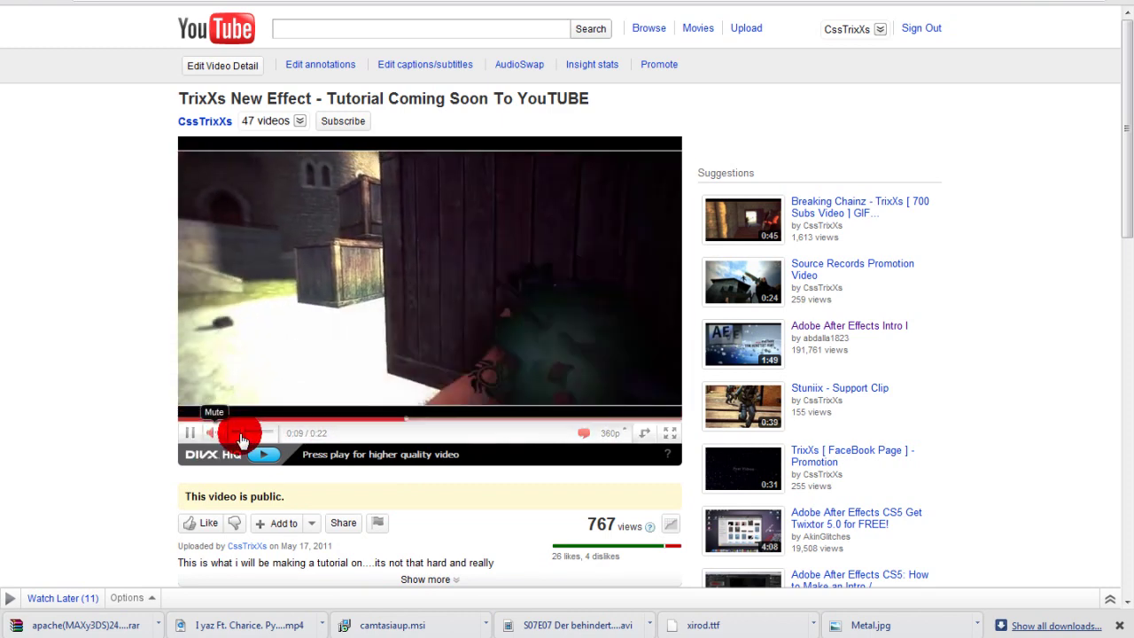
- Play the TrixXs New Effect demo on YouTube and pause it at 0:11 of 0:22
{"action": "left_click", "coordinate": [446, 329]}
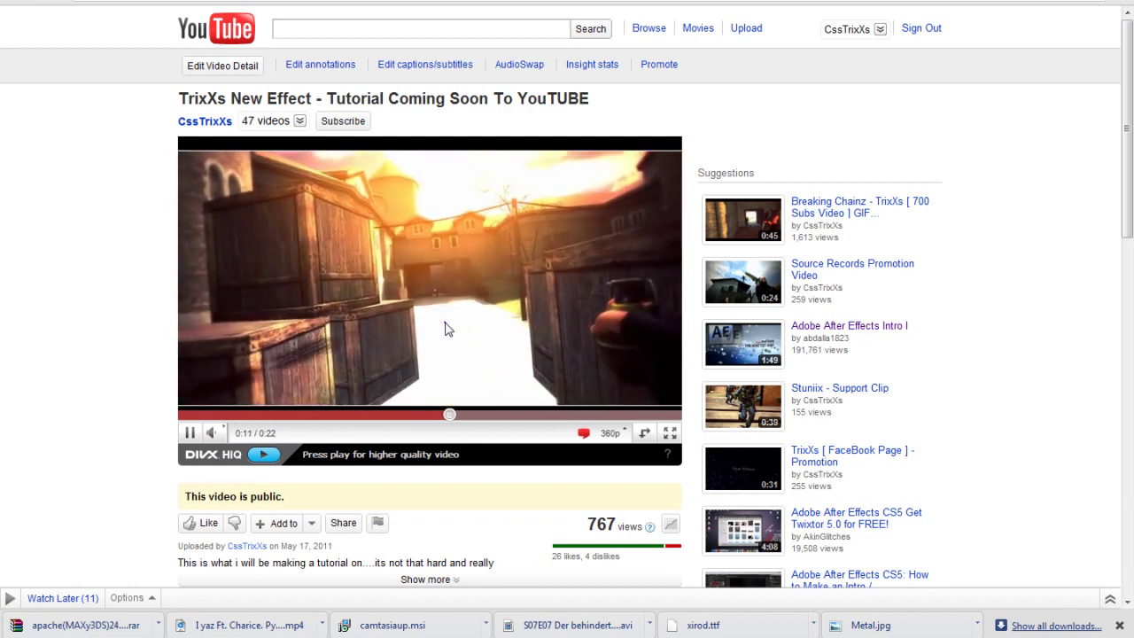
{"action": "left_click", "coordinate": [443, 322]}
{"action": "left_click", "coordinate": [286, 335]}
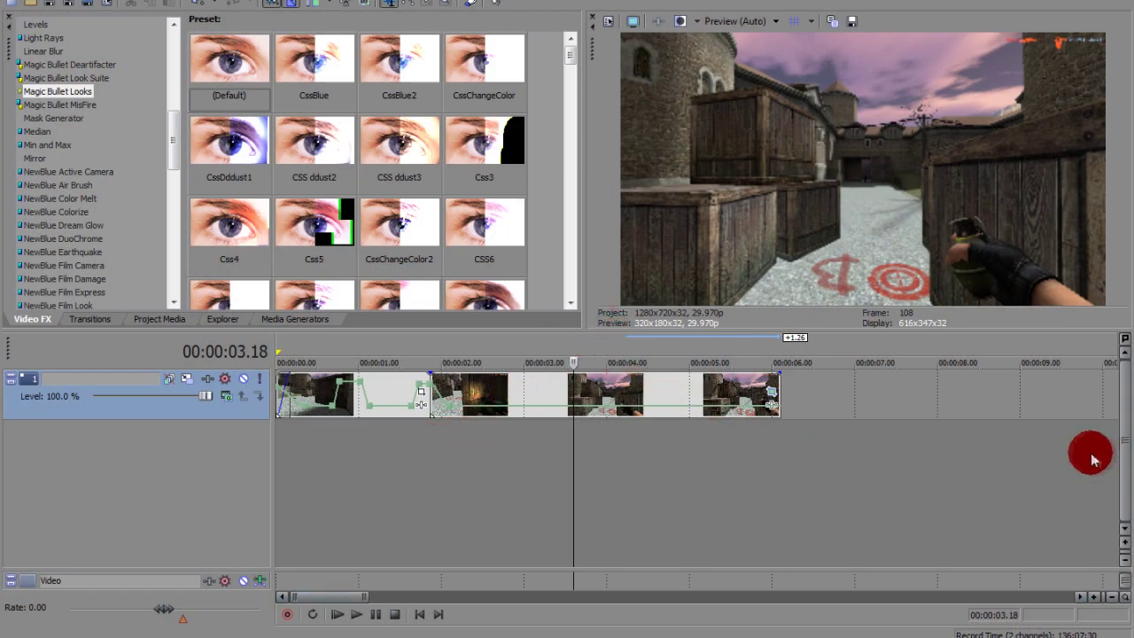
{"action": "left_click", "coordinate": [294, 450]}
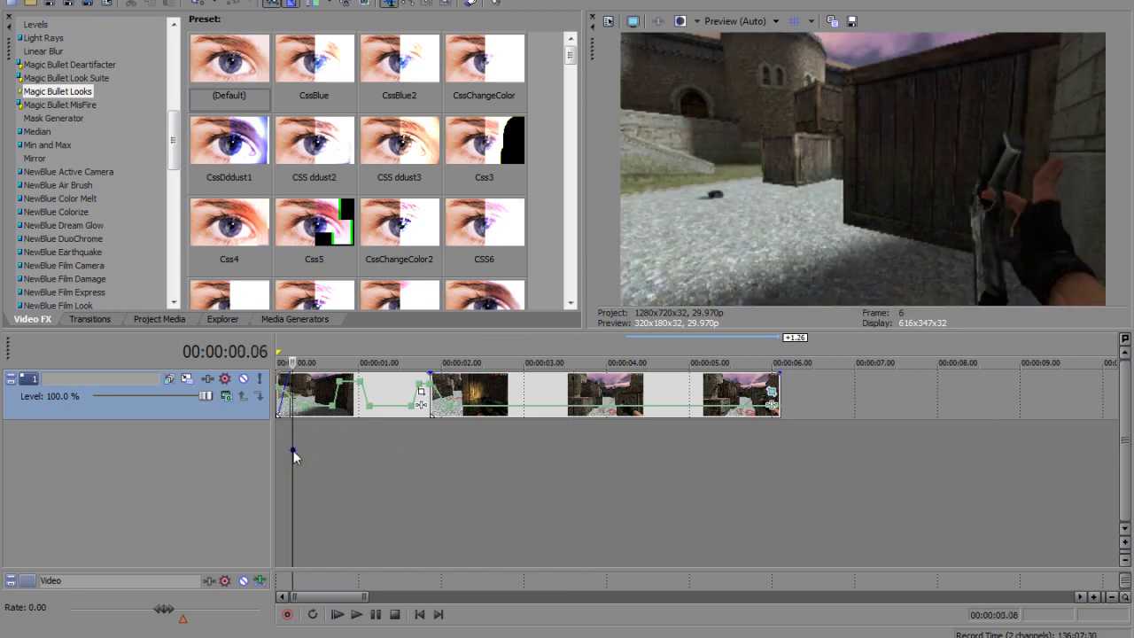
{"action": "left_click", "coordinate": [342, 615]}
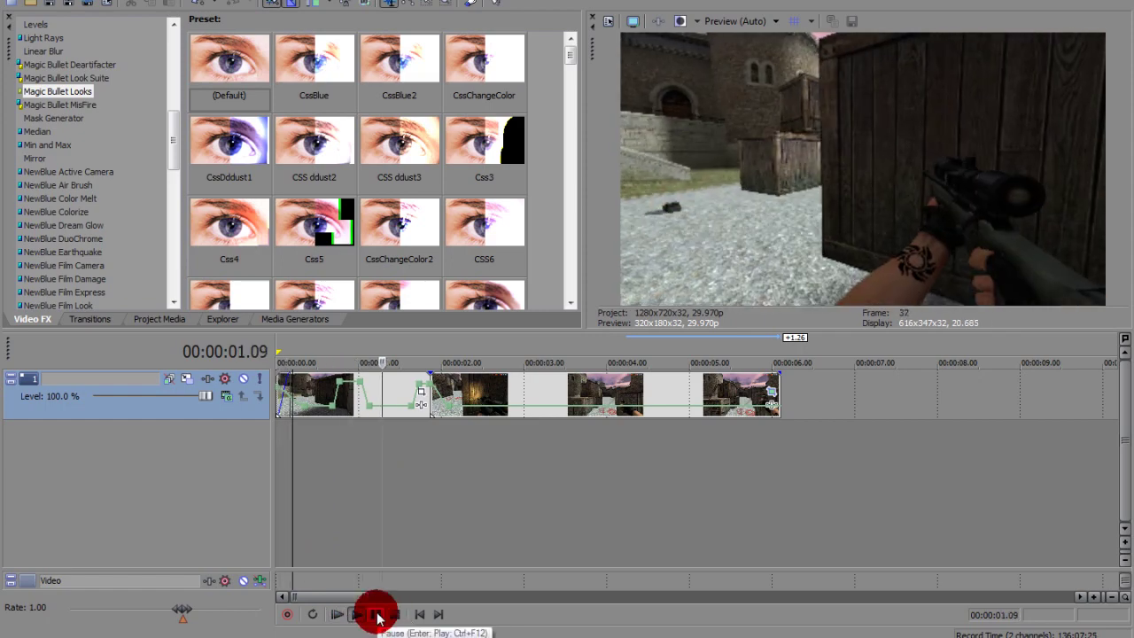
{"action": "left_click", "coordinate": [377, 615]}
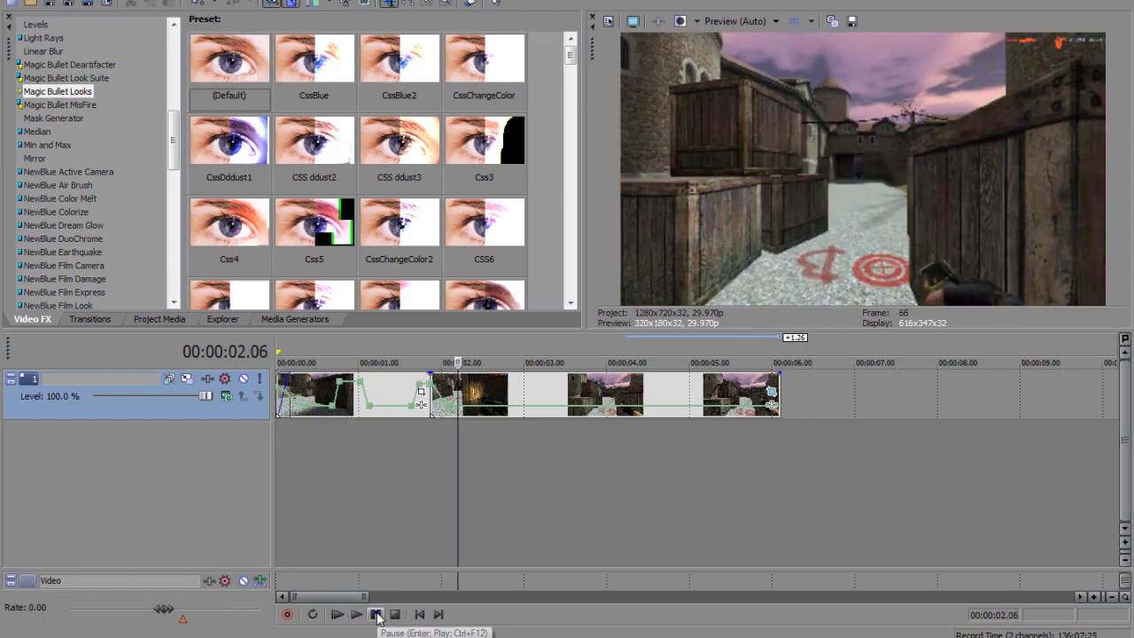
{"action": "left_click", "coordinate": [429, 450]}
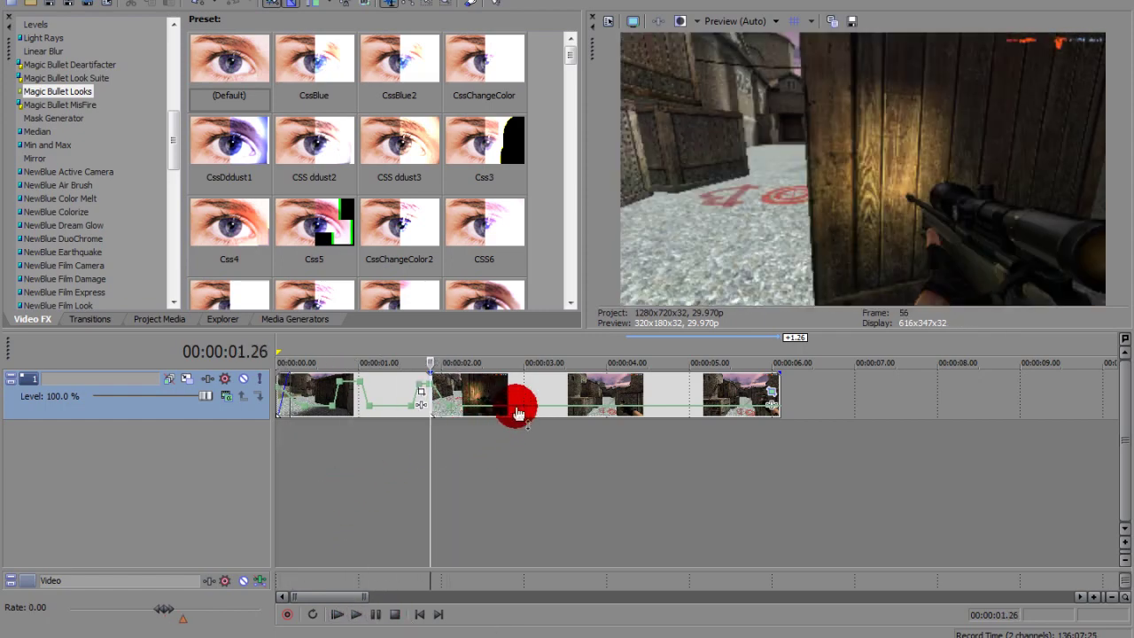
{"action": "mouse_move", "coordinate": [519, 412]}
{"action": "left_mouse_down"}
{"action": "mouse_move", "coordinate": [483, 401]}
{"action": "mouse_move", "coordinate": [532, 396]}
{"action": "left_mouse_up"}
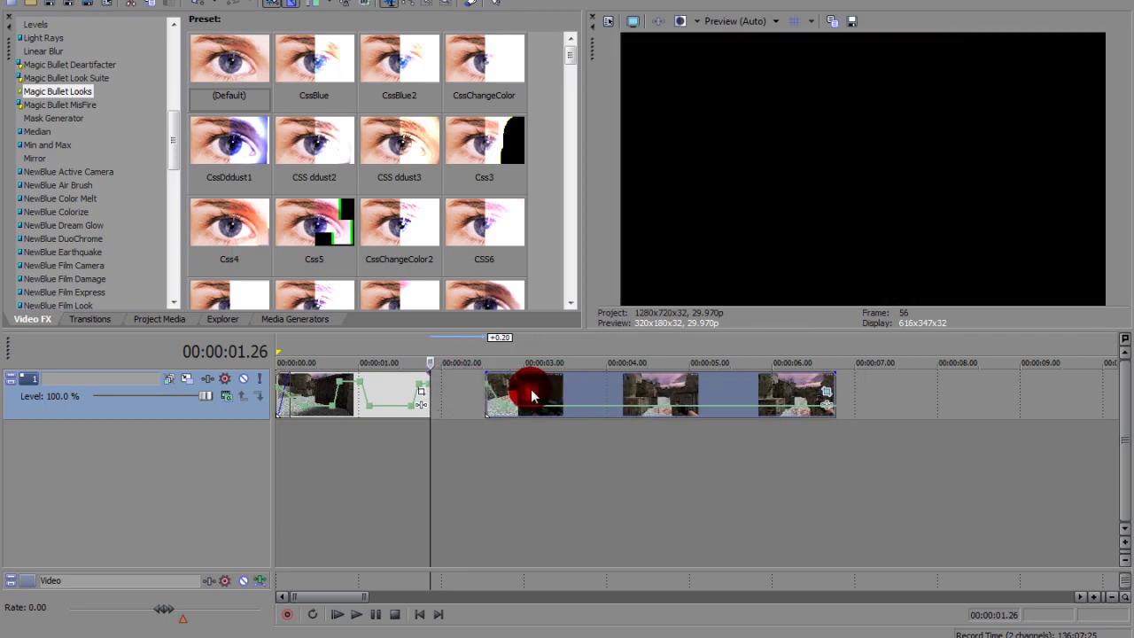
{"action": "left_click", "coordinate": [480, 434]}
{"action": "left_click", "coordinate": [376, 614]}
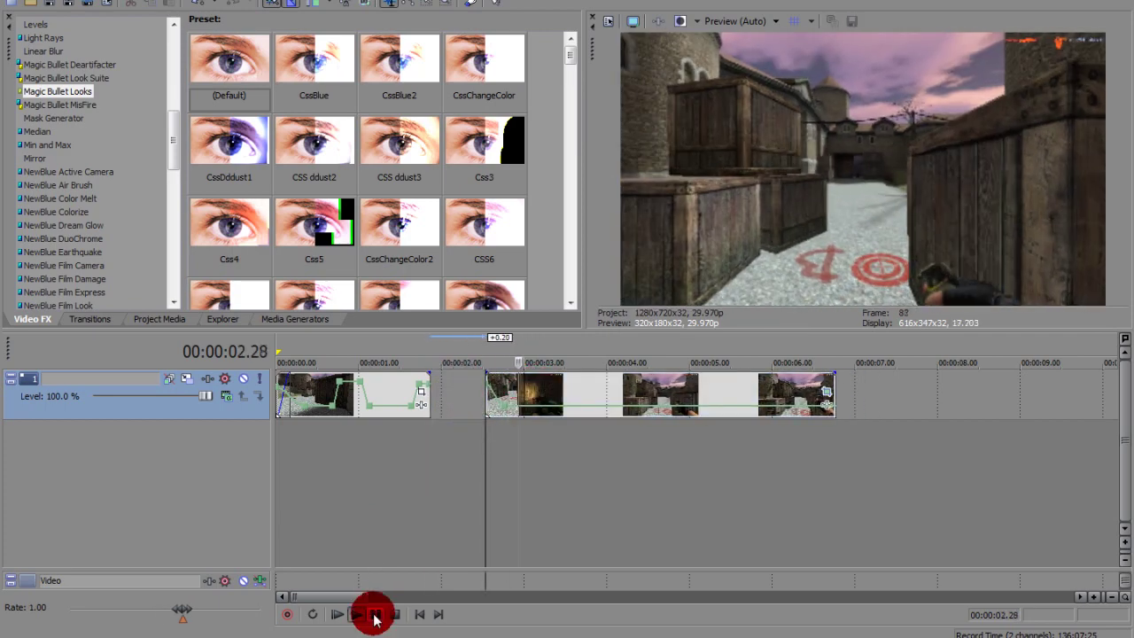
{"action": "left_click_drag", "start_coordinate": [576, 396], "coordinate": [521, 390]}
{"action": "left_click", "coordinate": [339, 618]}
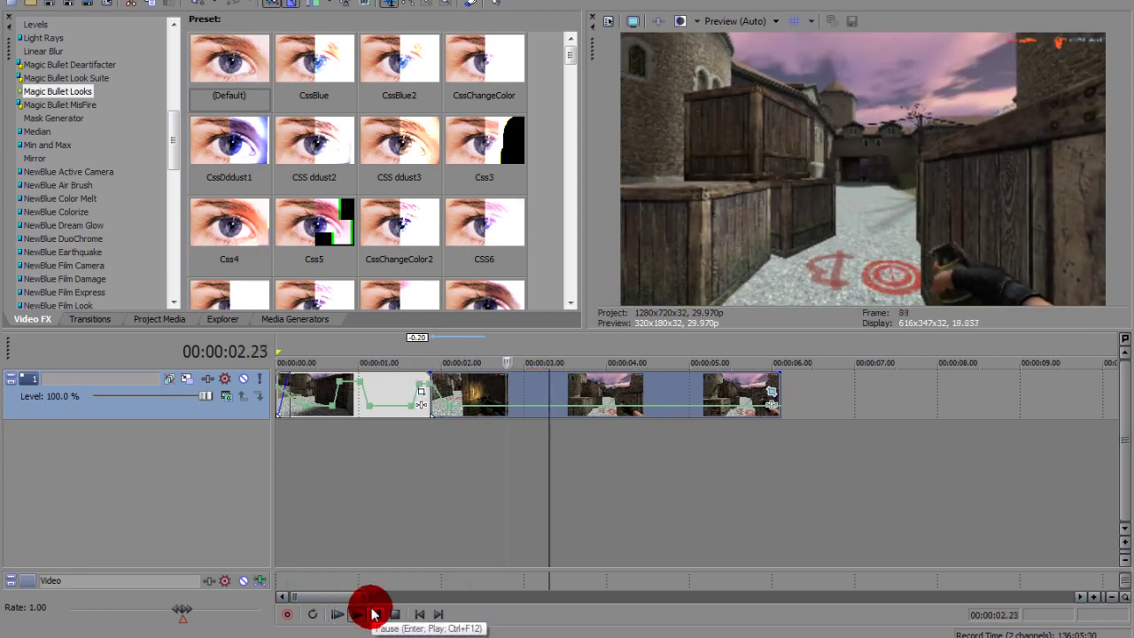
{"action": "left_click", "coordinate": [454, 488]}
{"action": "left_click", "coordinate": [429, 475]}
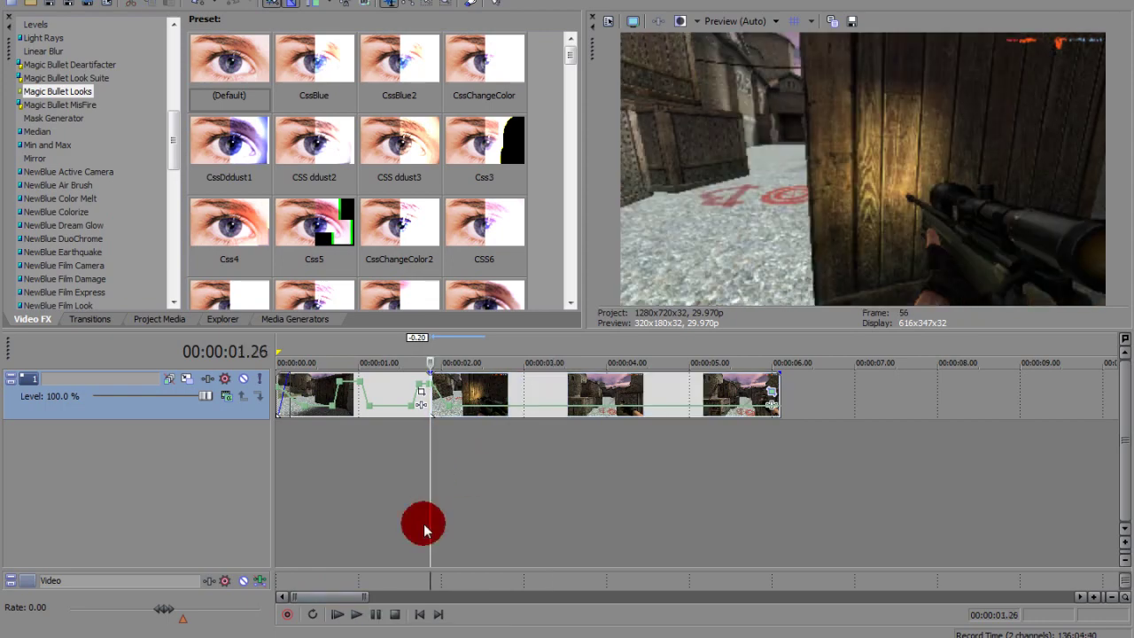
{"action": "left_click_drag", "start_coordinate": [570, 56], "coordinate": [557, 291]}
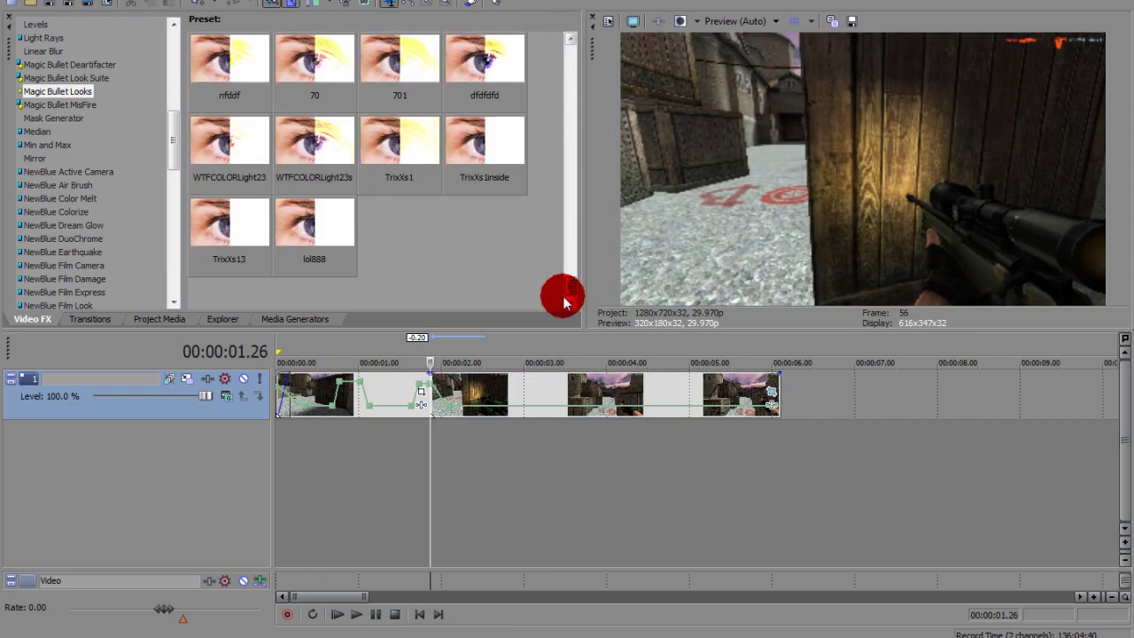
- Apply the TrixXs13 Magic Bullet Looks preset to the AwpKill clip
{"action": "left_click", "coordinate": [241, 237]}
{"action": "left_click_drag", "start_coordinate": [241, 238], "coordinate": [507, 381]}
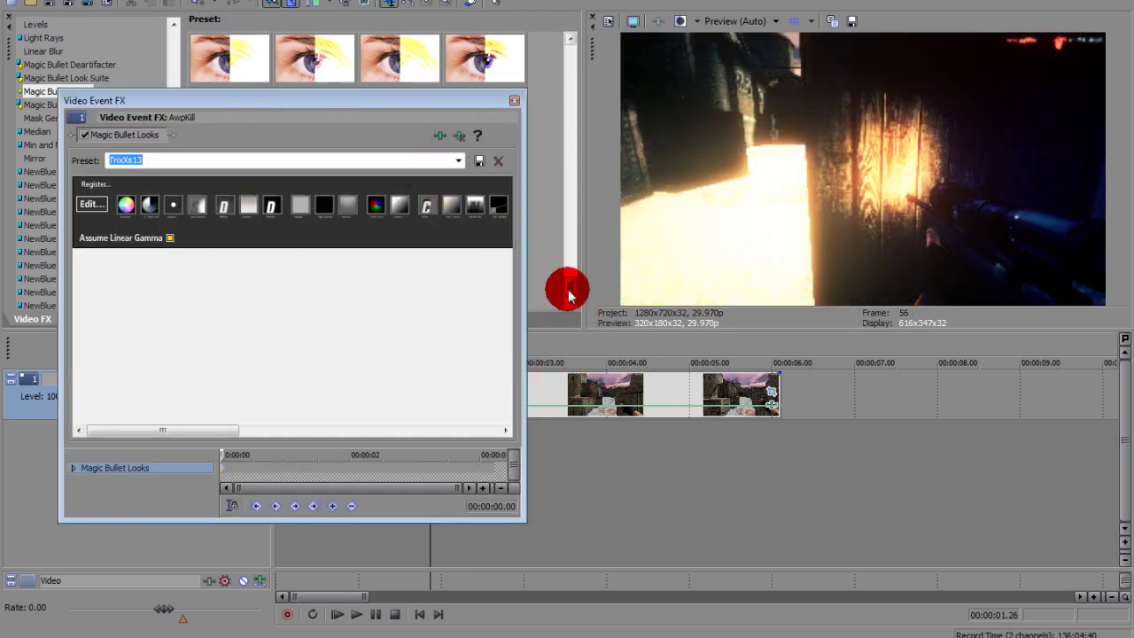
{"action": "left_click_drag", "start_coordinate": [570, 286], "coordinate": [599, 157]}
{"action": "left_click", "coordinate": [514, 100]}
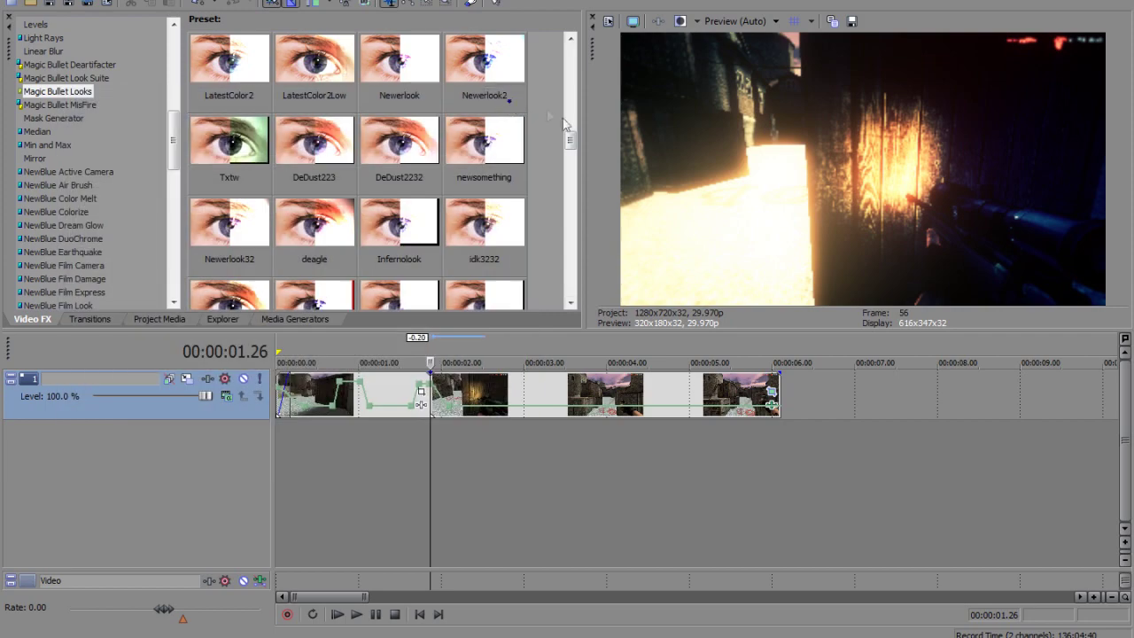
- Turn off the Magic Bullet Looks effect in the clip's Event FX
{"action": "left_click_drag", "start_coordinate": [572, 144], "coordinate": [658, 377]}
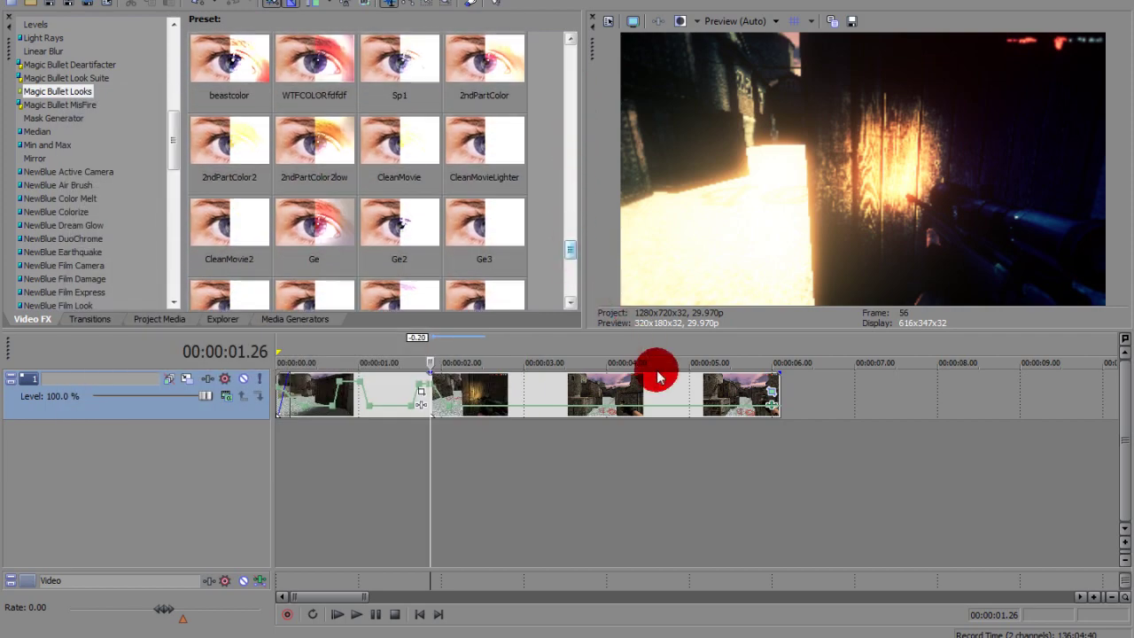
{"action": "left_click", "coordinate": [774, 406]}
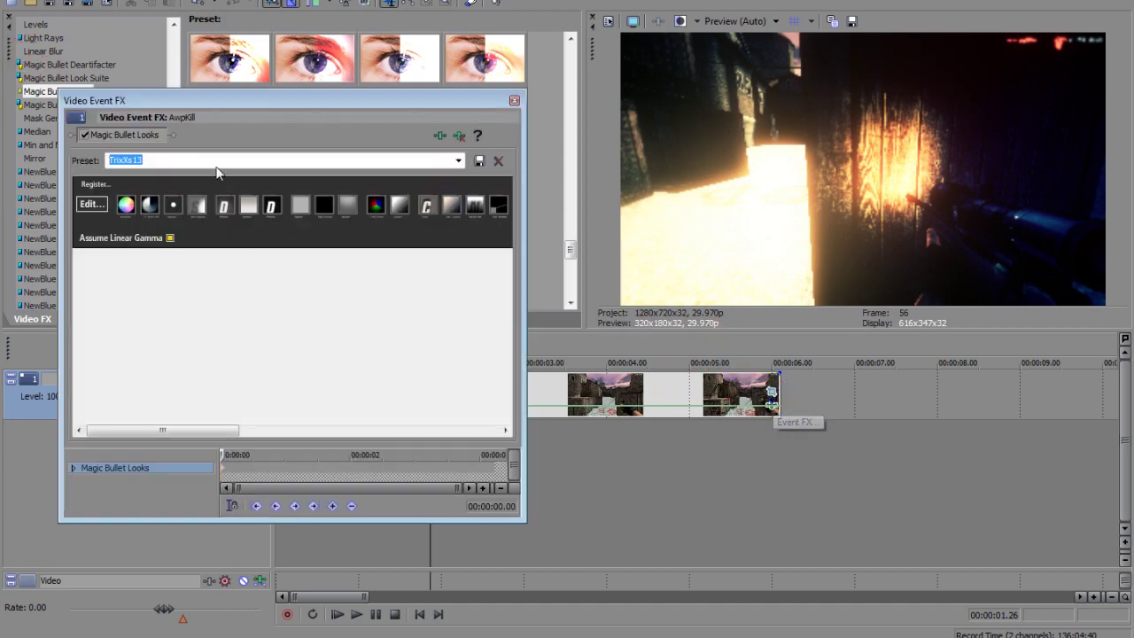
{"action": "left_click", "coordinate": [83, 136]}
{"action": "left_click", "coordinate": [512, 101]}
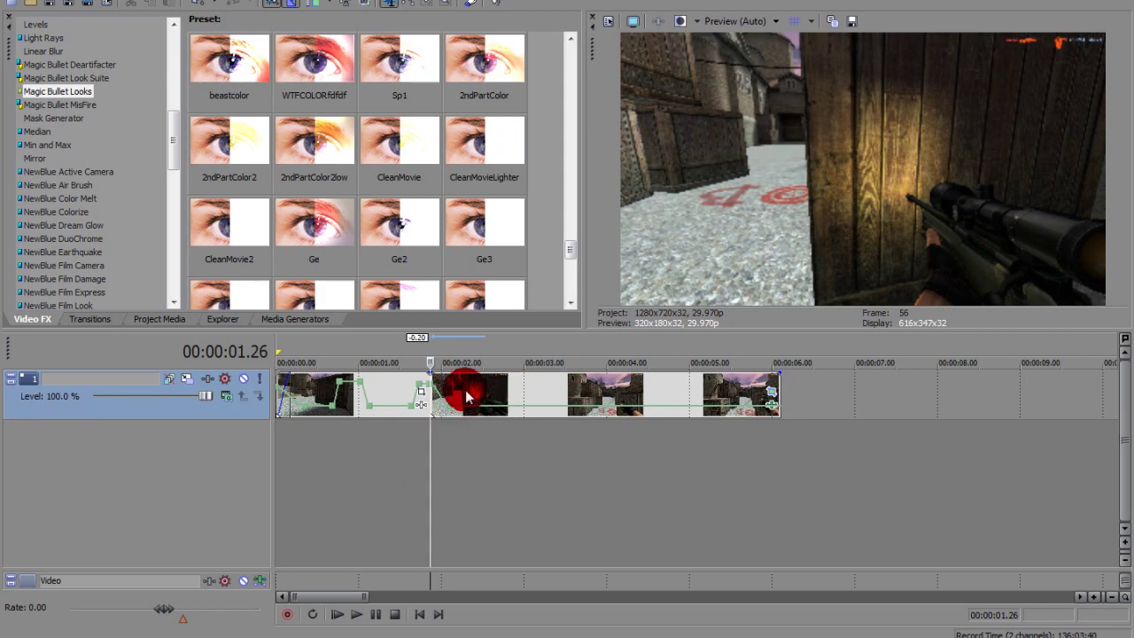
- Insert two empty video tracks and paste a copy of the second kill event onto track 2 at 00:00:01.26
{"action": "key", "text": "ctrl+shift+q"}
{"action": "key", "text": "ctrl+shift+q"}
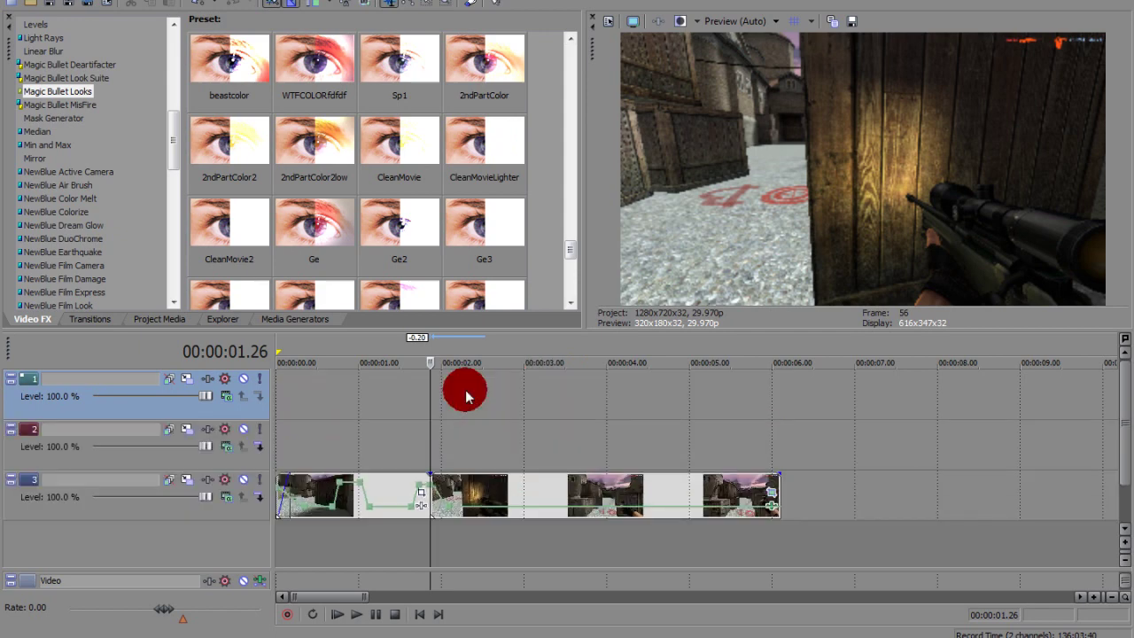
{"action": "left_click", "coordinate": [449, 493]}
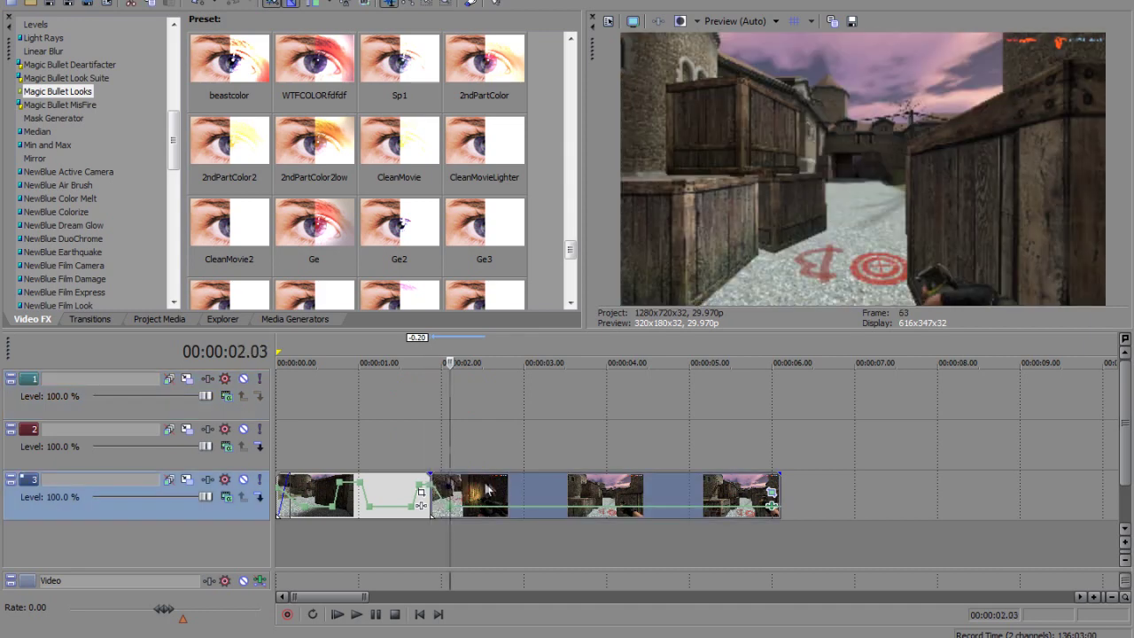
{"action": "left_click", "coordinate": [489, 487]}
{"action": "right_click", "coordinate": [458, 490]}
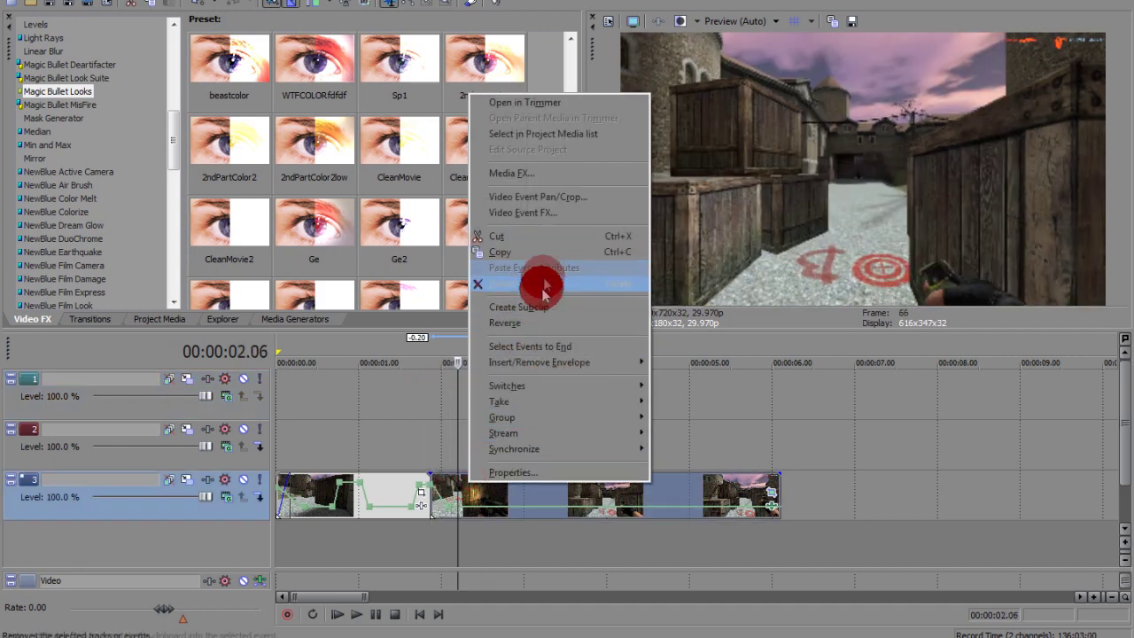
{"action": "left_click", "coordinate": [549, 257]}
{"action": "left_click", "coordinate": [433, 451]}
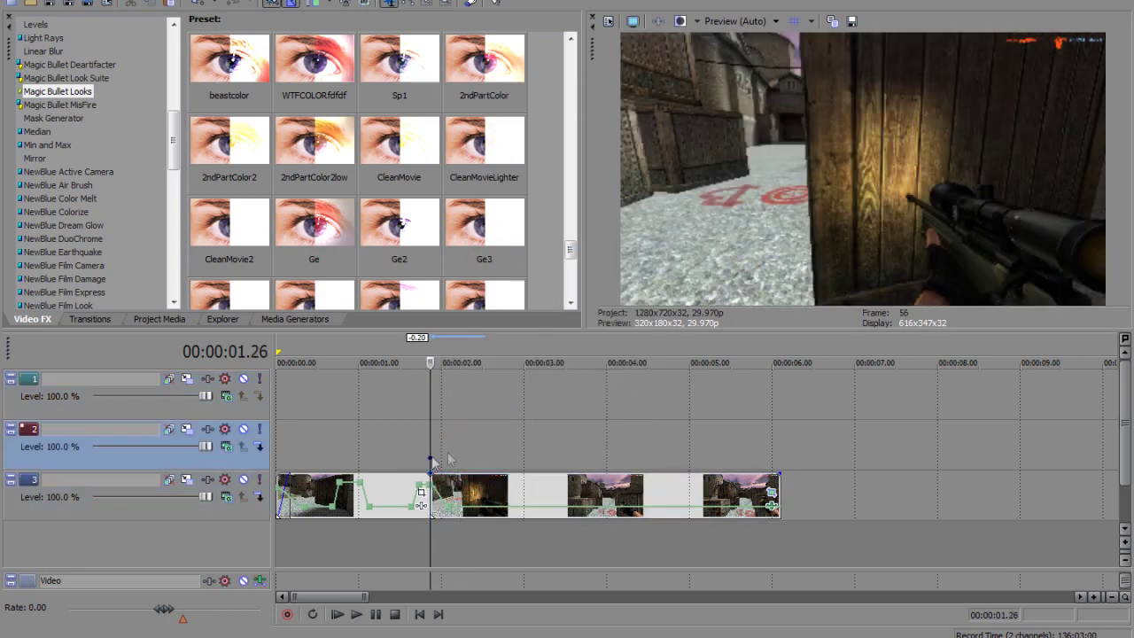
{"action": "right_click", "coordinate": [464, 440]}
{"action": "left_click", "coordinate": [487, 448]}
{"action": "left_click", "coordinate": [431, 412]}
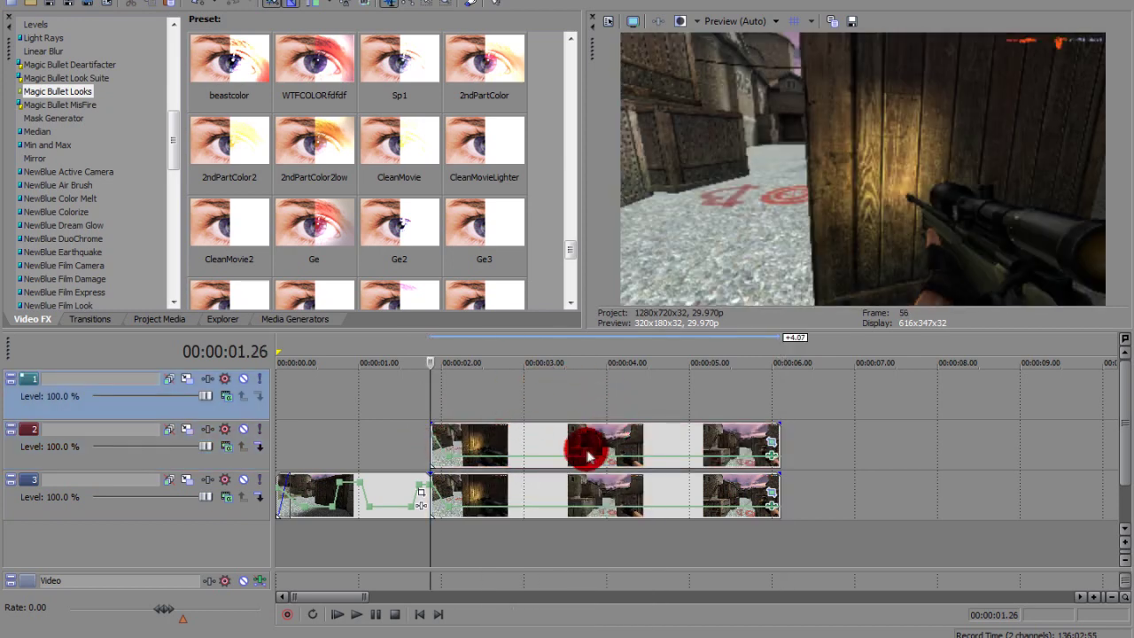
{"action": "scroll", "coordinate": [101, 157], "scroll_direction": "down", "scroll_amount": 4}
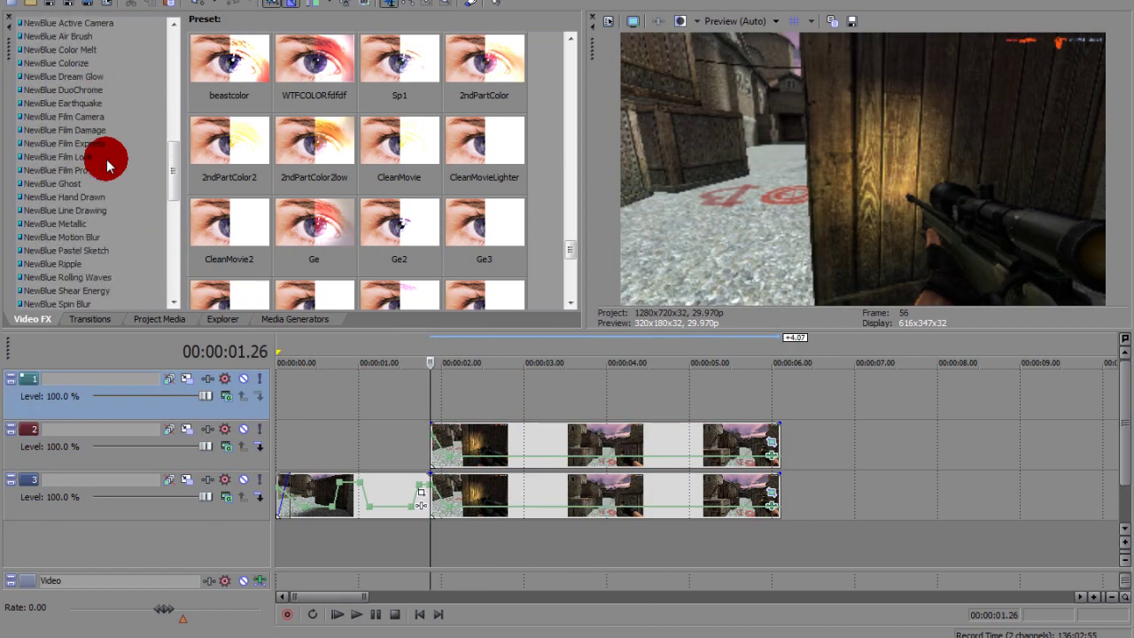
- Apply Cookie Cutter's Tutorial preset to the track 2 copy: circle cut-away, feather 0.30, size 0.520
{"action": "scroll", "coordinate": [114, 170], "scroll_direction": "up", "scroll_amount": 3}
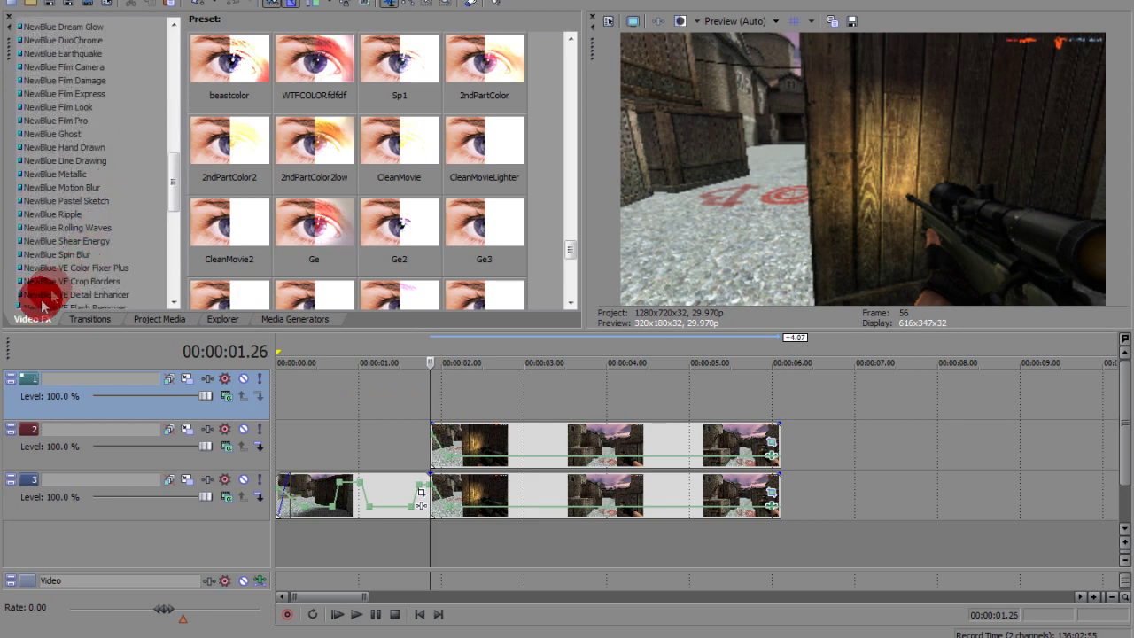
{"action": "scroll", "coordinate": [91, 279], "scroll_direction": "up", "scroll_amount": 5}
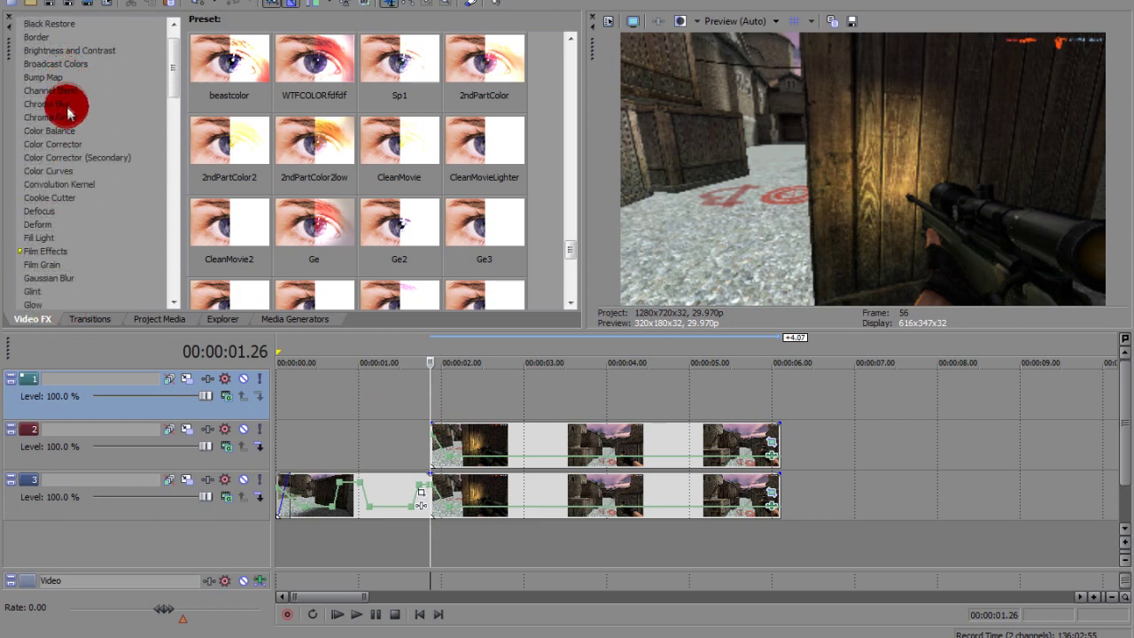
{"action": "left_click", "coordinate": [60, 197]}
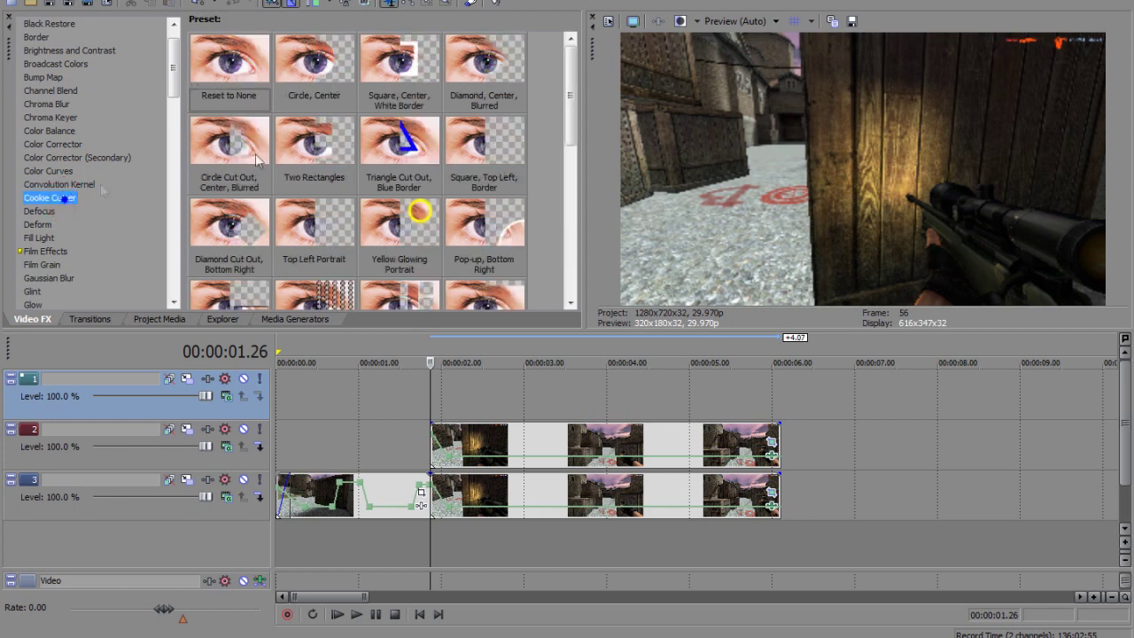
{"action": "left_click_drag", "start_coordinate": [570, 96], "coordinate": [570, 248]}
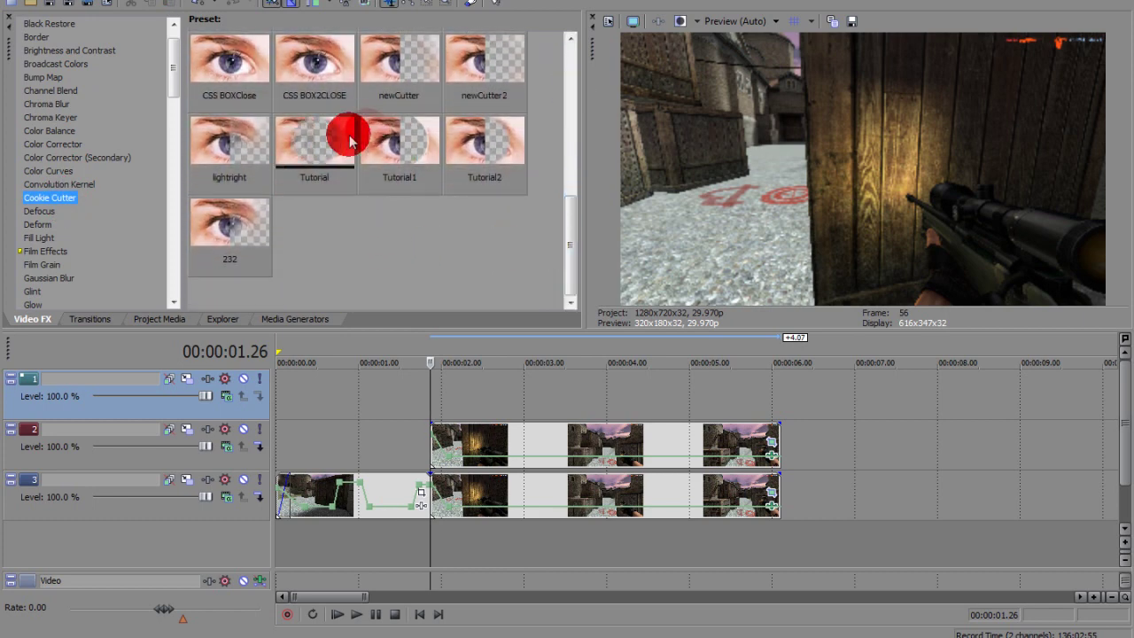
{"action": "left_click_drag", "start_coordinate": [558, 447], "coordinate": [557, 448]}
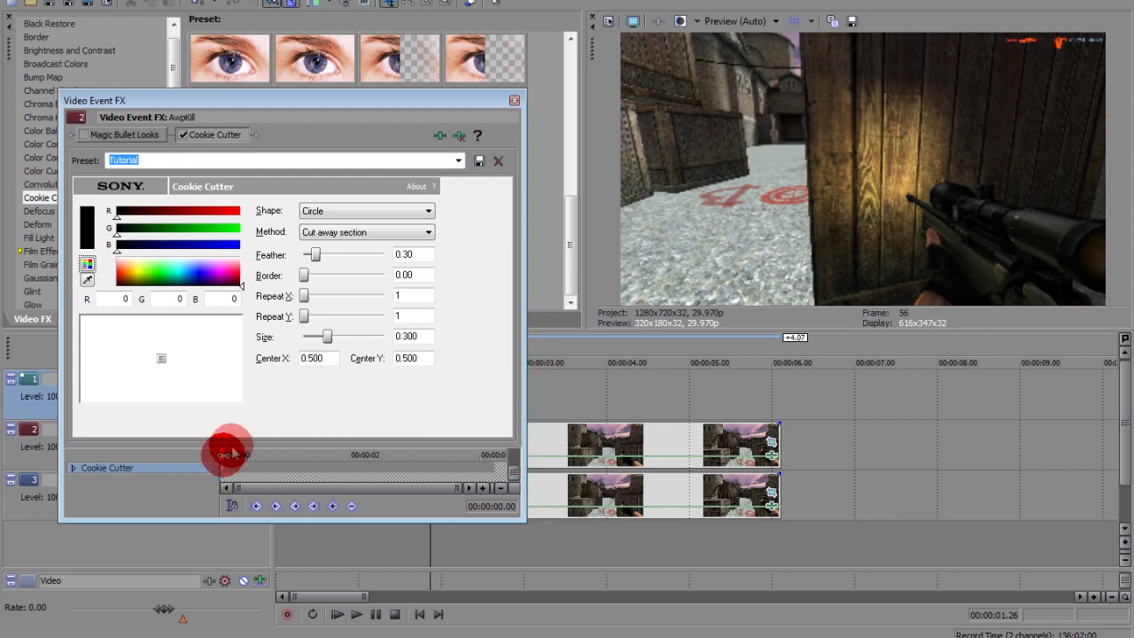
{"action": "left_click_drag", "start_coordinate": [387, 110], "coordinate": [401, 80]}
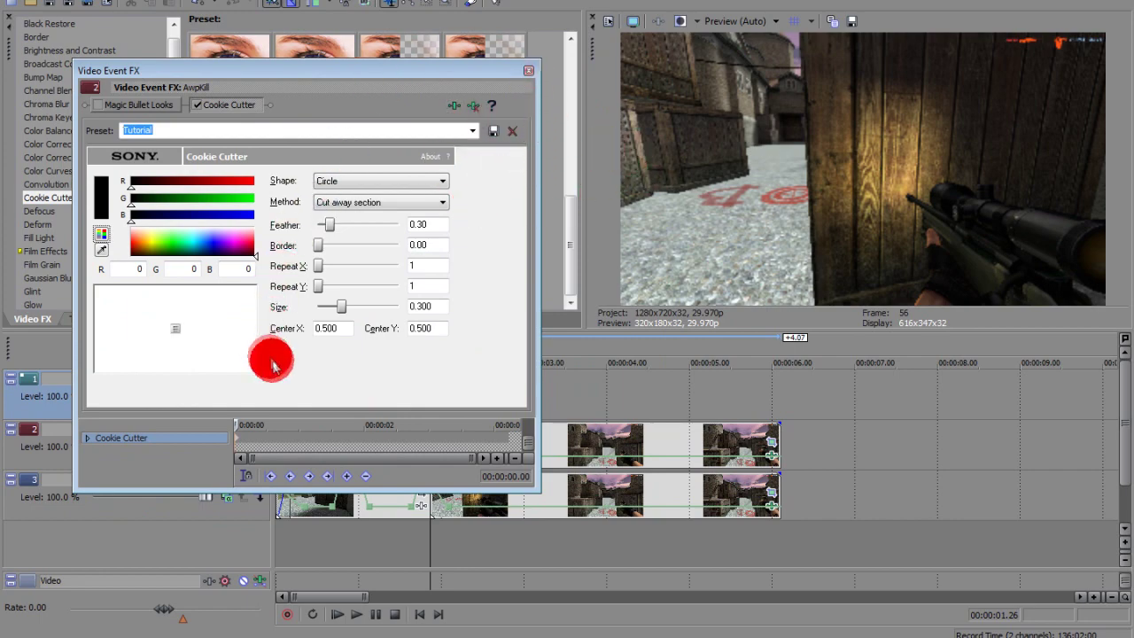
{"action": "left_click_drag", "start_coordinate": [244, 426], "coordinate": [308, 454]}
{"action": "left_click_drag", "start_coordinate": [408, 75], "coordinate": [383, 88]}
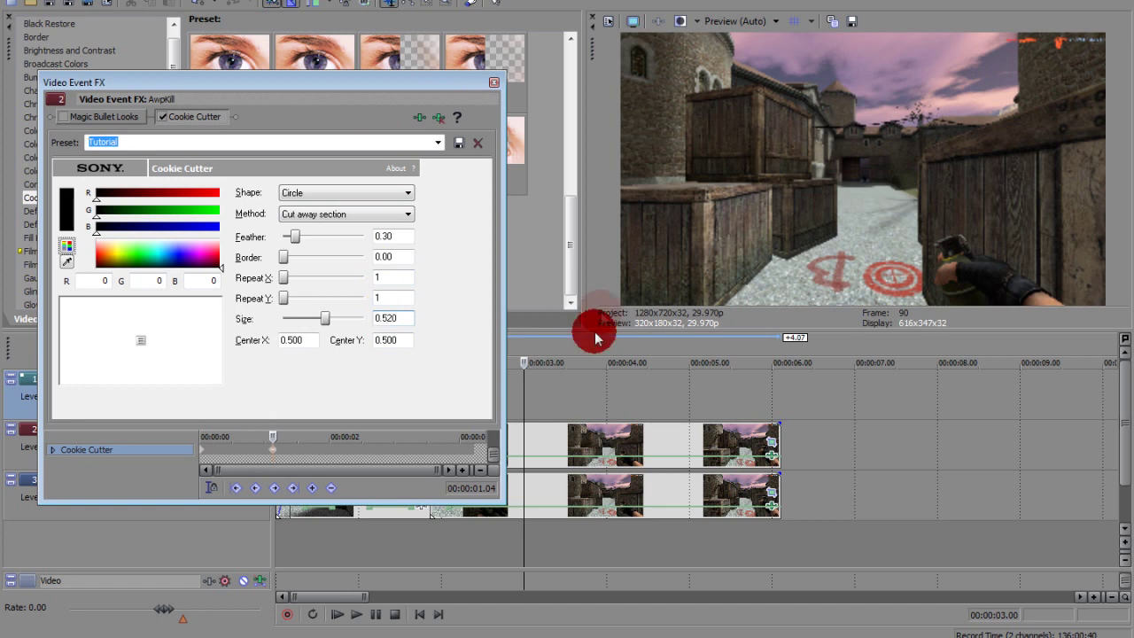
{"action": "left_click", "coordinate": [493, 82]}
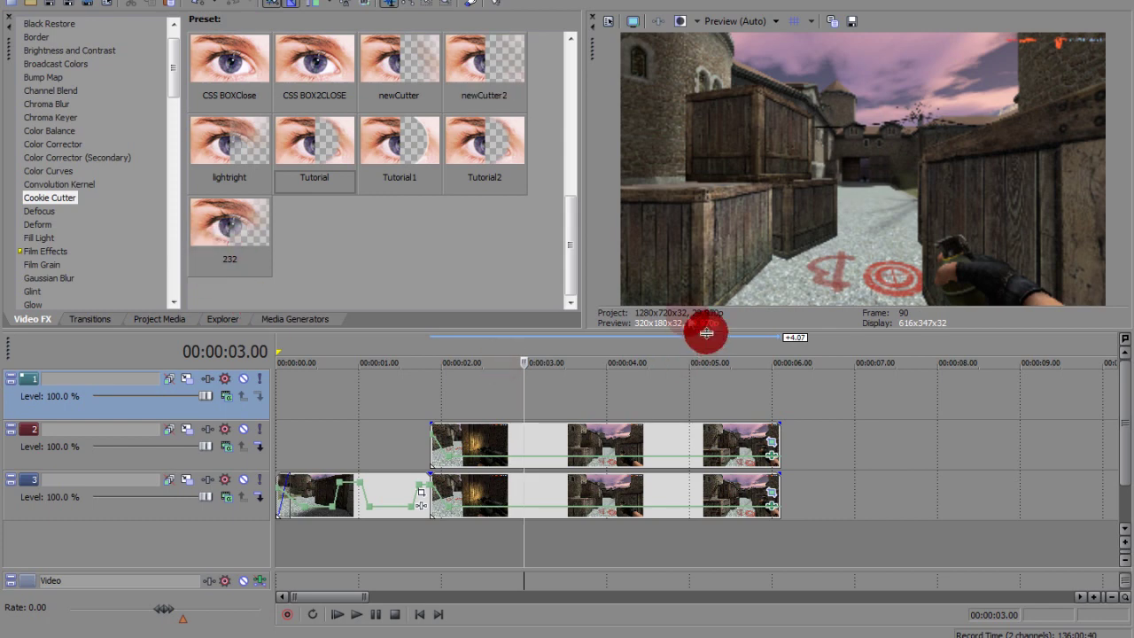
- Apply the Tutorial Defocus preset to the track 2 copy (radius 1.80, Heptagon iris, bloom threshold 90, strength 3)
{"action": "scroll", "coordinate": [101, 211], "scroll_direction": "down", "scroll_amount": 3}
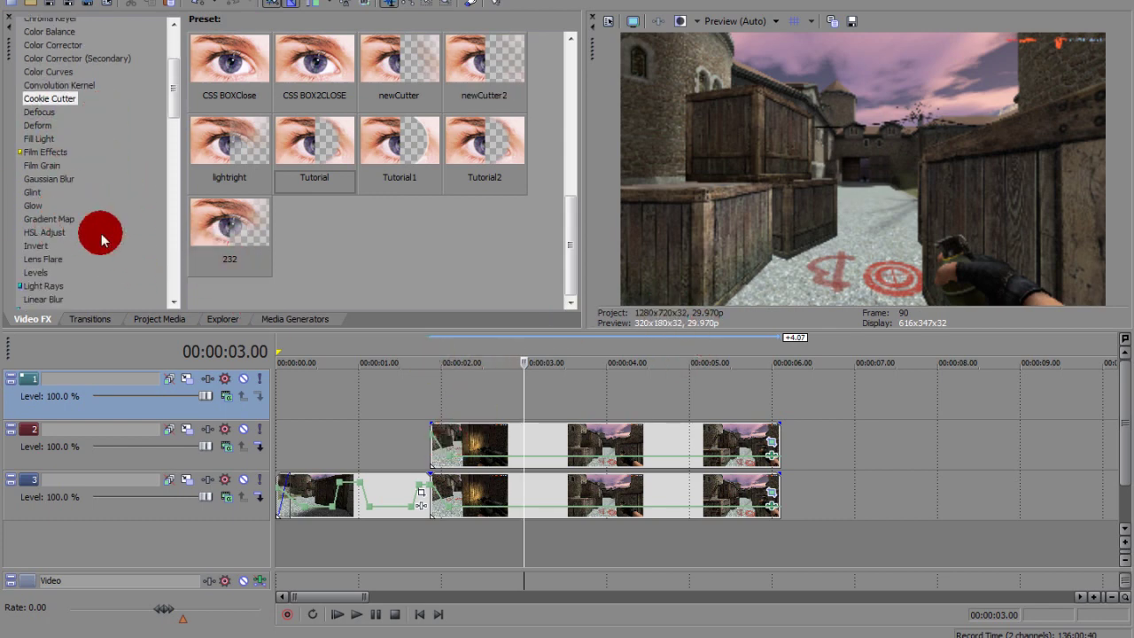
{"action": "scroll", "coordinate": [89, 251], "scroll_direction": "down", "scroll_amount": 2}
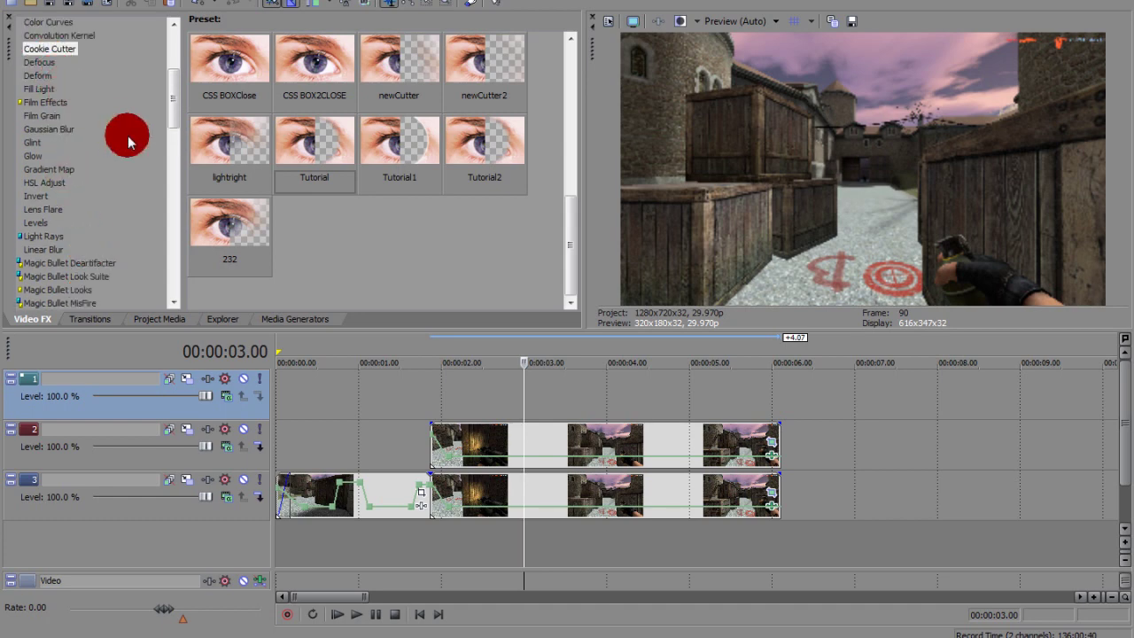
{"action": "scroll", "coordinate": [124, 138], "scroll_direction": "up", "scroll_amount": 2}
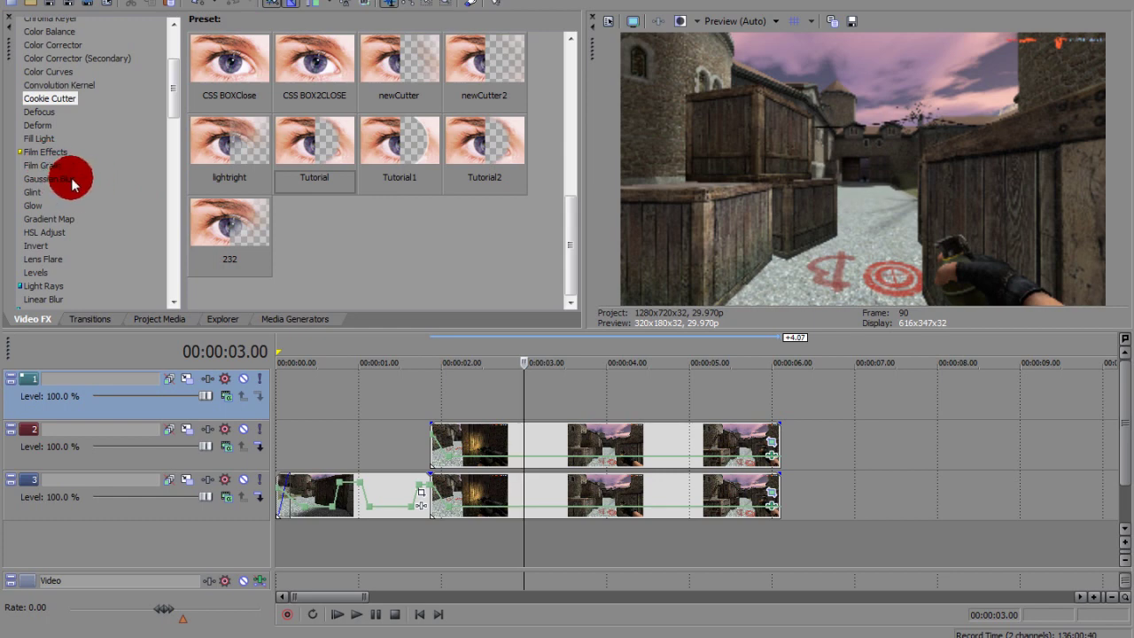
{"action": "scroll", "coordinate": [118, 152], "scroll_direction": "down", "scroll_amount": 6}
{"action": "scroll", "coordinate": [94, 165], "scroll_direction": "up", "scroll_amount": 8}
{"action": "scroll", "coordinate": [59, 235], "scroll_direction": "down", "scroll_amount": 2}
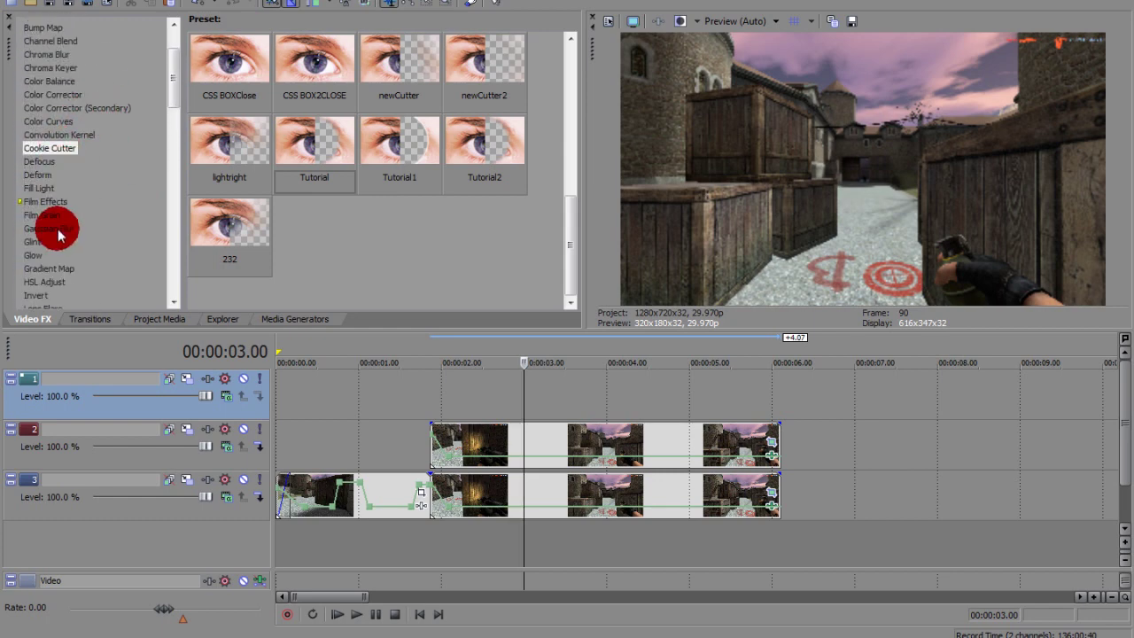
{"action": "scroll", "coordinate": [59, 235], "scroll_direction": "down", "scroll_amount": 2}
{"action": "left_click", "coordinate": [38, 113]}
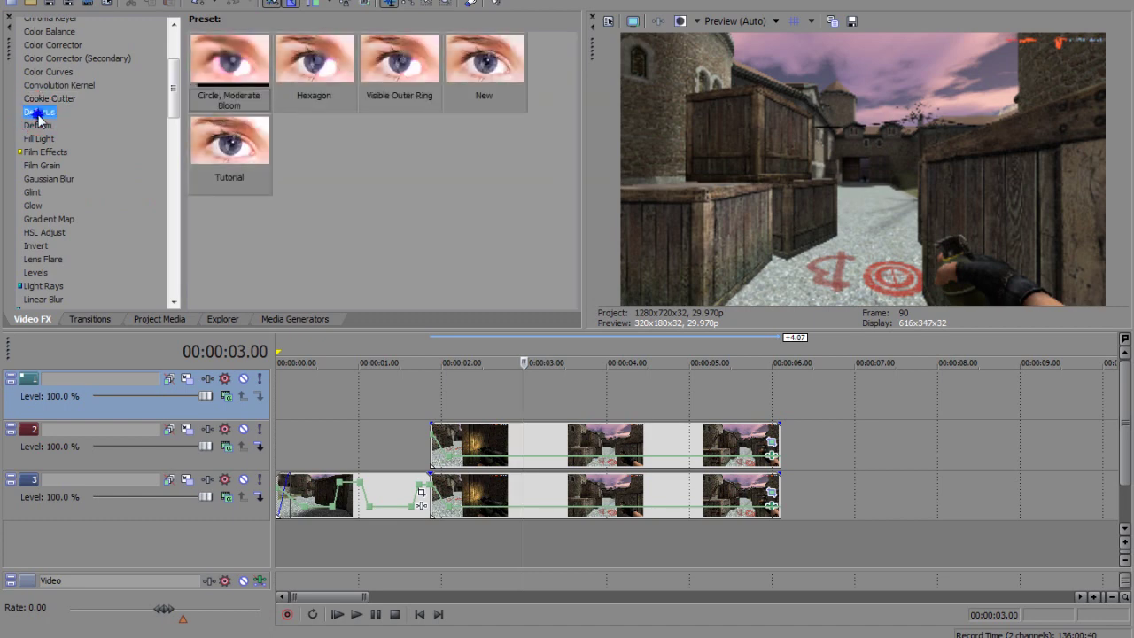
{"action": "left_click", "coordinate": [213, 176]}
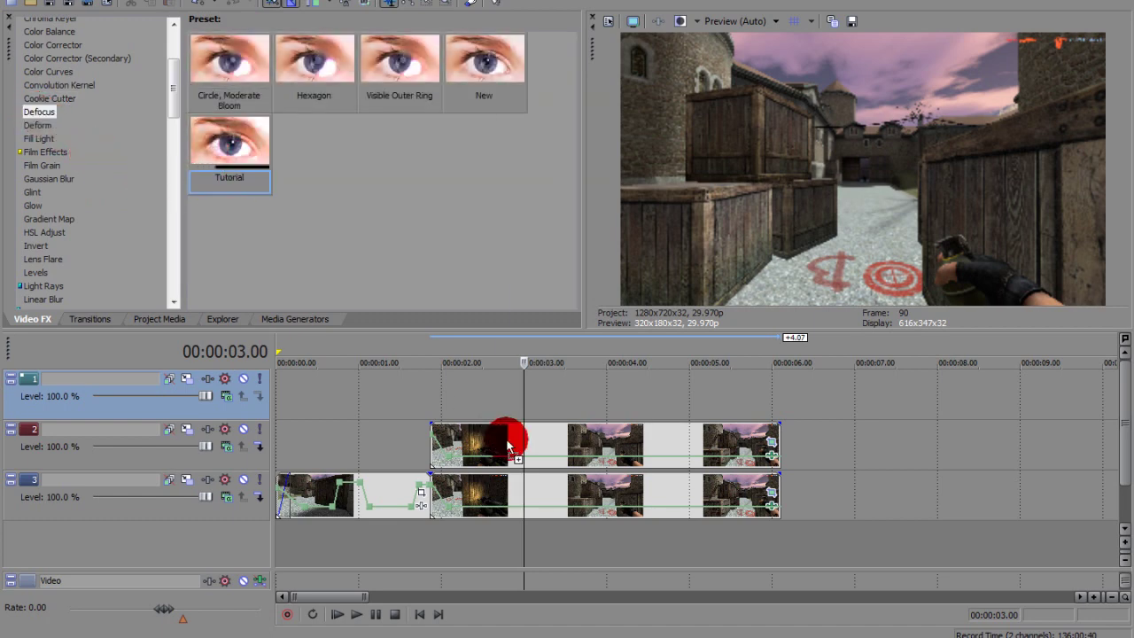
{"action": "left_click_drag", "start_coordinate": [506, 437], "coordinate": [506, 438]}
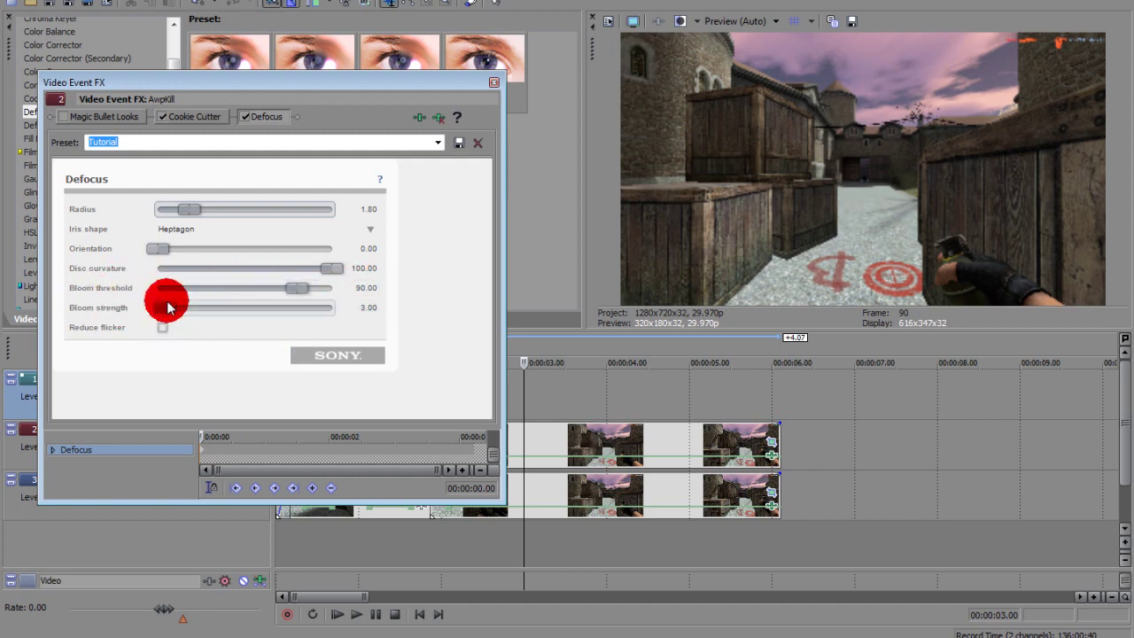
{"action": "left_click", "coordinate": [494, 82]}
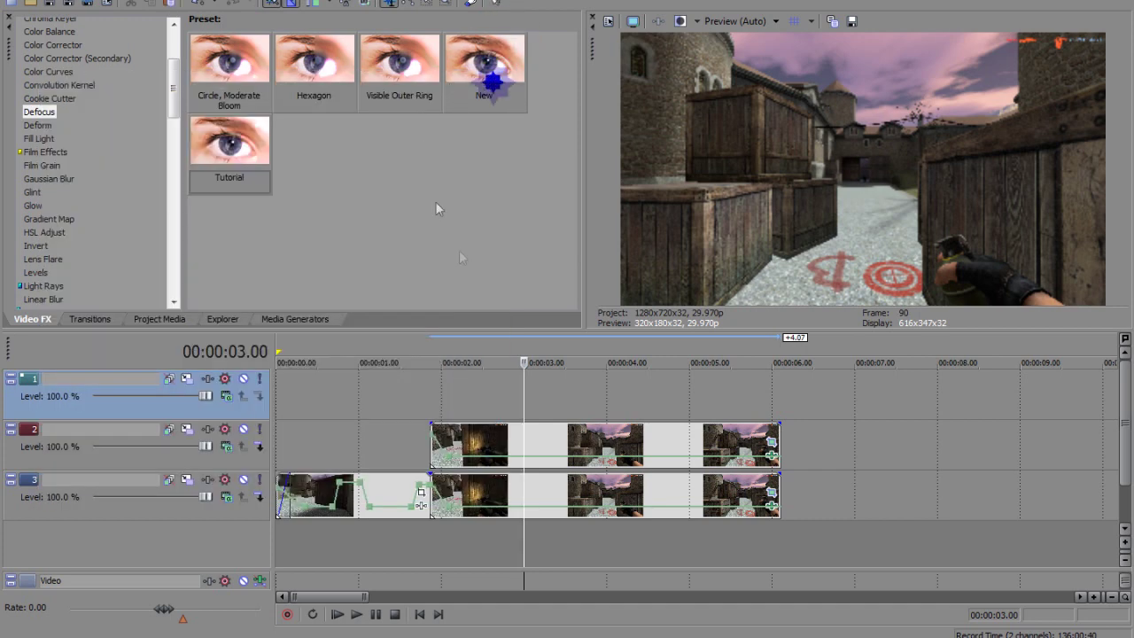
- Preview the defocused track 2 clip from near its start
{"action": "left_click", "coordinate": [447, 414]}
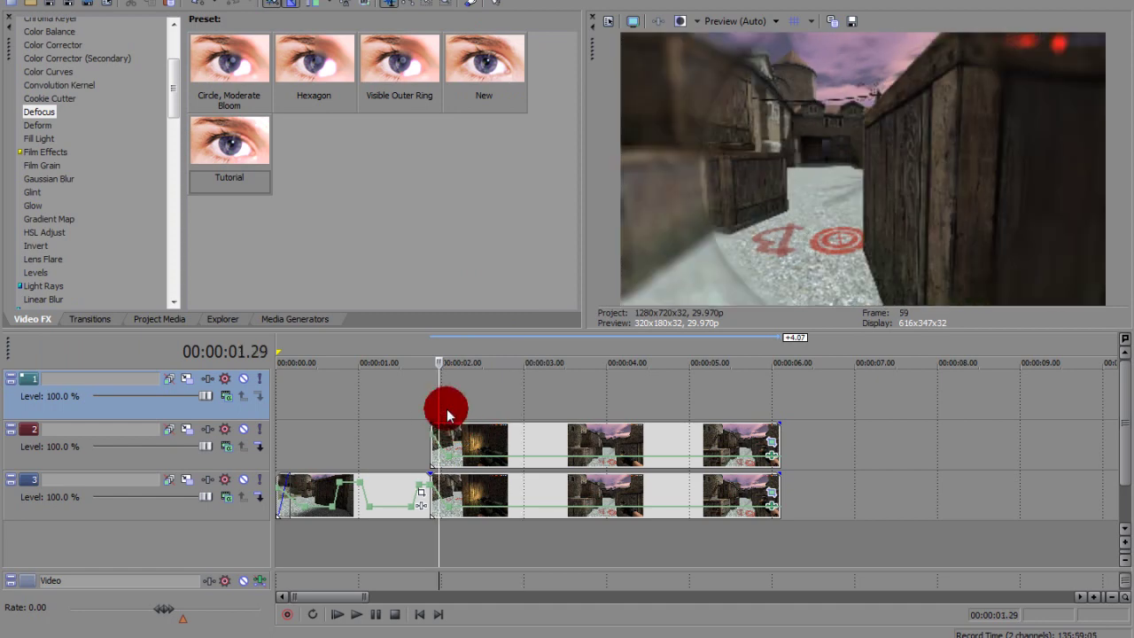
{"action": "left_click", "coordinate": [458, 410]}
{"action": "left_click", "coordinate": [410, 414]}
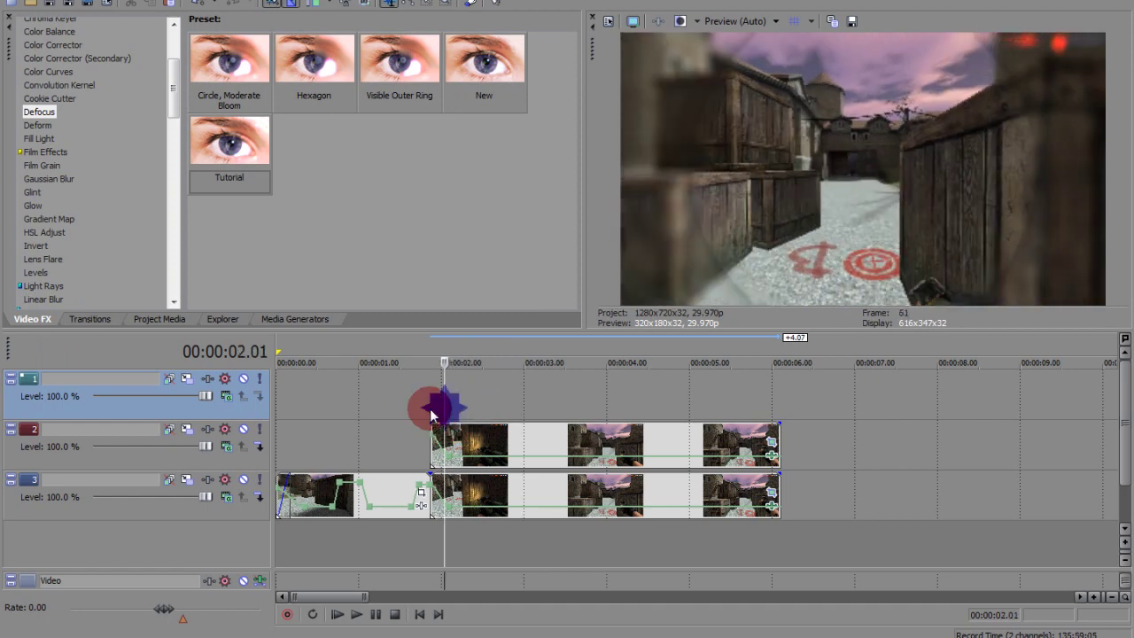
{"action": "left_click", "coordinate": [356, 614]}
{"action": "left_click", "coordinate": [376, 614]}
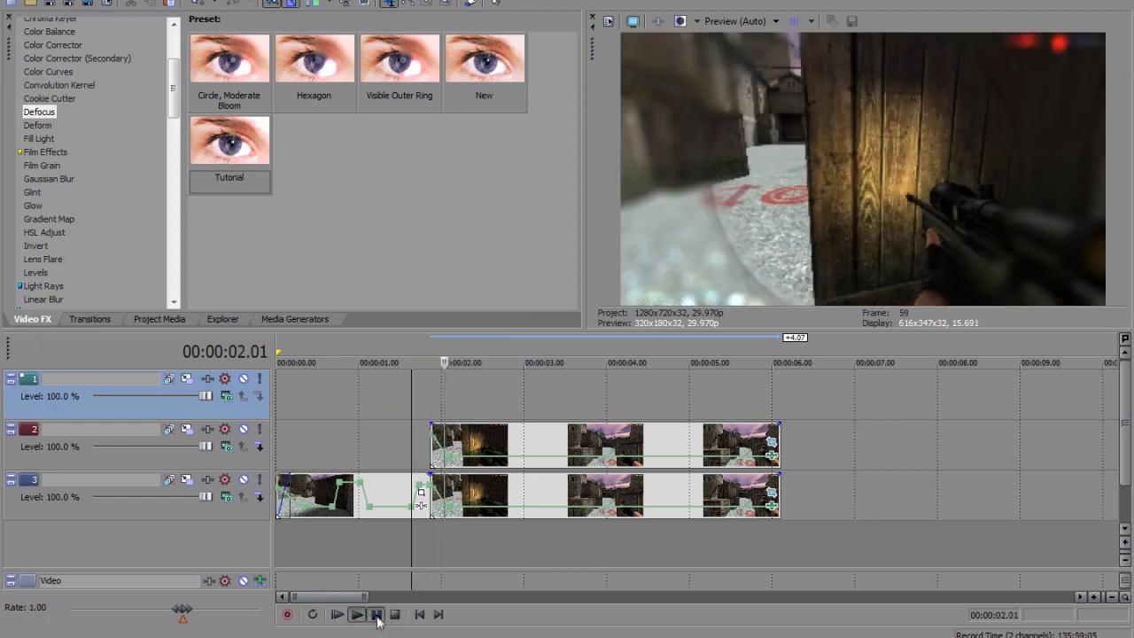
{"action": "left_click", "coordinate": [459, 554]}
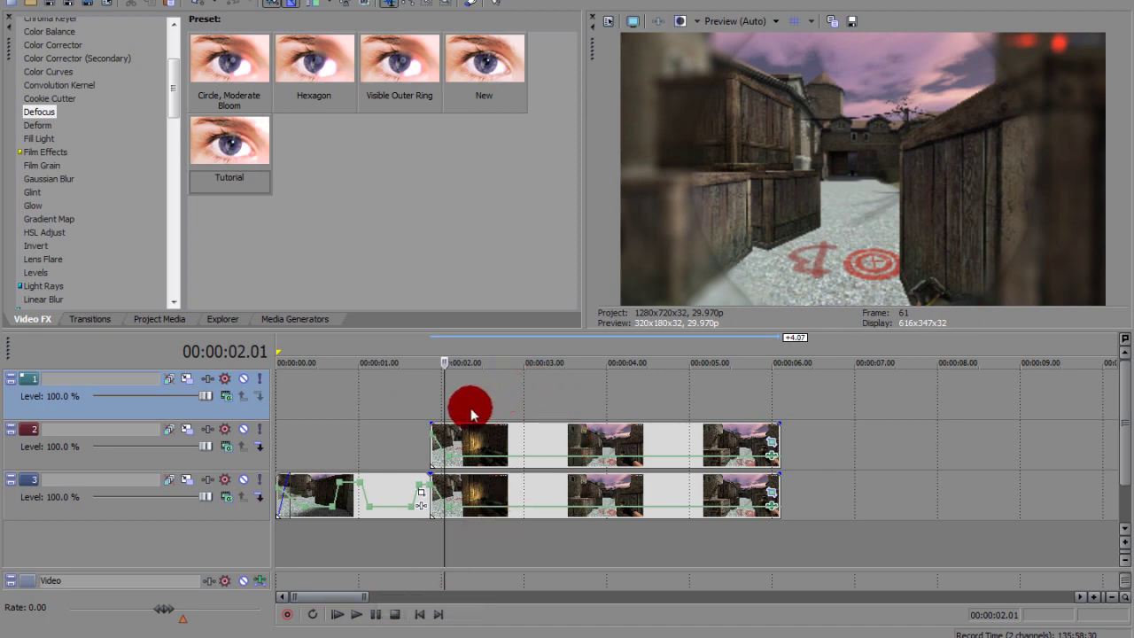
{"action": "left_click", "coordinate": [439, 413]}
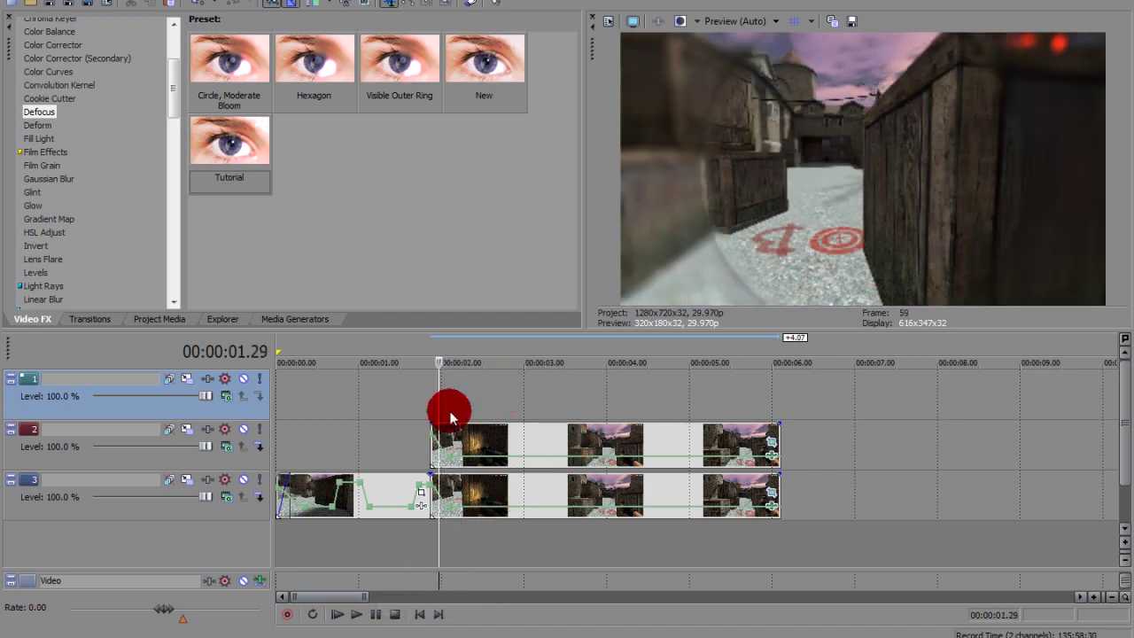
{"action": "left_click", "coordinate": [499, 411]}
- Copy the track 2 event onto empty track 1 at 00:00:01.26 and play back the stack
{"action": "right_click", "coordinate": [510, 438]}
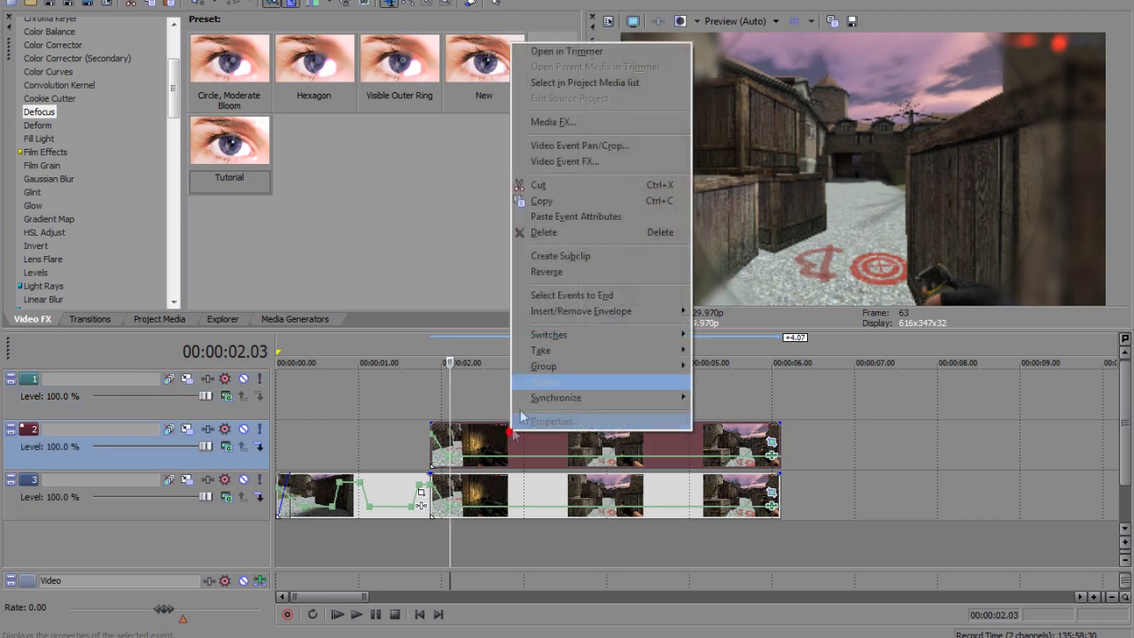
{"action": "left_click", "coordinate": [559, 199]}
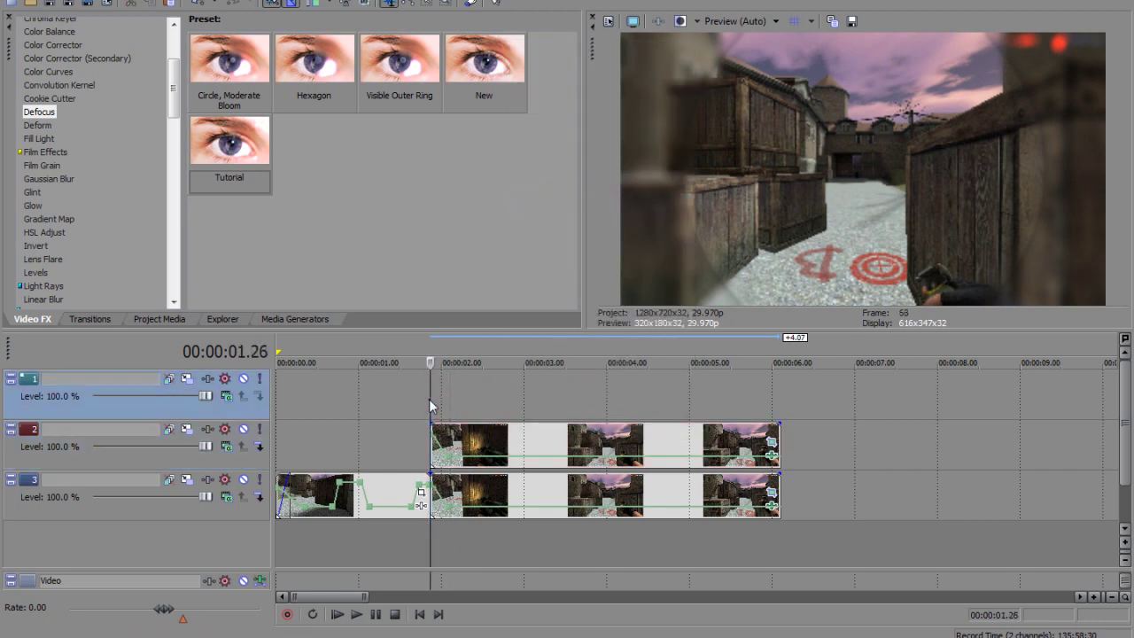
{"action": "right_click", "coordinate": [452, 383]}
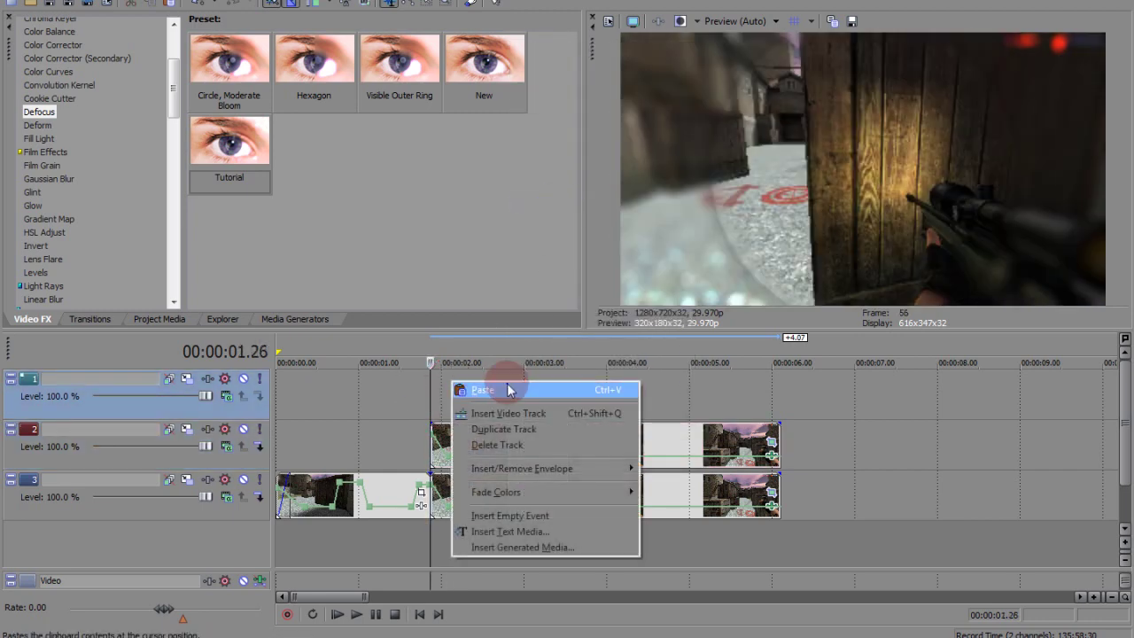
{"action": "left_click", "coordinate": [509, 390]}
{"action": "left_click", "coordinate": [423, 397]}
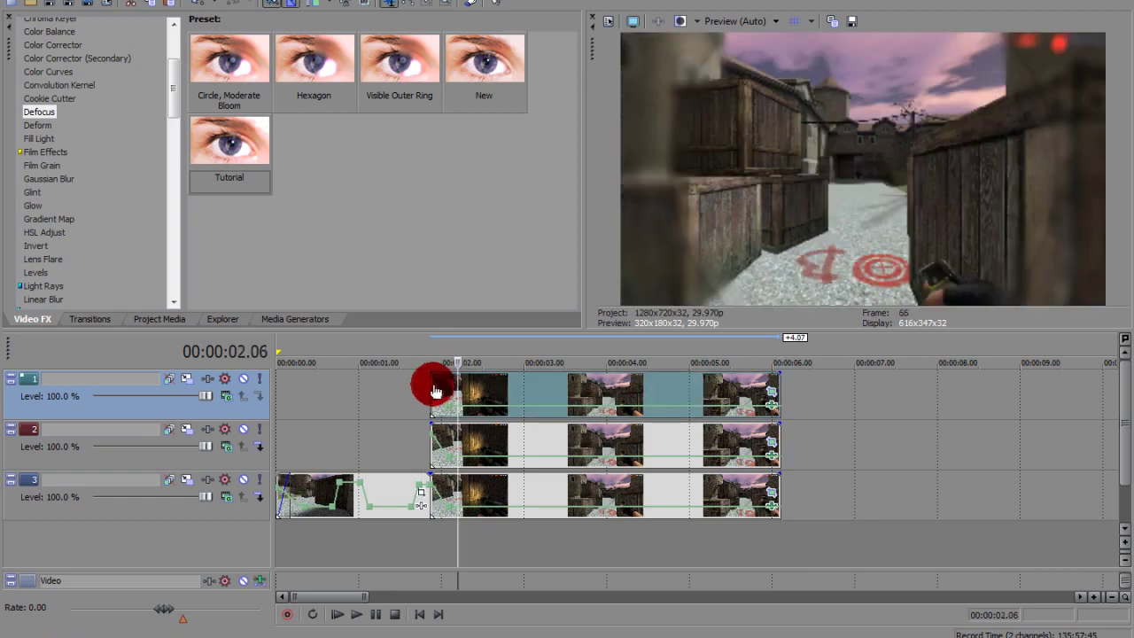
{"action": "left_click", "coordinate": [428, 411]}
{"action": "left_click", "coordinate": [356, 614]}
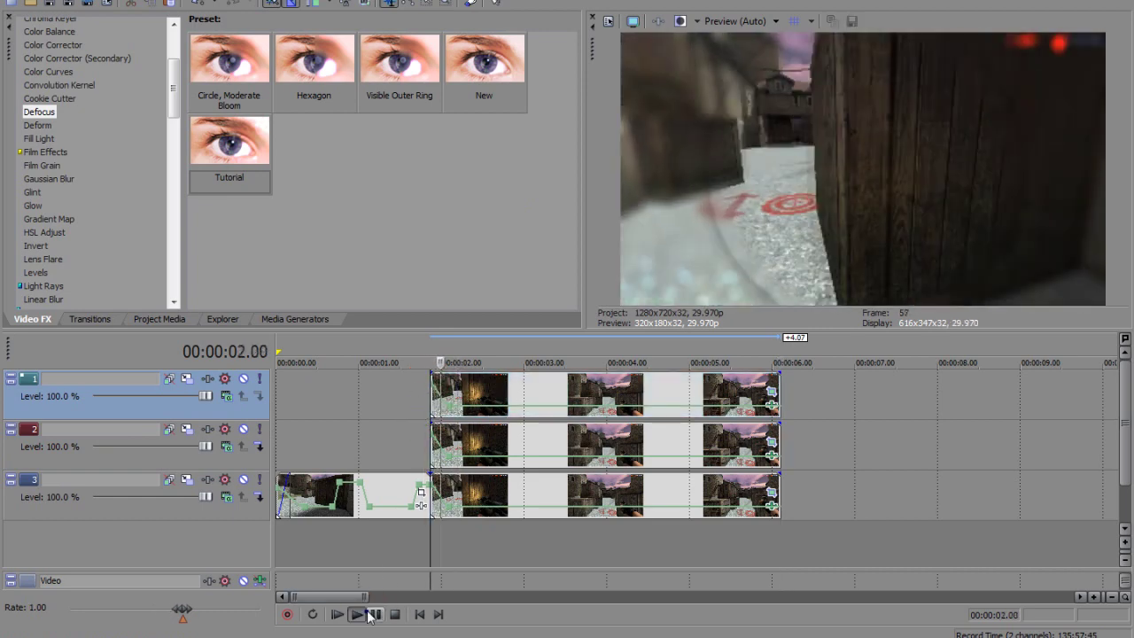
{"action": "left_click", "coordinate": [370, 615]}
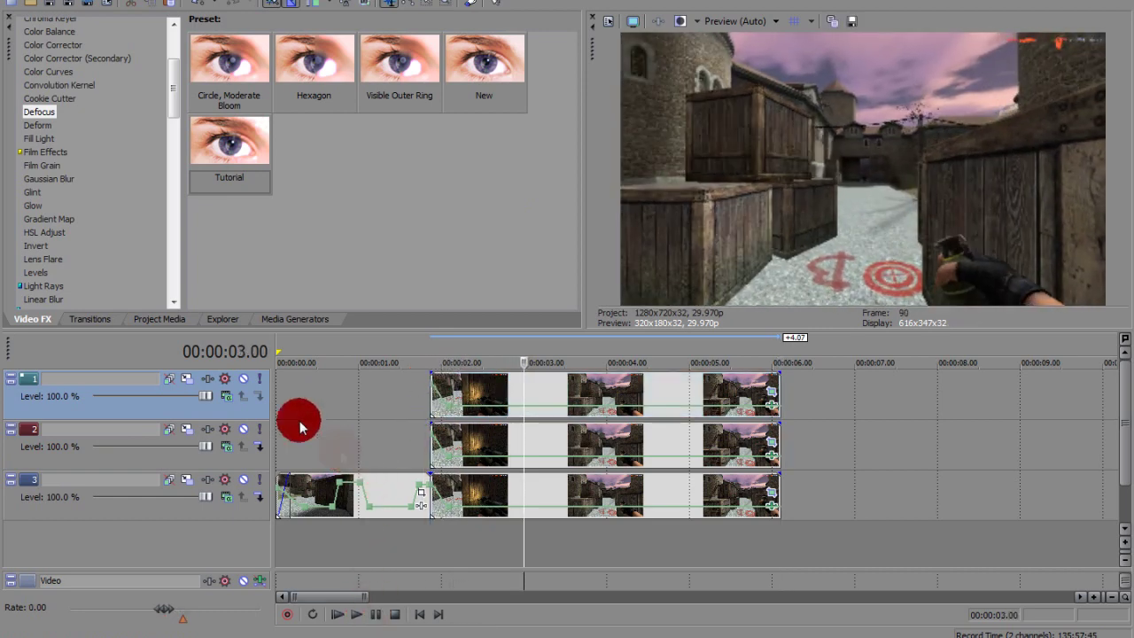
{"action": "left_click", "coordinate": [228, 395]}
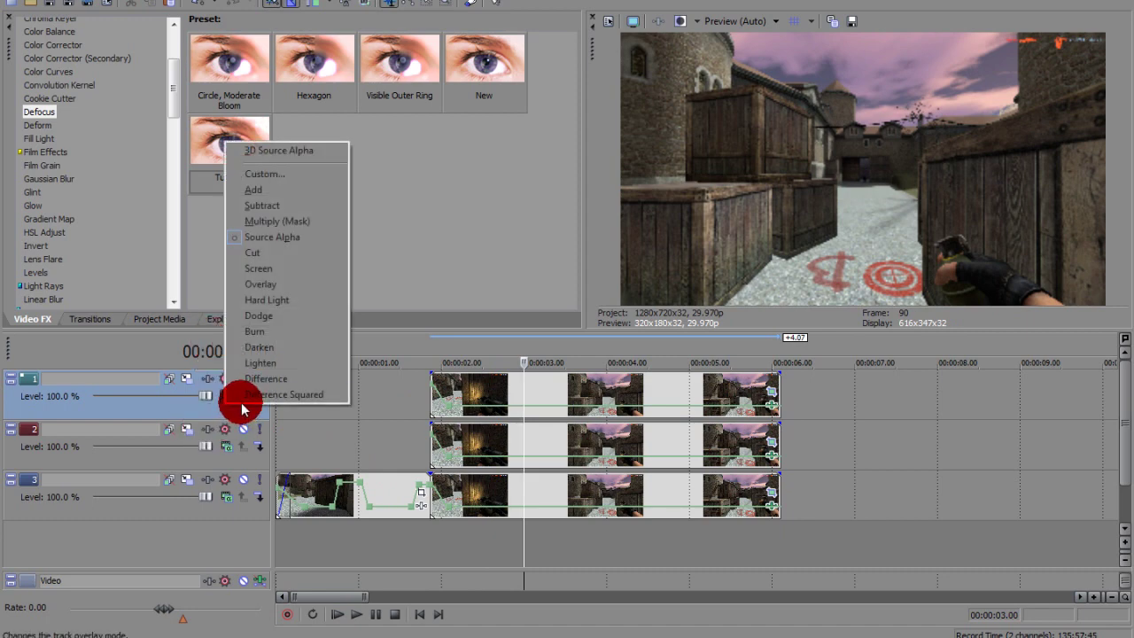
- Set track 1's compositing to Sony Height Map with the Tutorial preset (amplitude 0.091, elevation 0.100, height scale 0.240)
{"action": "left_click_drag", "start_coordinate": [224, 406], "coordinate": [267, 176]}
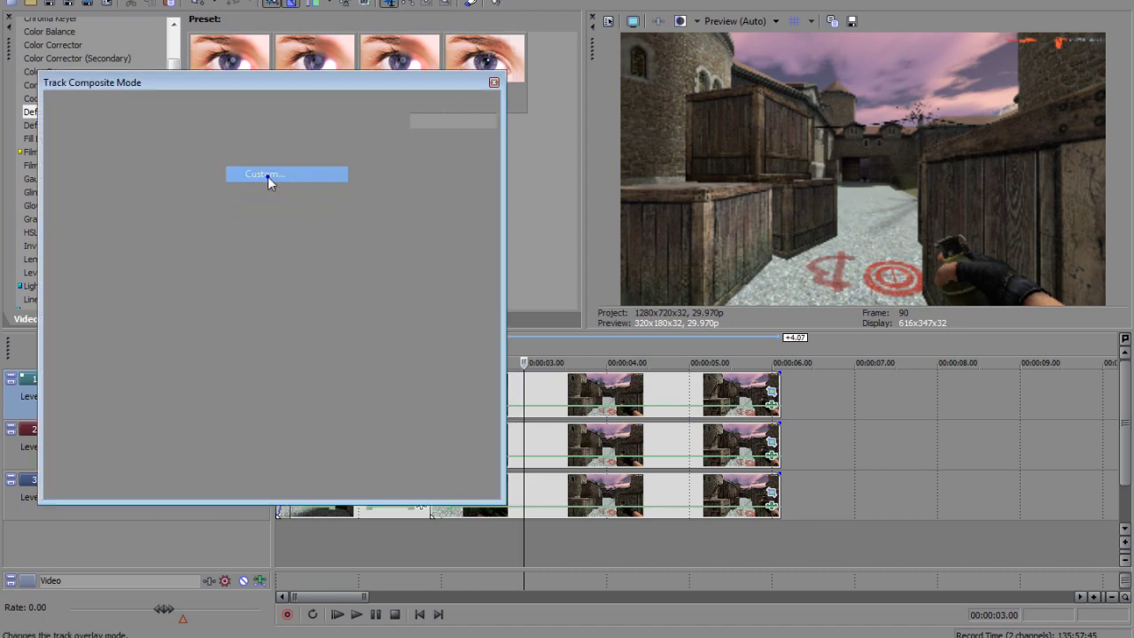
{"action": "left_click", "coordinate": [379, 208]}
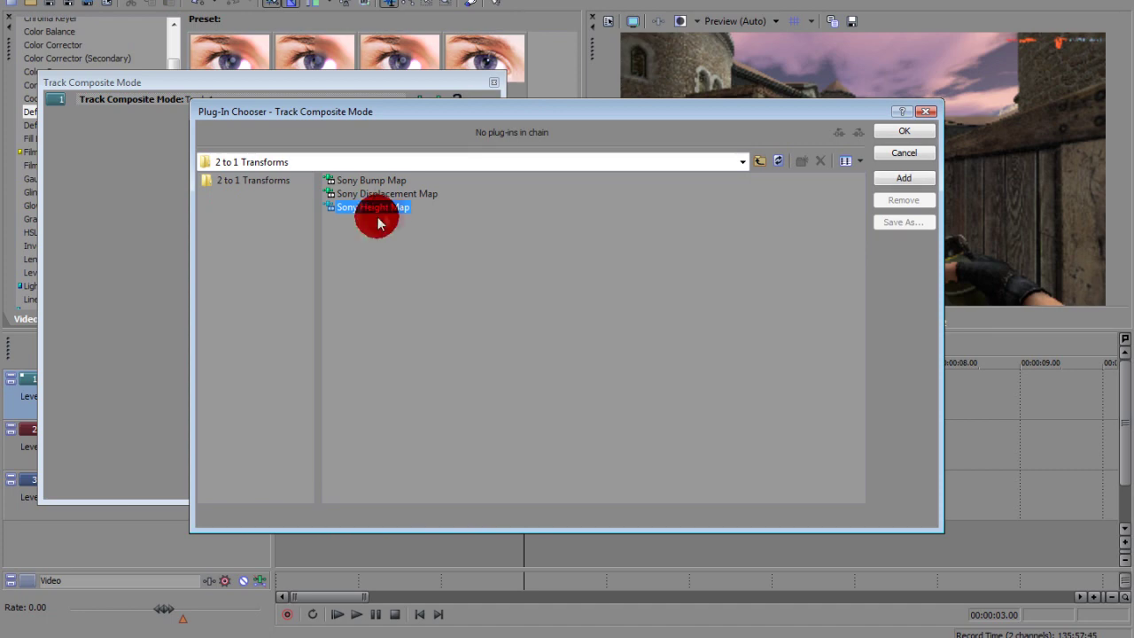
{"action": "left_click", "coordinate": [904, 133]}
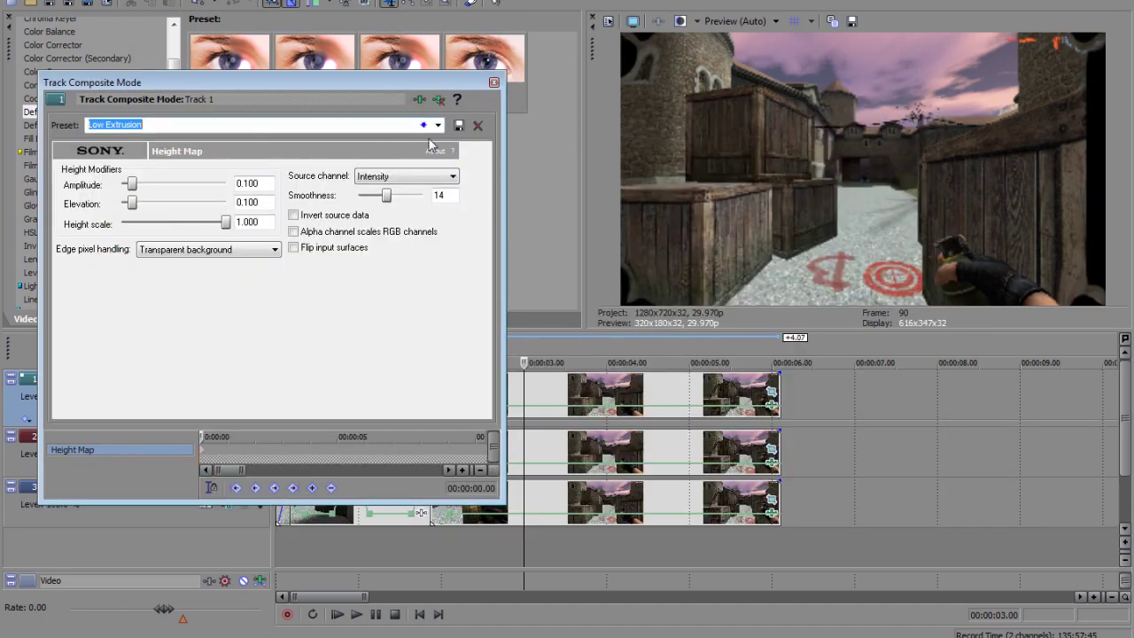
{"action": "left_click", "coordinate": [438, 125]}
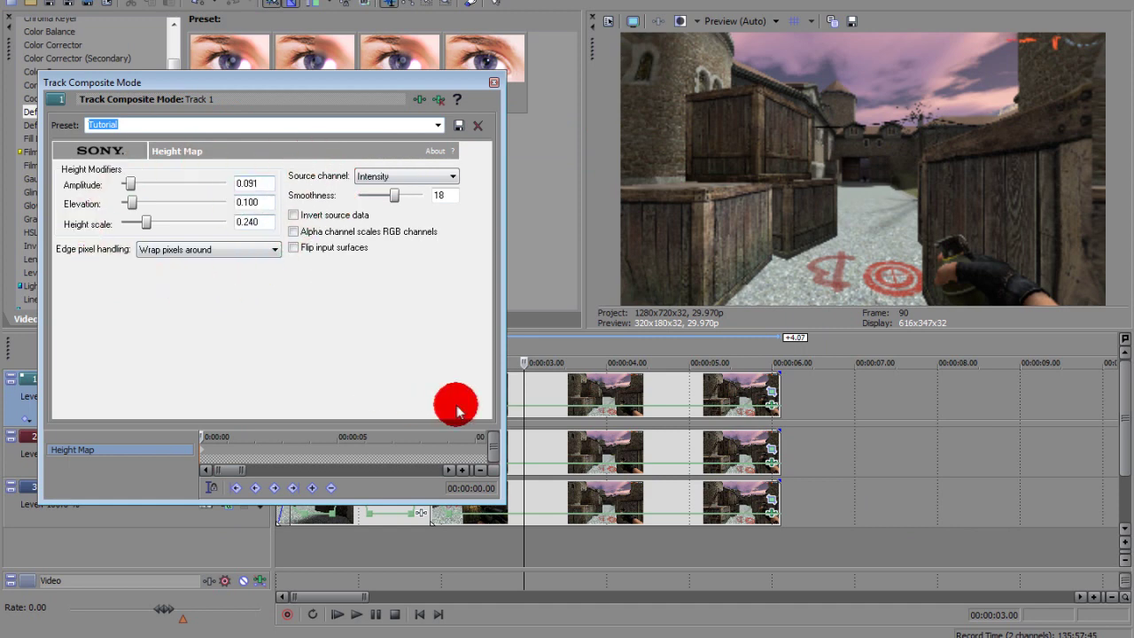
{"action": "double_click", "coordinate": [262, 183]}
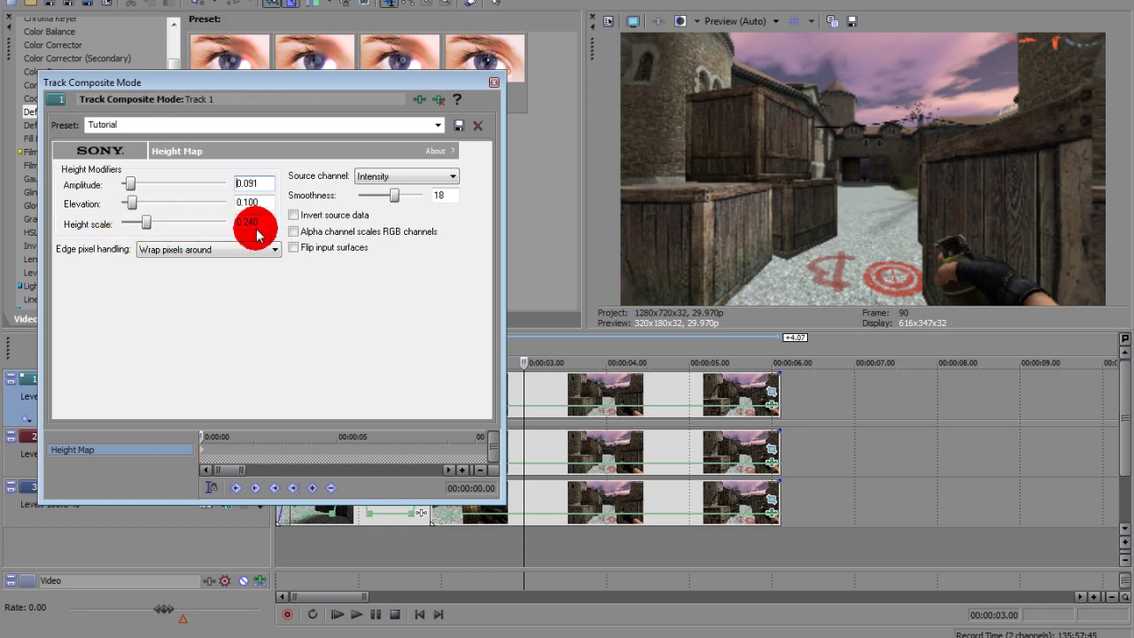
- Keep Intensity as the source channel and set edge pixel handling to 'Wrap pixels around'
{"action": "left_click", "coordinate": [381, 178]}
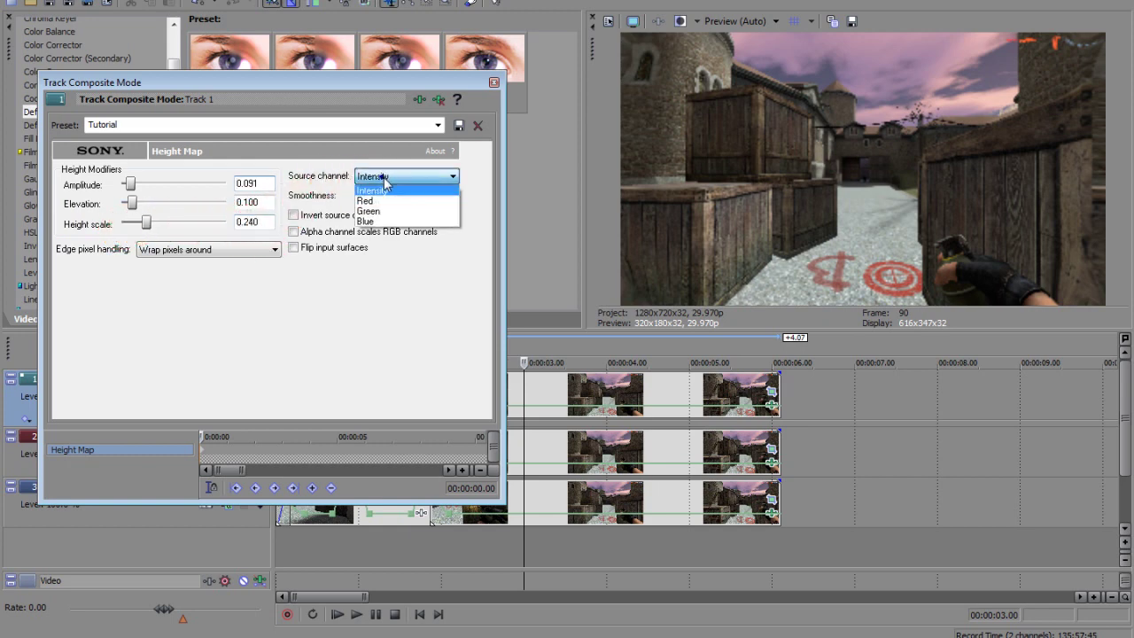
{"action": "left_click", "coordinate": [411, 190]}
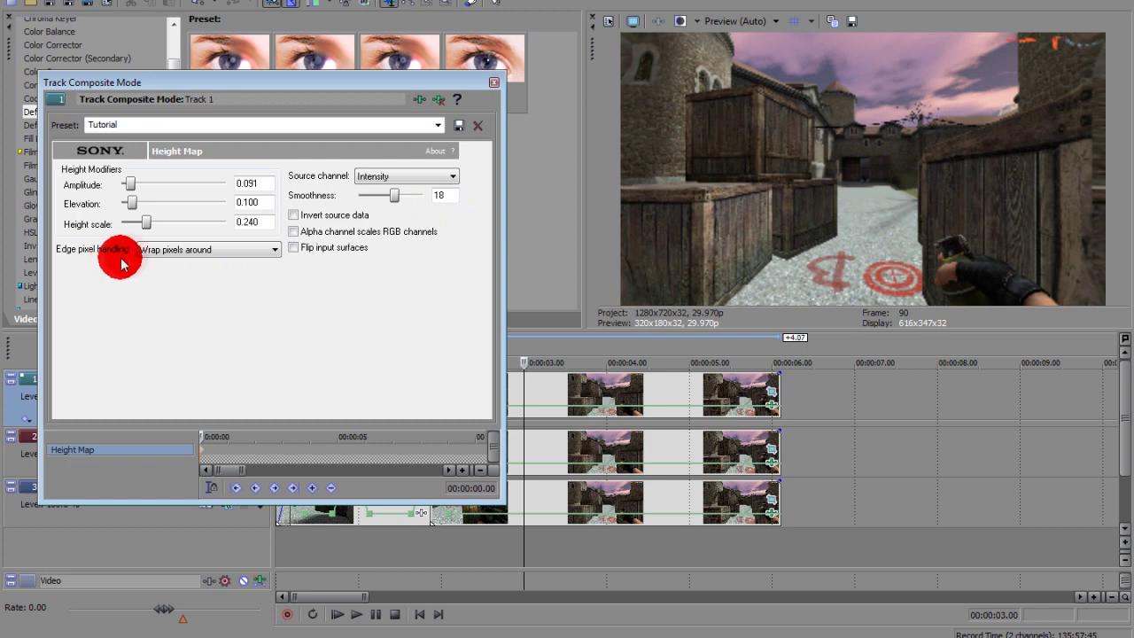
{"action": "left_click", "coordinate": [152, 252]}
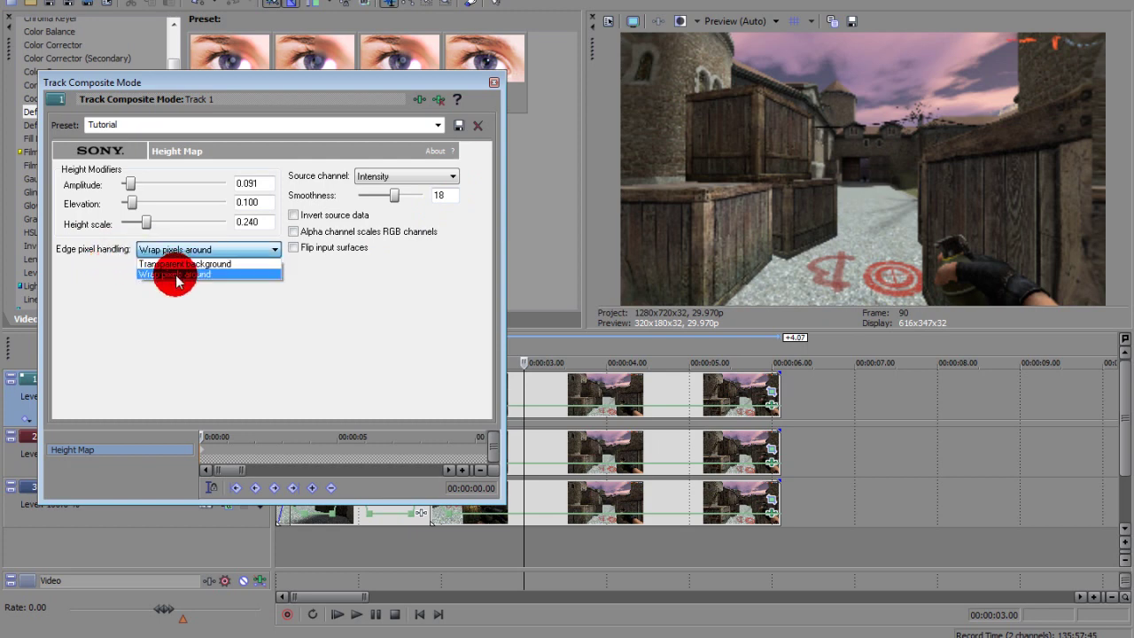
{"action": "left_click", "coordinate": [177, 275]}
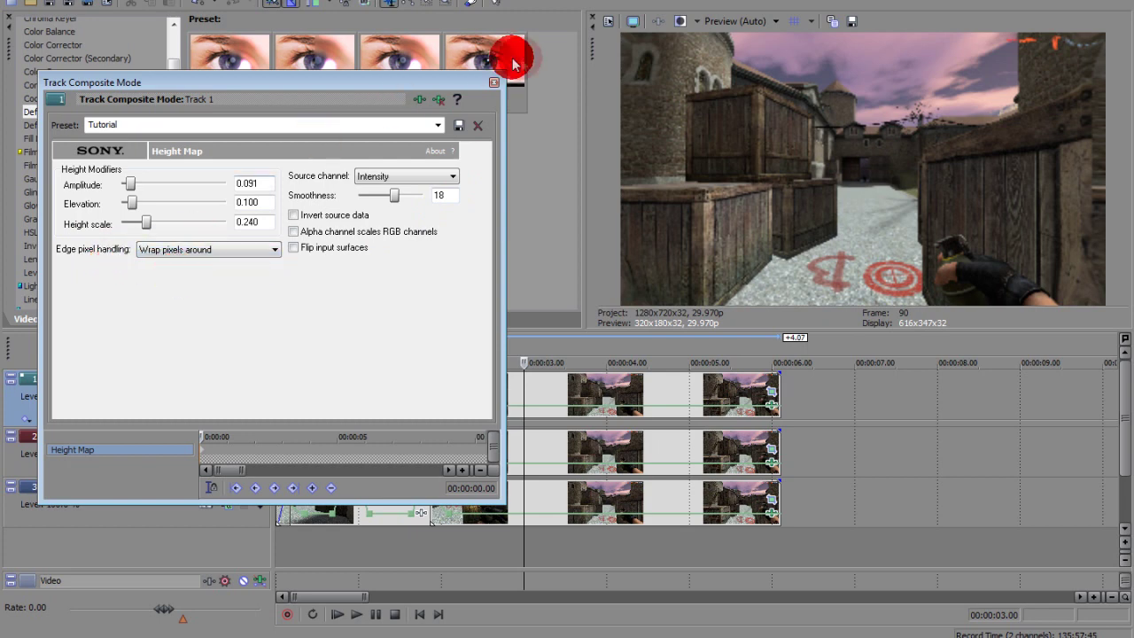
- Close the composite settings and preview the layered clips from earlier in the timeline
{"action": "left_click", "coordinate": [495, 87]}
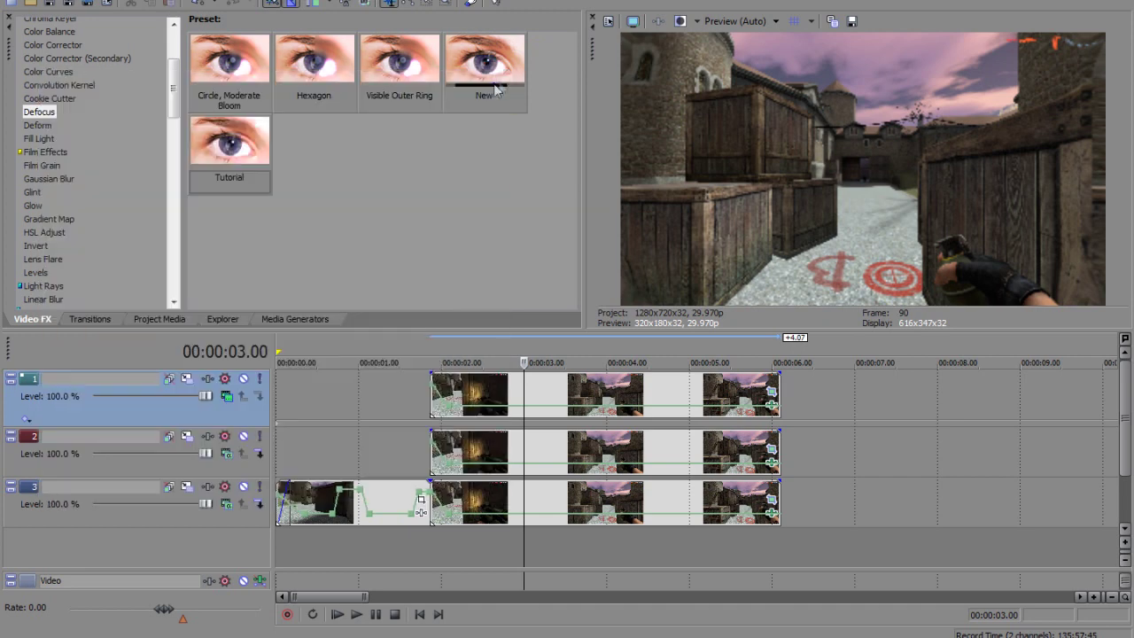
{"action": "left_click", "coordinate": [413, 386]}
{"action": "left_click", "coordinate": [345, 396]}
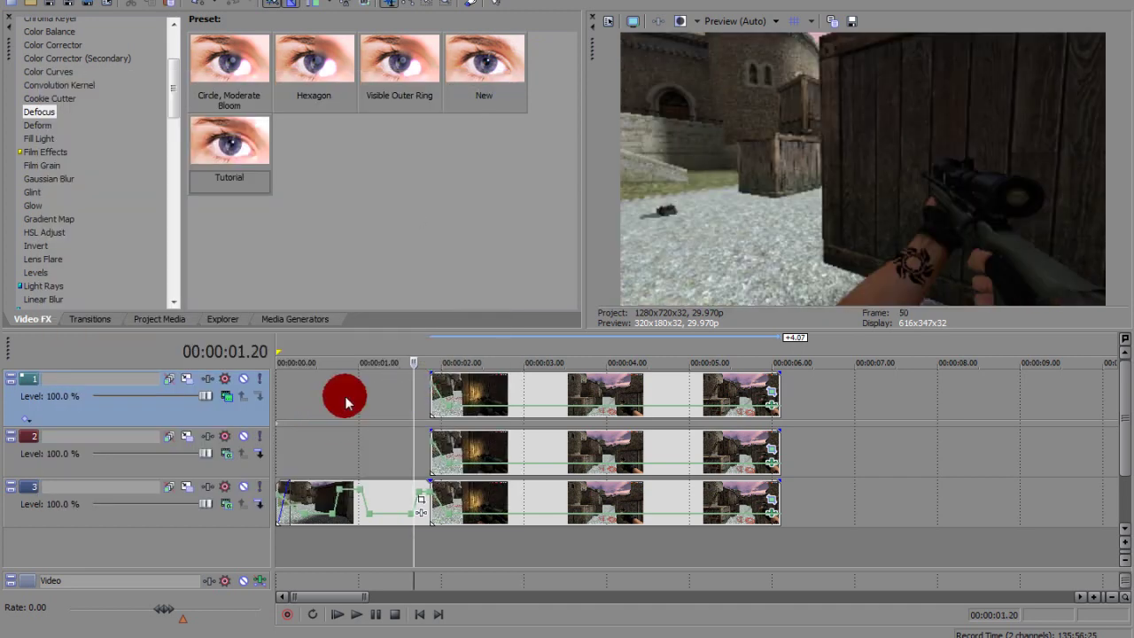
{"action": "left_click", "coordinate": [373, 615]}
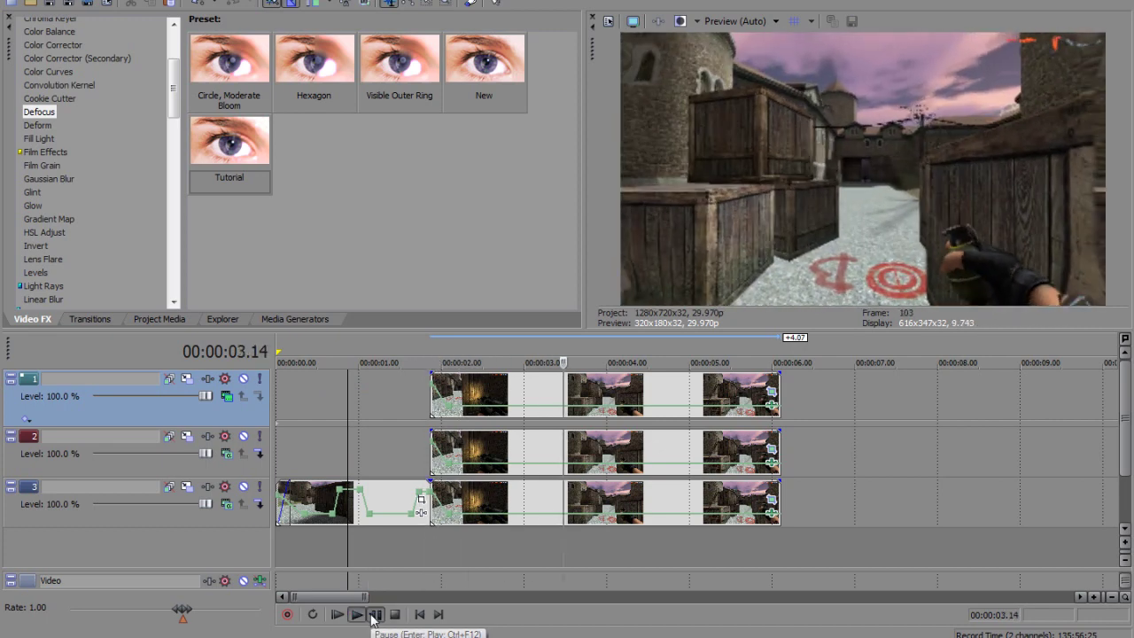
{"action": "left_click", "coordinate": [373, 616]}
{"action": "left_click", "coordinate": [372, 614]}
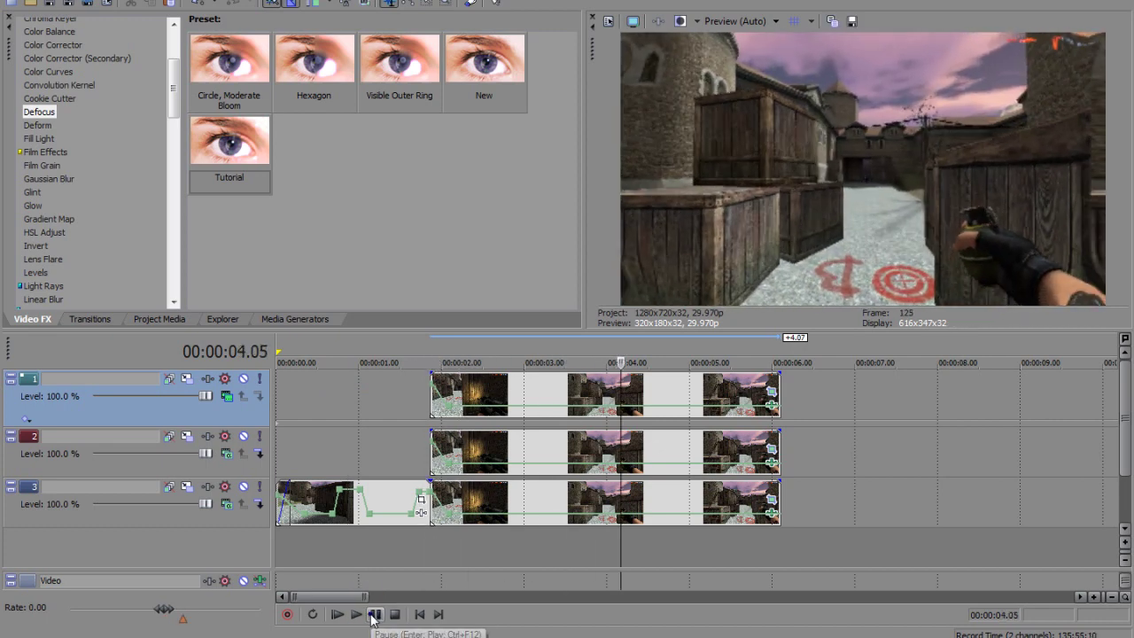
{"action": "left_click", "coordinate": [367, 612]}
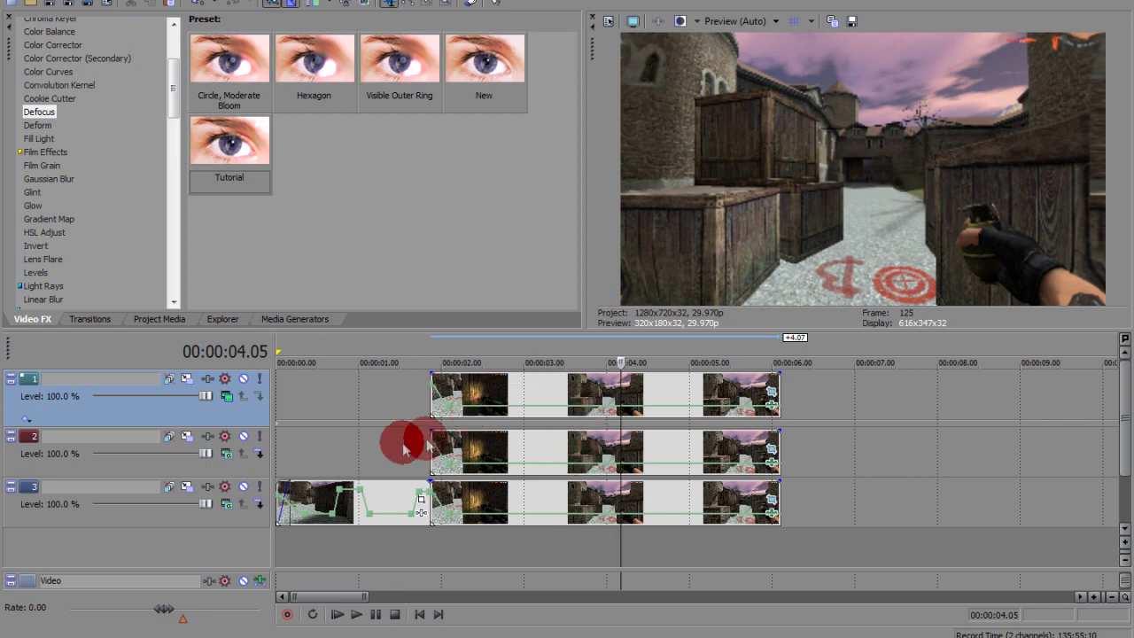
- Roughly shorten the track 1 clip from its end and play back the result
{"action": "left_click", "coordinate": [433, 394]}
{"action": "left_click", "coordinate": [433, 393]}
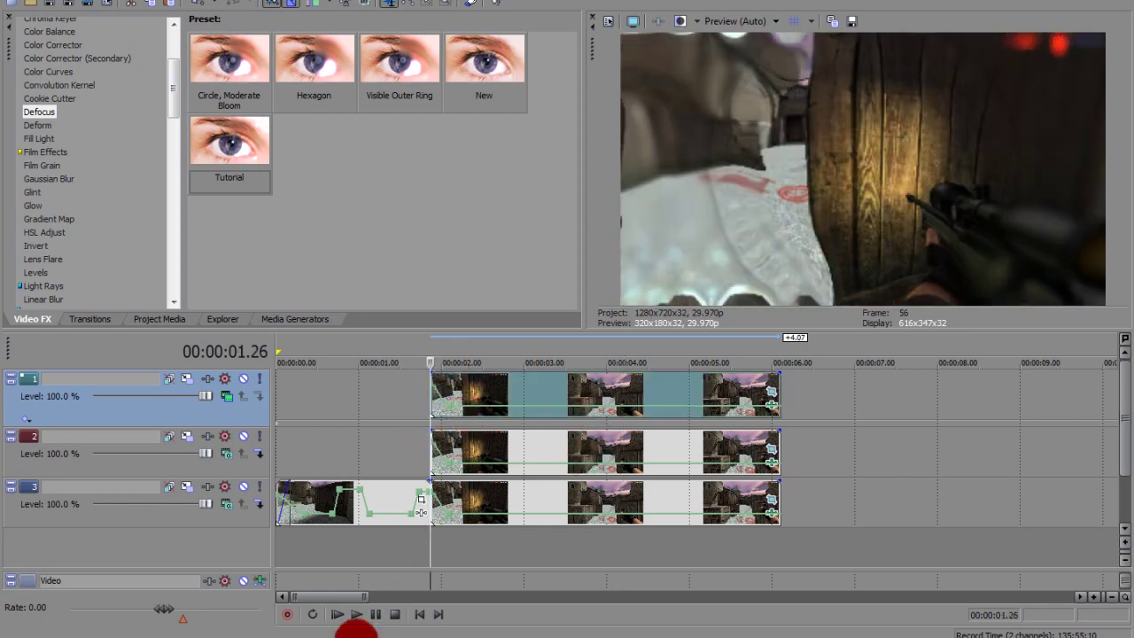
{"action": "left_click", "coordinate": [372, 617]}
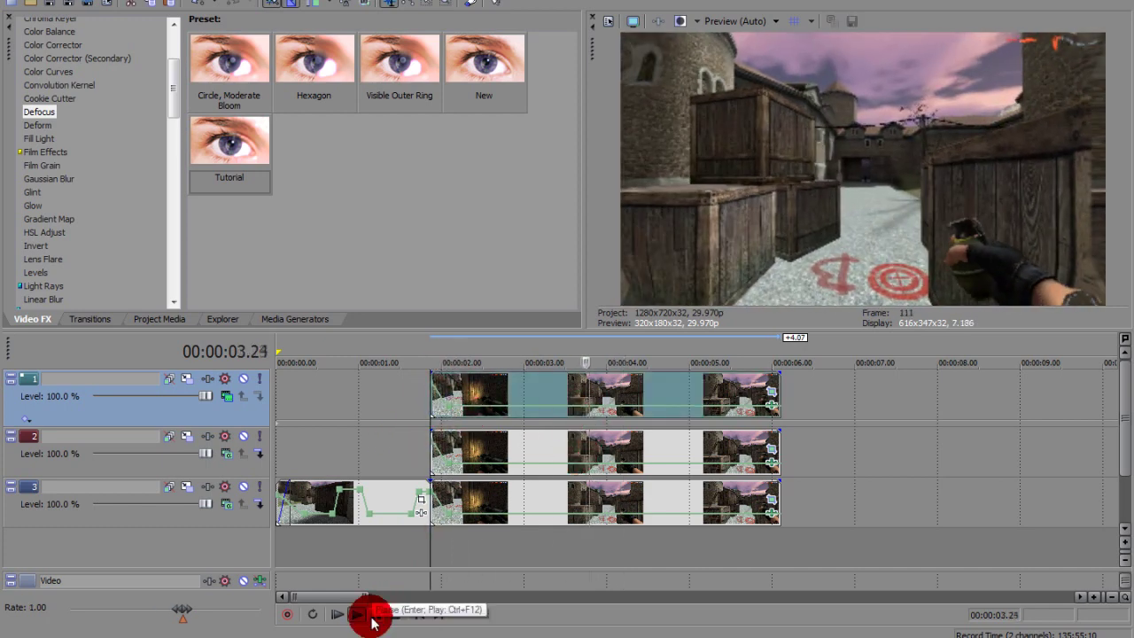
{"action": "mouse_move", "coordinate": [372, 612]}
{"action": "left_mouse_down"}
{"action": "mouse_move", "coordinate": [593, 430]}
{"action": "mouse_move", "coordinate": [685, 400]}
{"action": "left_mouse_up"}
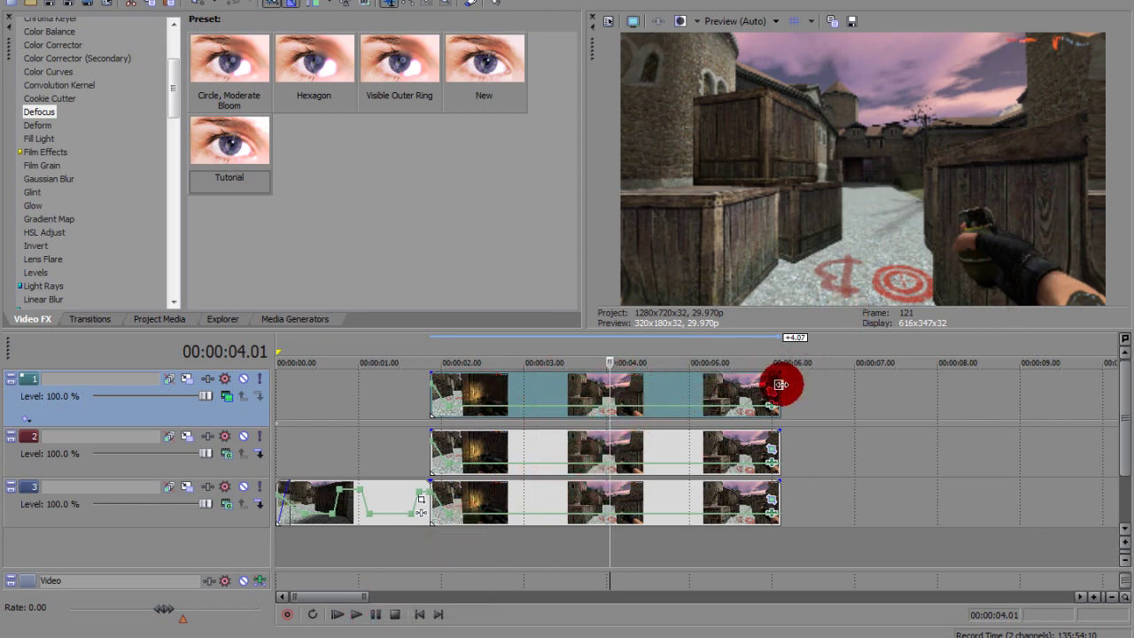
{"action": "left_click_drag", "start_coordinate": [780, 384], "coordinate": [573, 399]}
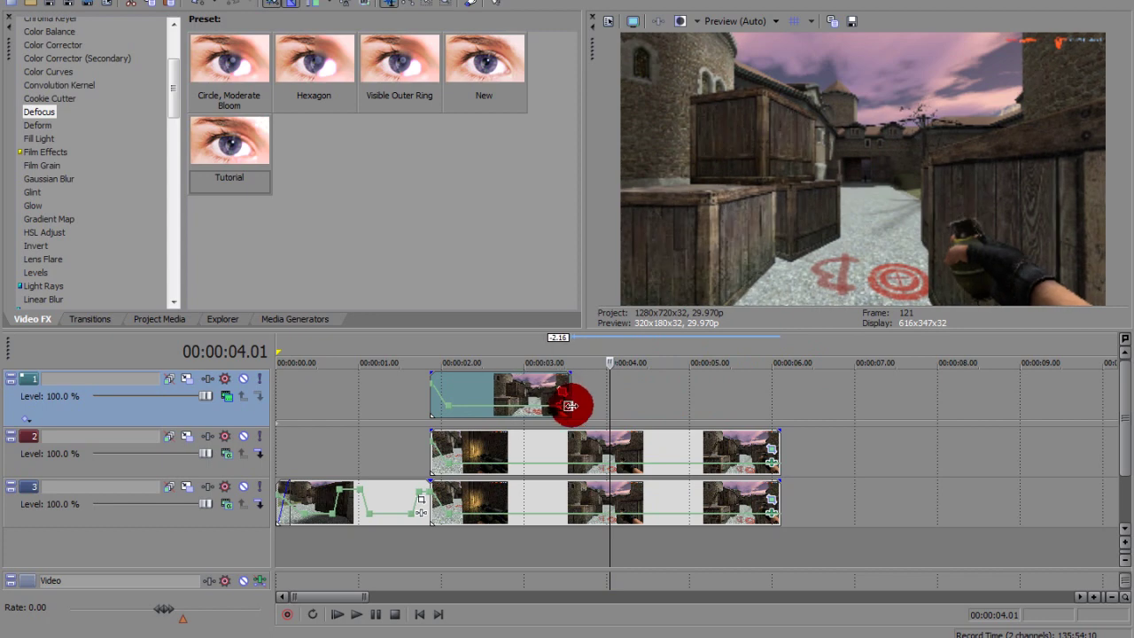
{"action": "left_click", "coordinate": [412, 390]}
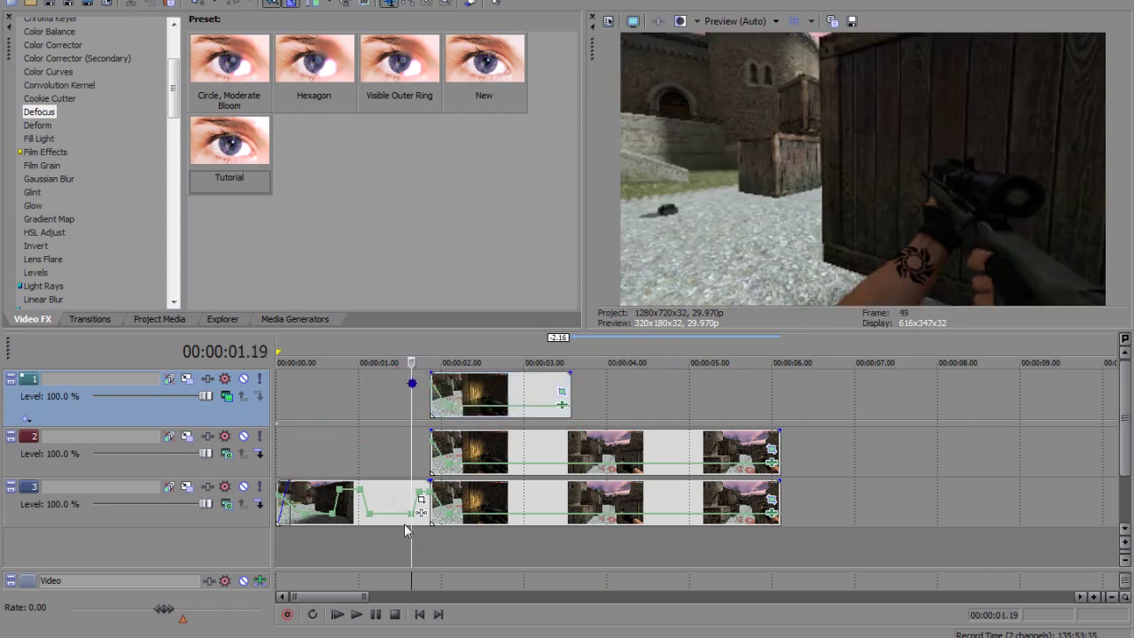
{"action": "left_click", "coordinate": [376, 615]}
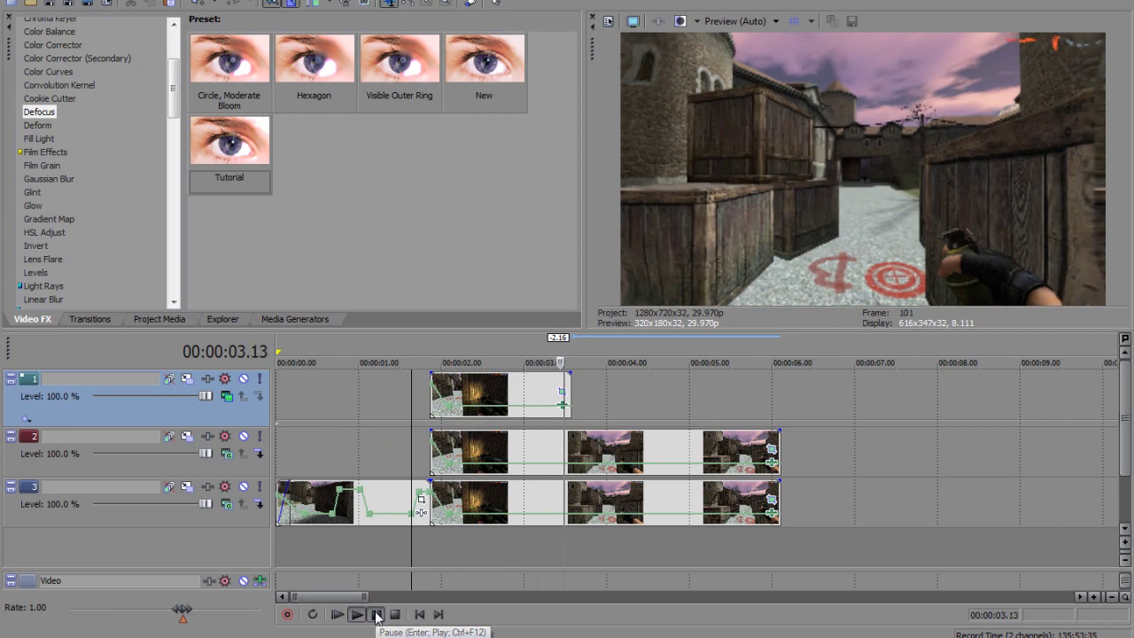
{"action": "left_click", "coordinate": [376, 615]}
- Trim the track 1 clip so it ends at the playhead at 00:00:03.01
{"action": "left_click", "coordinate": [544, 390]}
{"action": "left_click", "coordinate": [535, 383]}
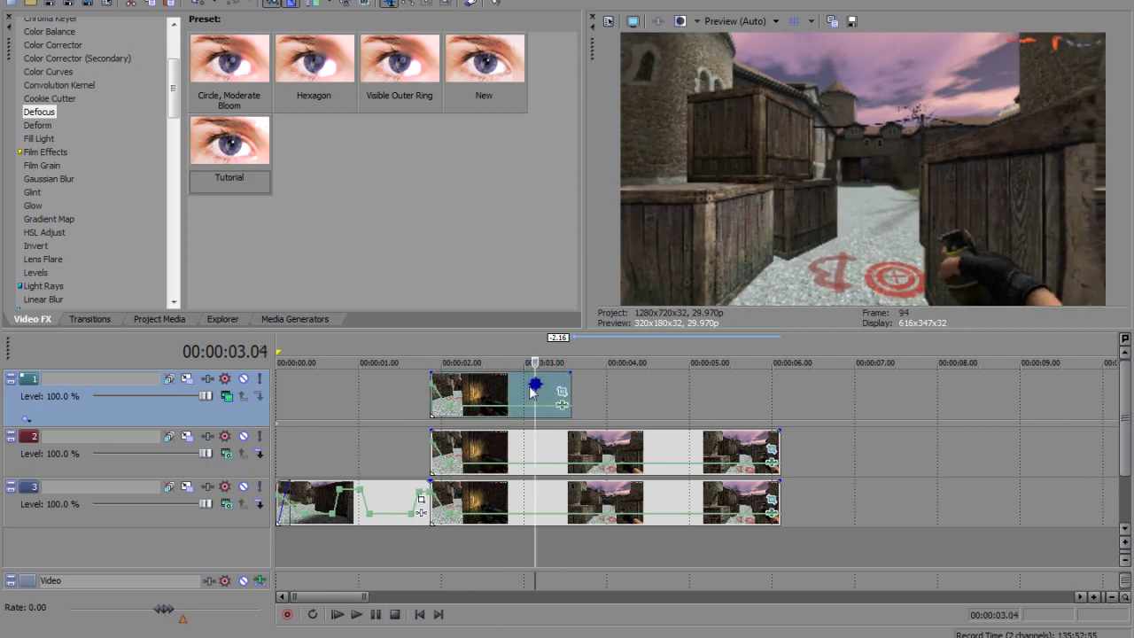
{"action": "left_click", "coordinate": [526, 386]}
{"action": "left_click", "coordinate": [515, 388]}
{"action": "left_click", "coordinate": [526, 394]}
{"action": "left_click", "coordinate": [554, 393]}
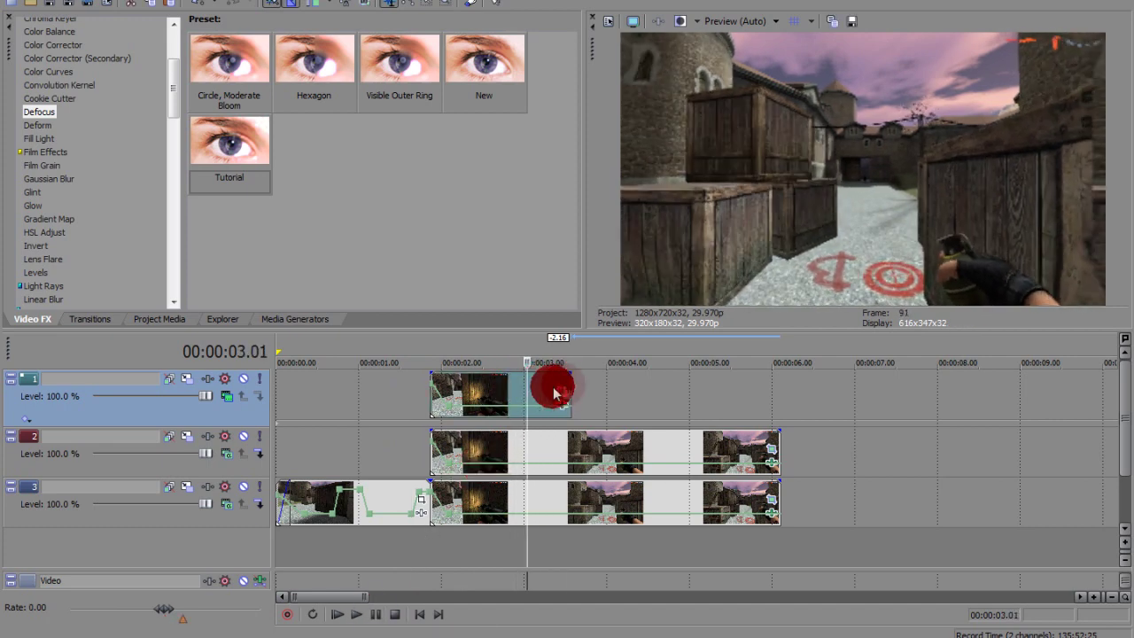
{"action": "left_click_drag", "start_coordinate": [568, 382], "coordinate": [529, 387]}
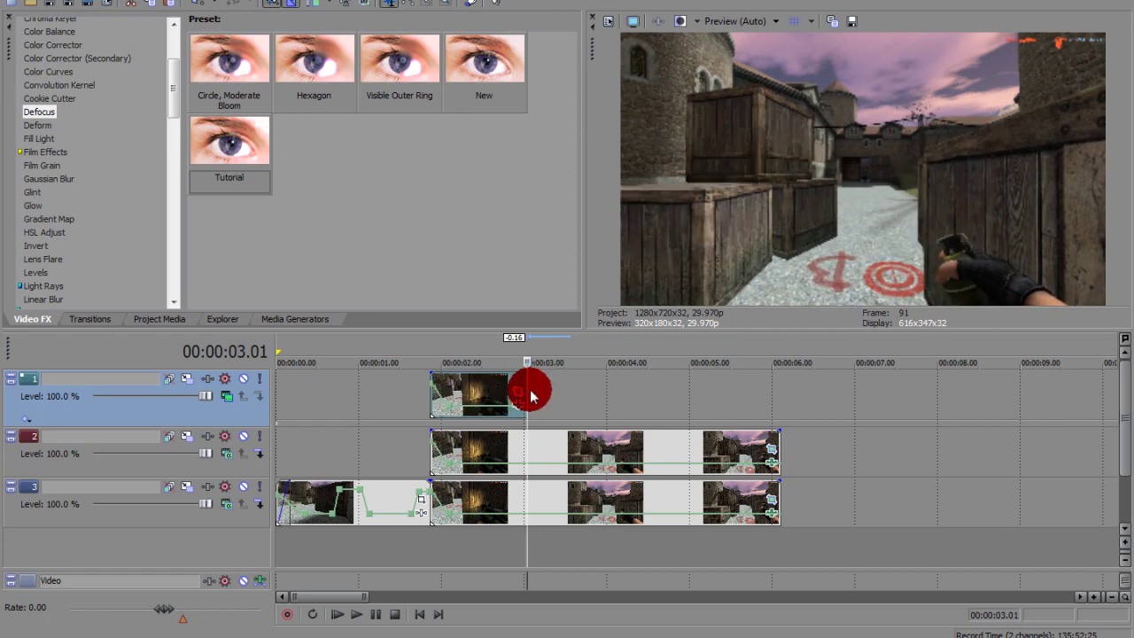
- Play back the trimmed section and then the whole sequence from the start
{"action": "left_click", "coordinate": [378, 396]}
{"action": "left_click", "coordinate": [372, 608]}
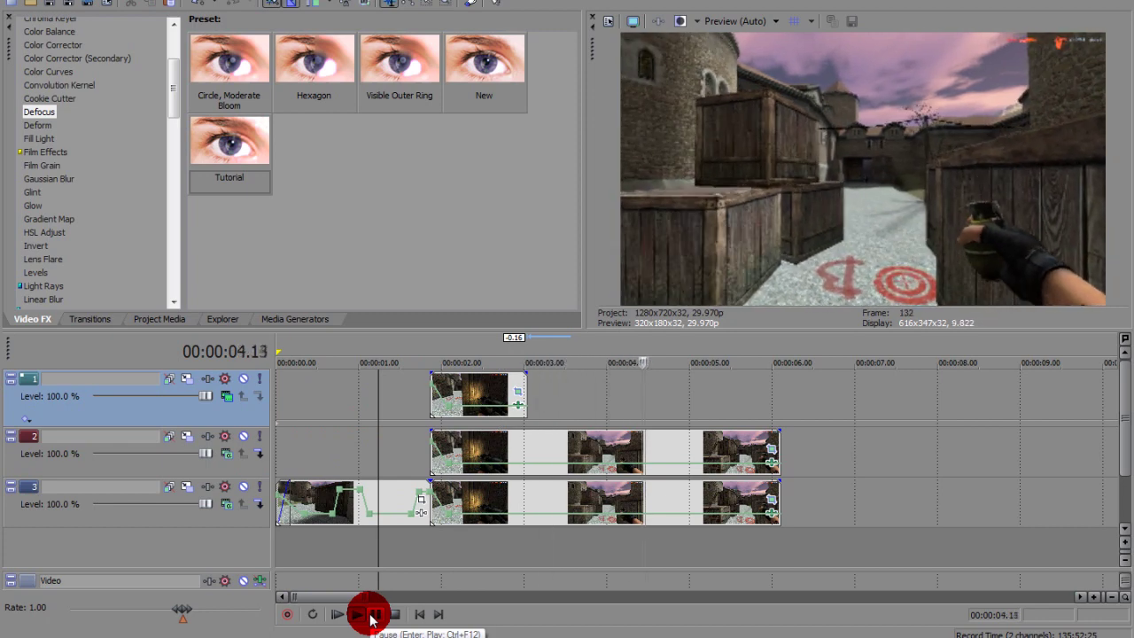
{"action": "left_click", "coordinate": [374, 615]}
{"action": "left_click", "coordinate": [309, 454]}
{"action": "left_click", "coordinate": [336, 614]}
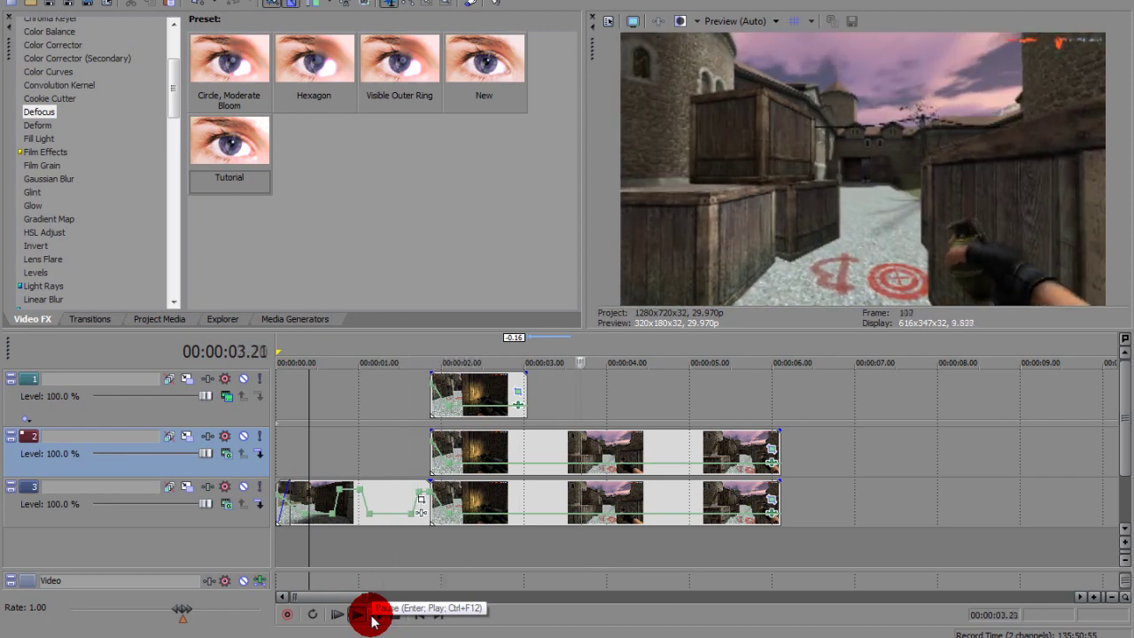
{"action": "left_click", "coordinate": [373, 615]}
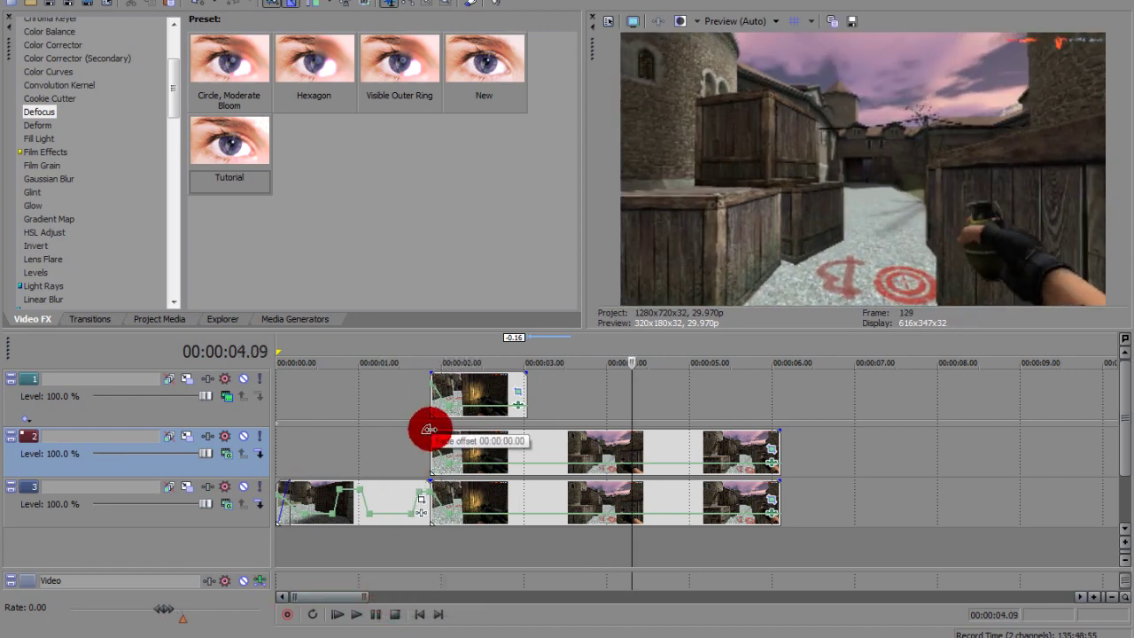
- Apply NewBlue Film Camera's JitterBoomShot preset to the track 3 kill clip
{"action": "scroll", "coordinate": [71, 264], "scroll_direction": "down", "scroll_amount": 4}
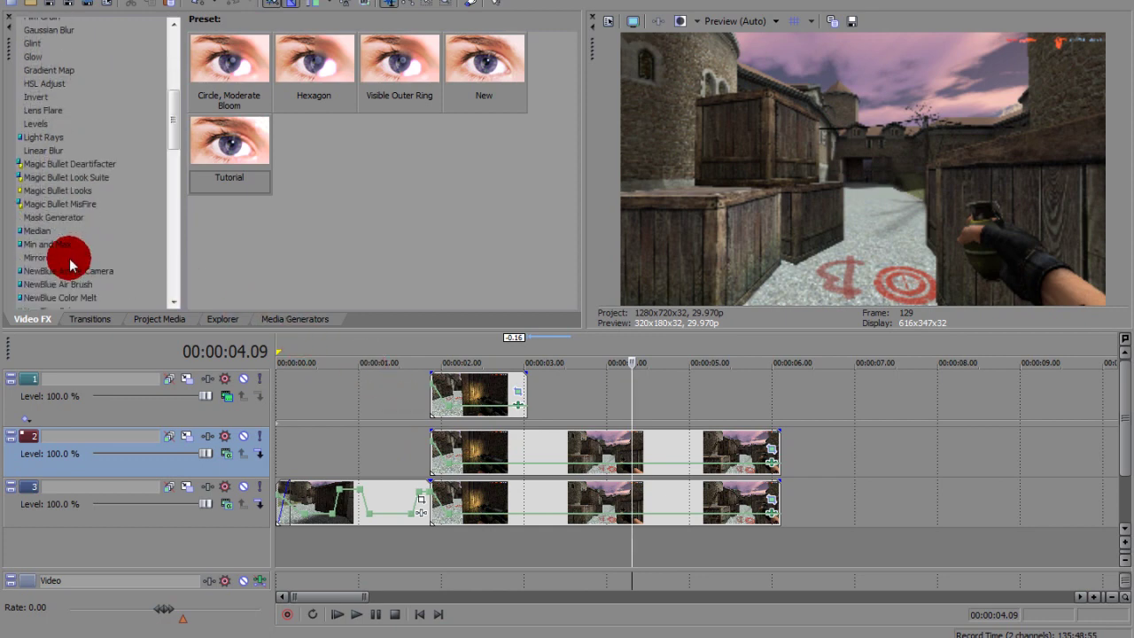
{"action": "scroll", "coordinate": [75, 271], "scroll_direction": "down", "scroll_amount": 6}
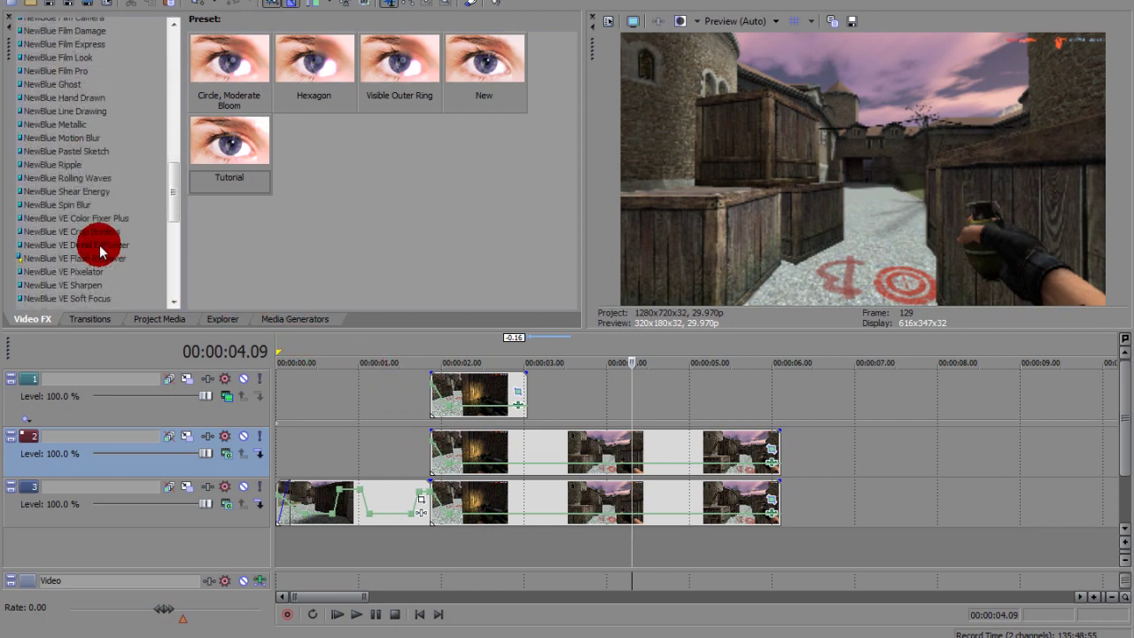
{"action": "scroll", "coordinate": [100, 252], "scroll_direction": "up", "scroll_amount": 5}
{"action": "scroll", "coordinate": [100, 252], "scroll_direction": "down", "scroll_amount": 3}
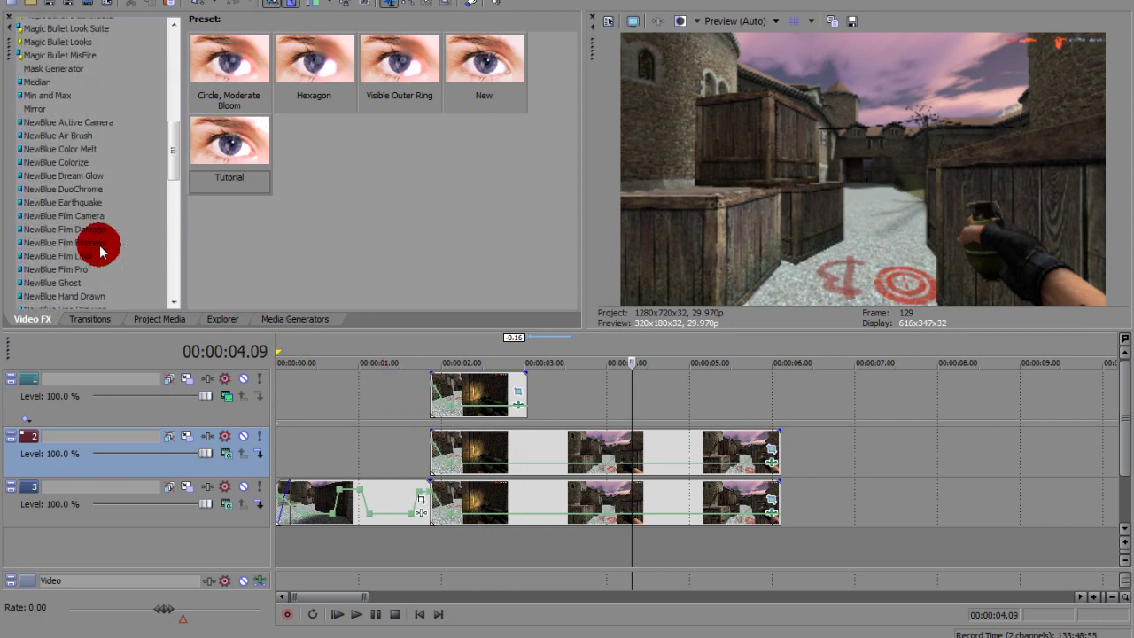
{"action": "left_click", "coordinate": [88, 217]}
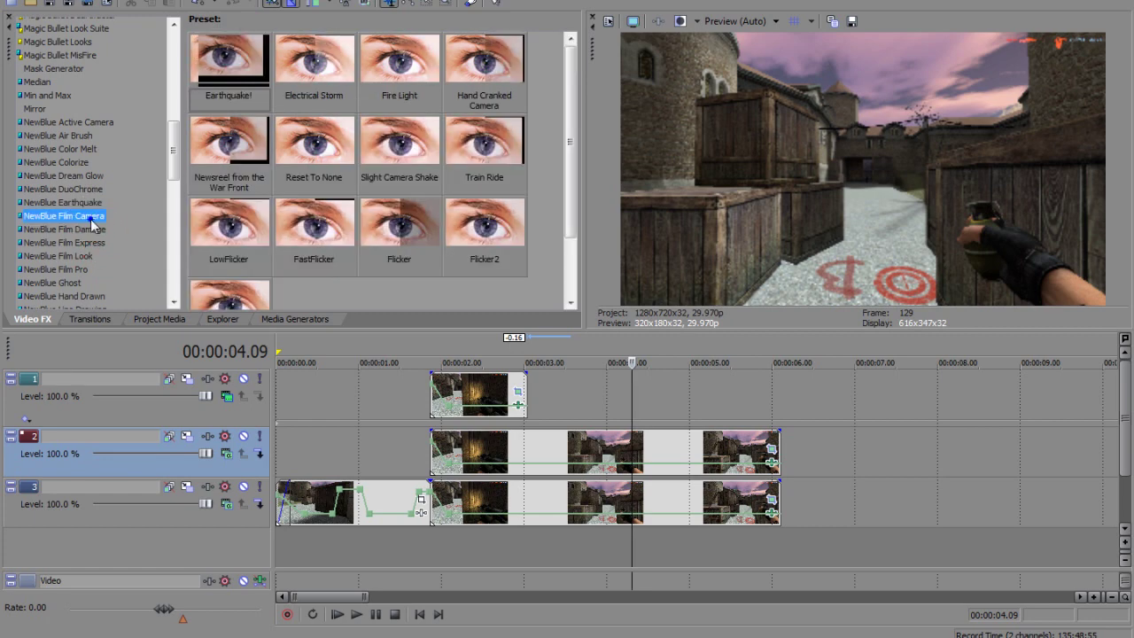
{"action": "left_click_drag", "start_coordinate": [568, 173], "coordinate": [572, 206]}
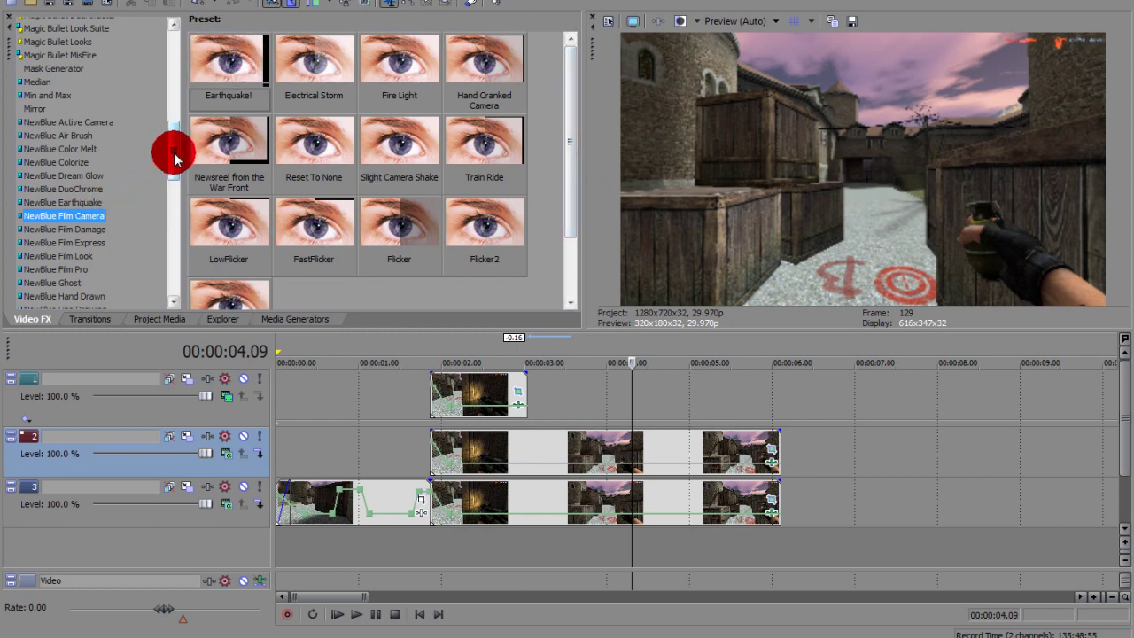
{"action": "left_click", "coordinate": [75, 257]}
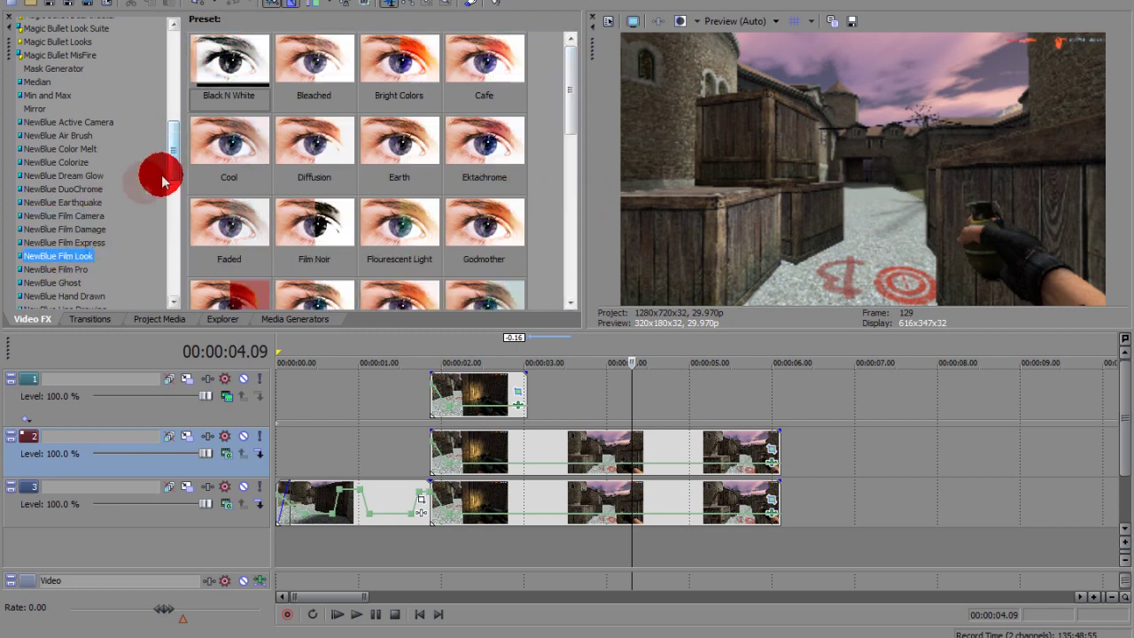
{"action": "left_click", "coordinate": [93, 216]}
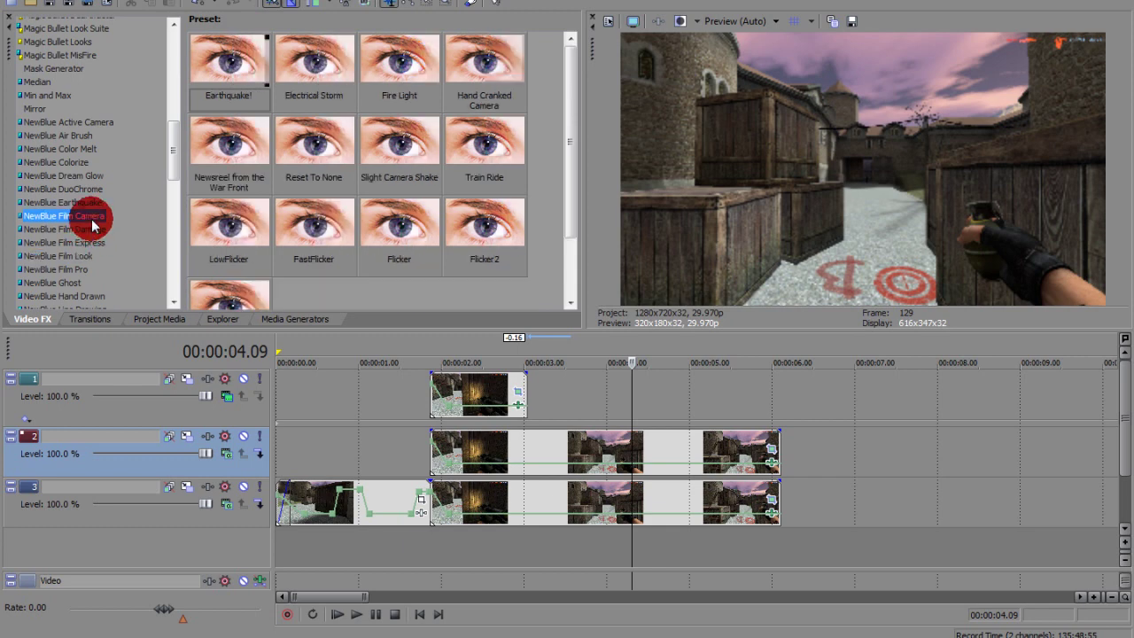
{"action": "scroll", "coordinate": [572, 177], "scroll_direction": "down", "scroll_amount": 2}
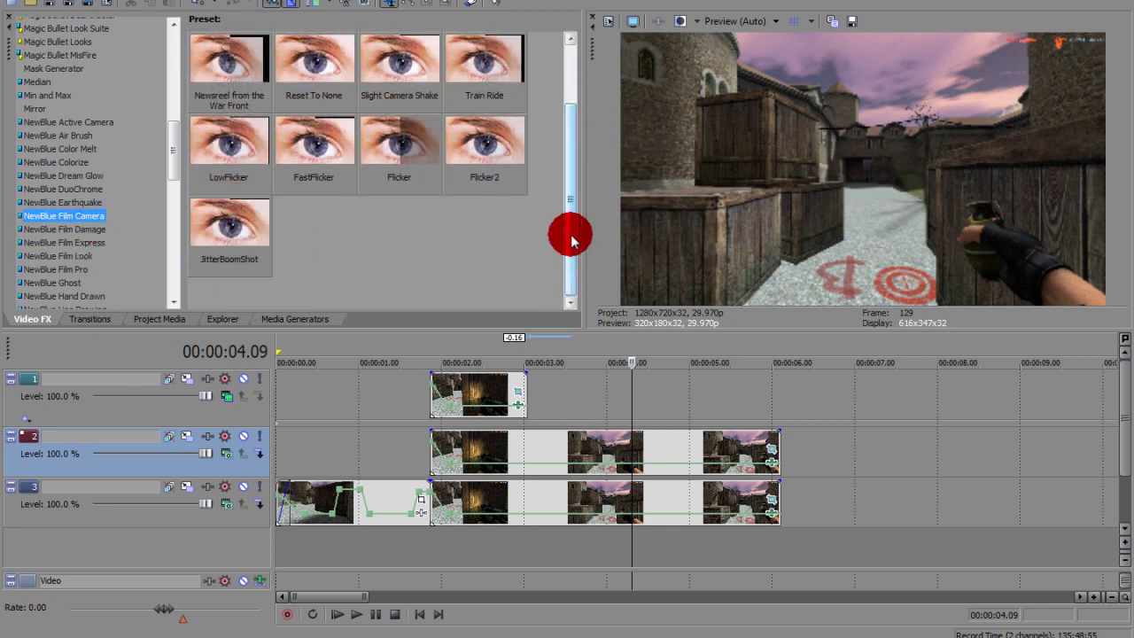
{"action": "left_click_drag", "start_coordinate": [179, 159], "coordinate": [174, 171]}
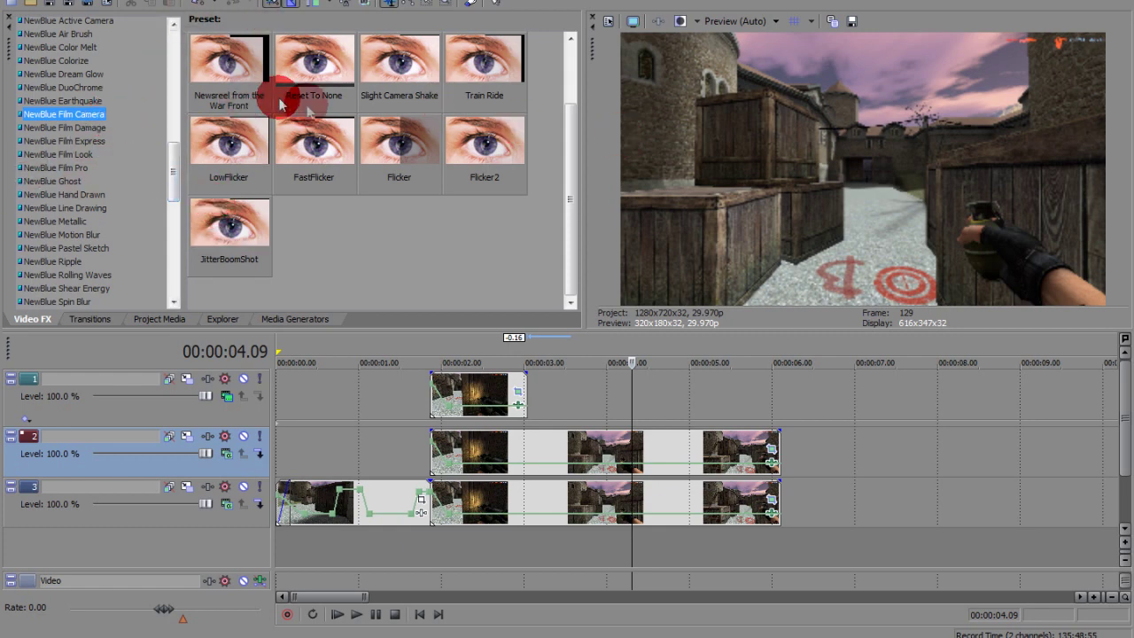
{"action": "left_click_drag", "start_coordinate": [229, 226], "coordinate": [543, 441]}
{"action": "left_click_drag", "start_coordinate": [521, 499], "coordinate": [522, 497]}
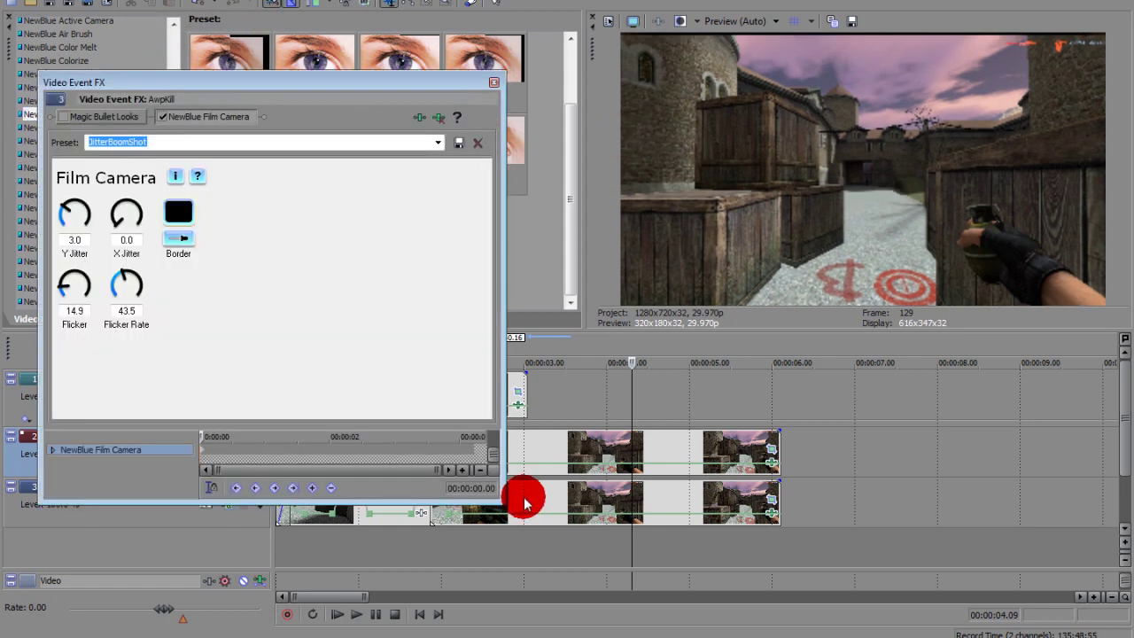
- Remove NewBlue Film Camera from the kill clip's FX chain, leaving Magic Bullet Looks
{"action": "left_click", "coordinate": [547, 490]}
{"action": "left_click", "coordinate": [591, 474]}
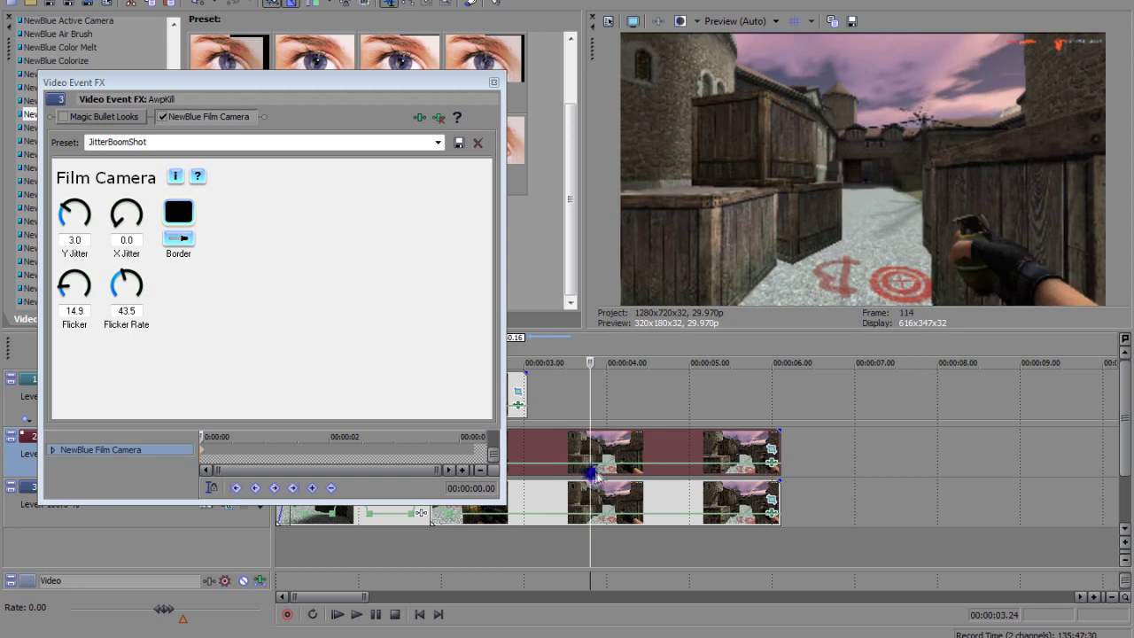
{"action": "left_click", "coordinate": [162, 117]}
{"action": "left_click", "coordinate": [176, 118]}
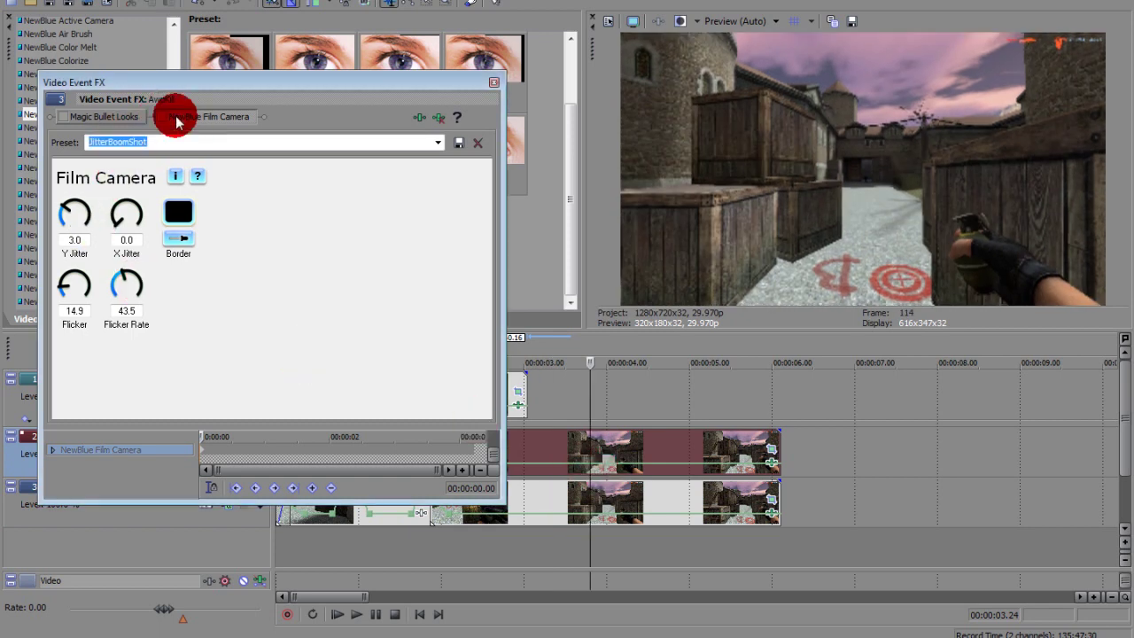
{"action": "right_click", "coordinate": [176, 118]}
{"action": "left_click", "coordinate": [253, 177]}
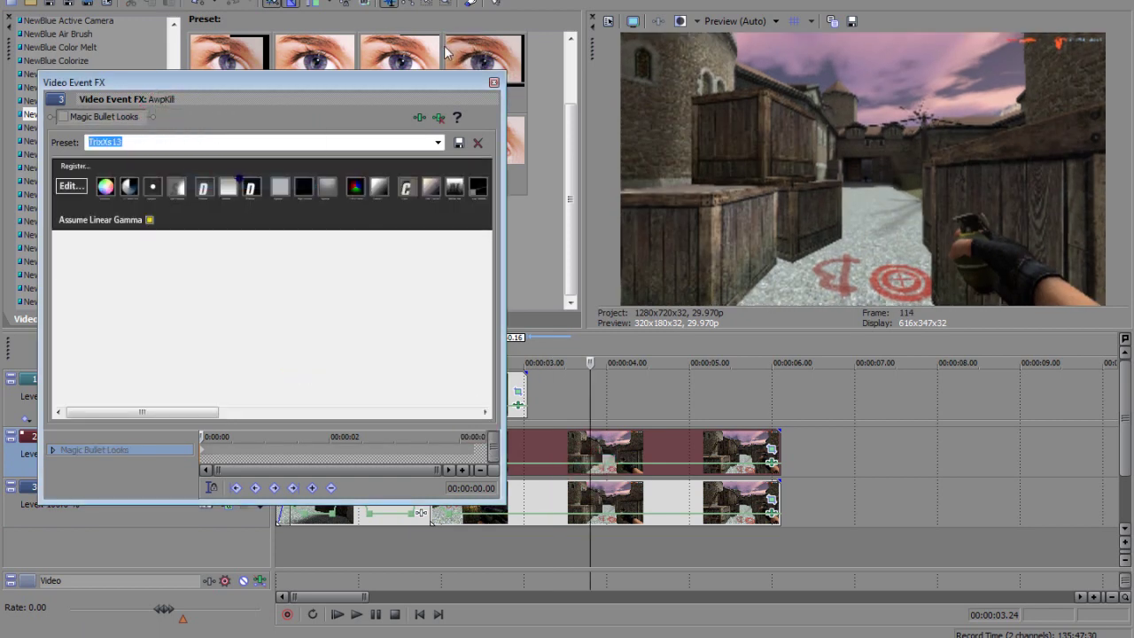
{"action": "left_click", "coordinate": [493, 85]}
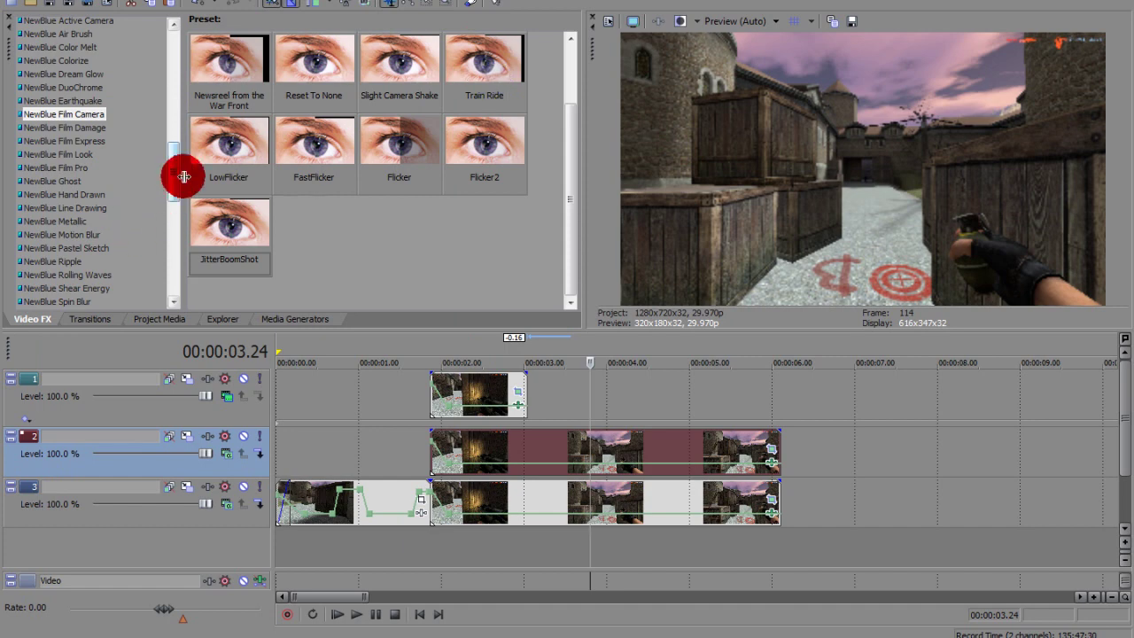
- Browse the Video FX preset lists to find the NewBlue Active Camera shake presets
{"action": "left_click", "coordinate": [98, 156]}
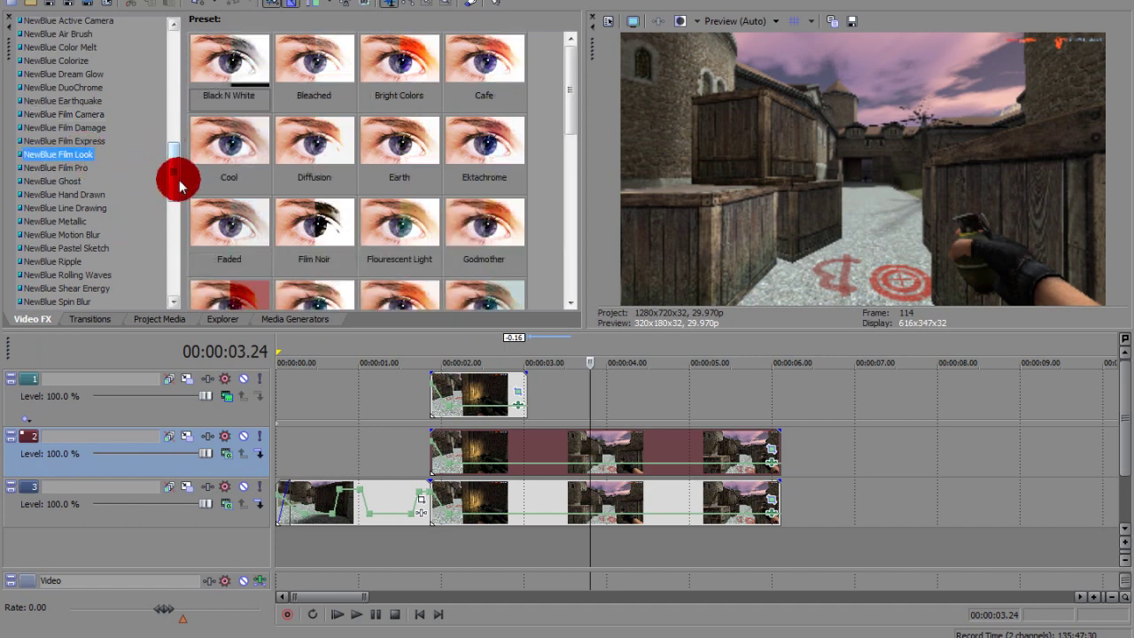
{"action": "left_click_drag", "start_coordinate": [172, 177], "coordinate": [169, 164]}
{"action": "left_click", "coordinate": [83, 147]}
{"action": "left_click", "coordinate": [58, 133]}
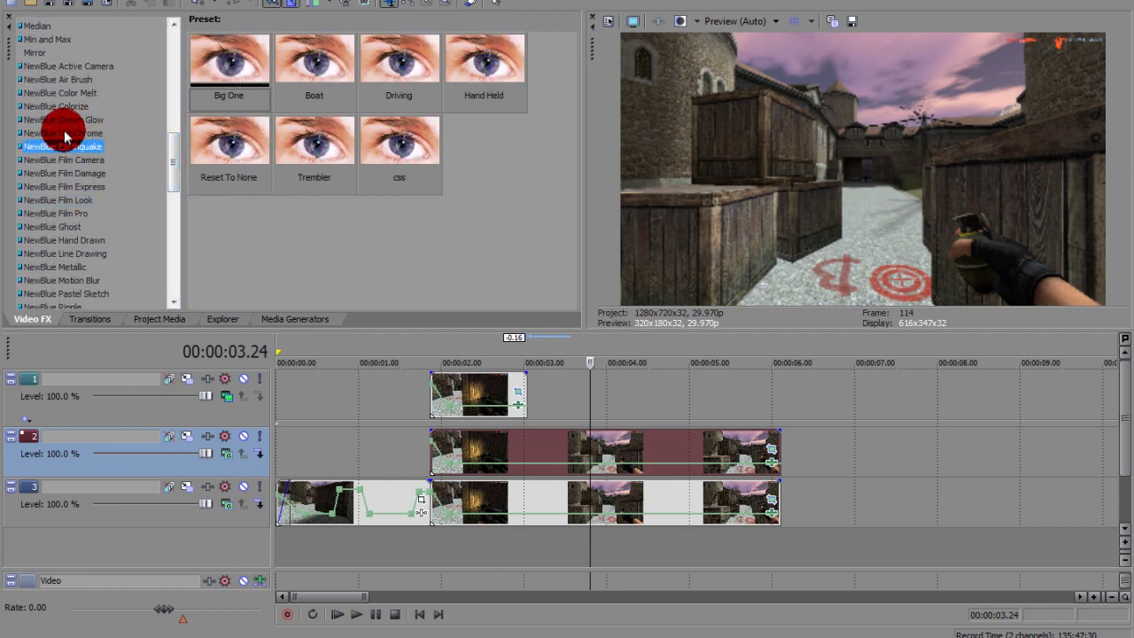
{"action": "left_click", "coordinate": [67, 120]}
{"action": "left_click", "coordinate": [76, 106]}
{"action": "left_click", "coordinate": [76, 93]}
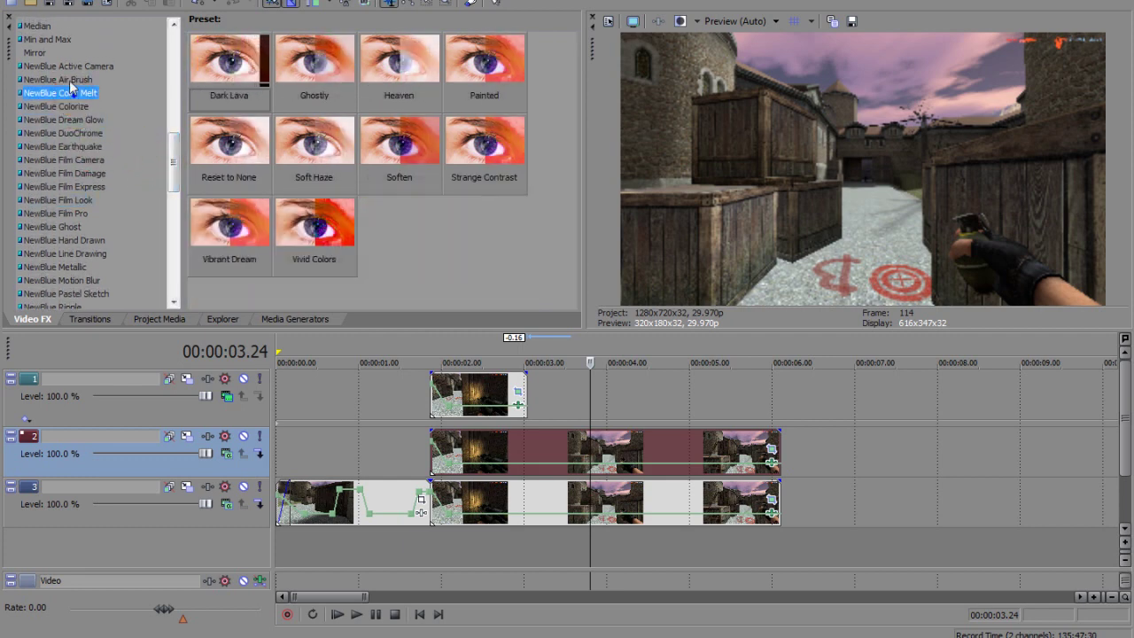
{"action": "left_click", "coordinate": [76, 66]}
{"action": "mouse_move", "coordinate": [441, 147]}
{"action": "left_mouse_down"}
{"action": "mouse_move", "coordinate": [557, 155]}
{"action": "mouse_move", "coordinate": [597, 216]}
{"action": "mouse_move", "coordinate": [600, 254]}
{"action": "left_mouse_up"}
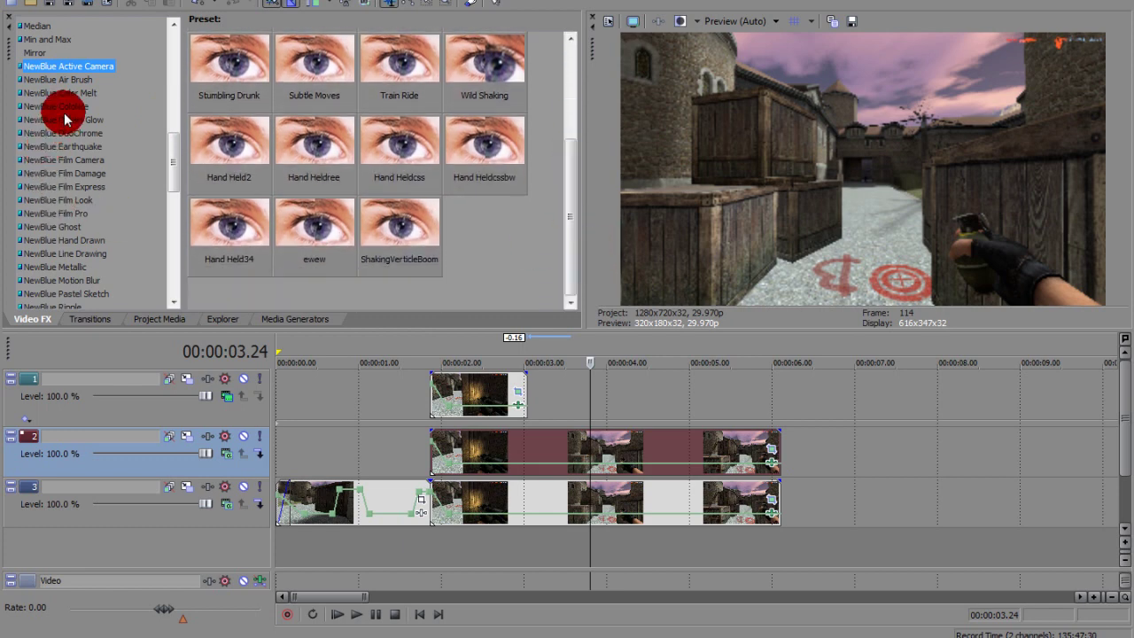
- Apply the ShakingVerticleBoom Active Camera preset to the track 3 kill clip
{"action": "left_click_drag", "start_coordinate": [58, 108], "coordinate": [196, 130]}
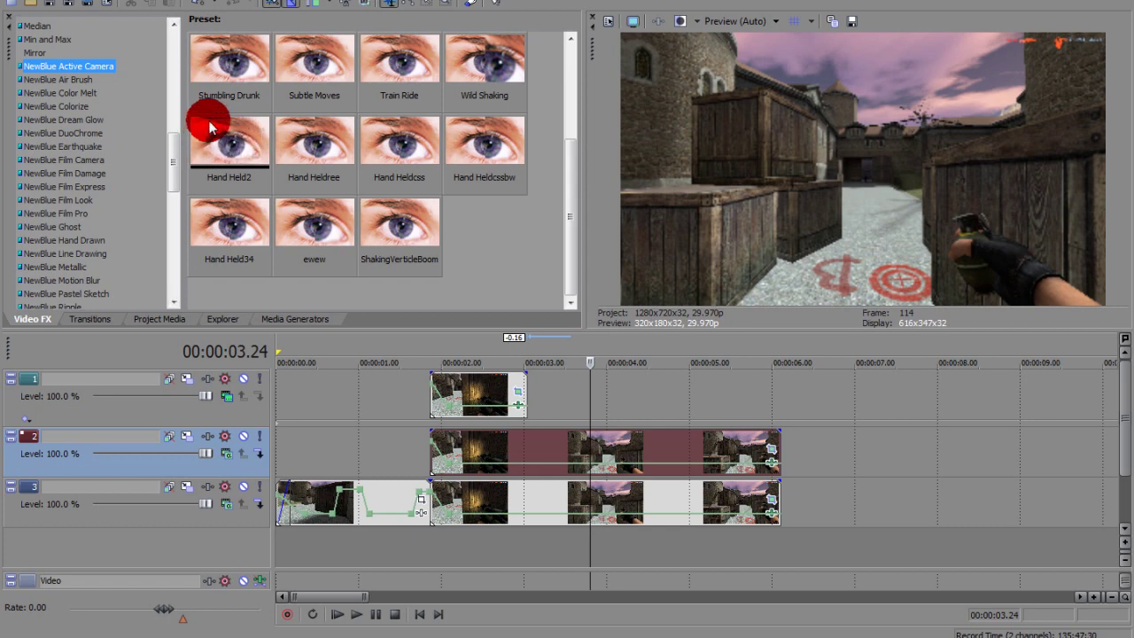
{"action": "mouse_move", "coordinate": [210, 129]}
{"action": "left_mouse_down"}
{"action": "mouse_move", "coordinate": [434, 233]}
{"action": "mouse_move", "coordinate": [552, 481]}
{"action": "left_mouse_up"}
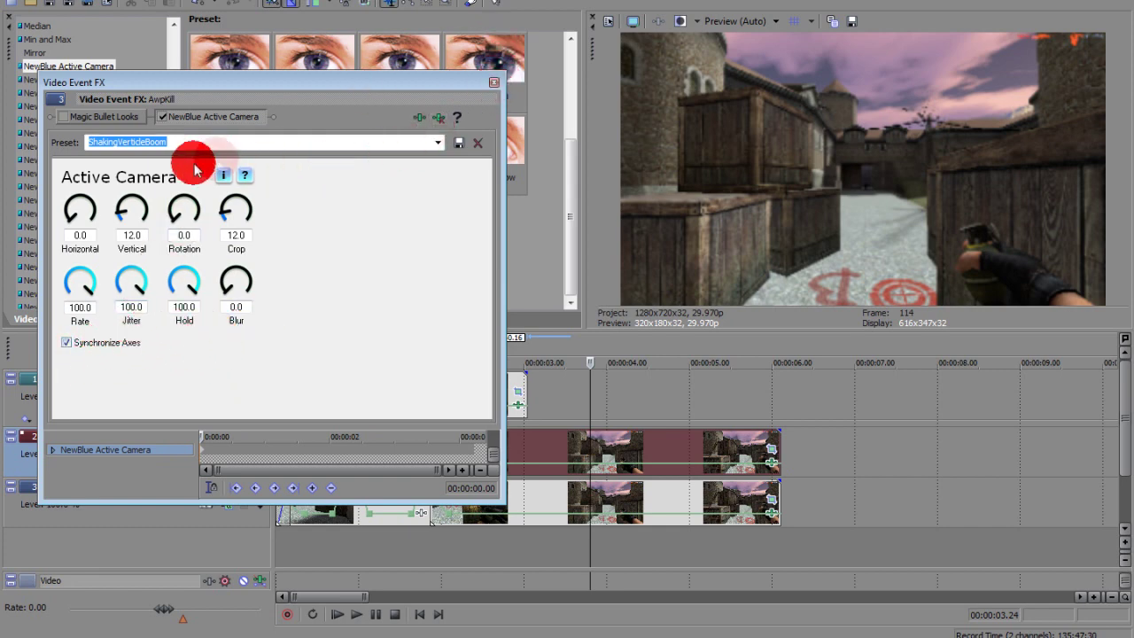
{"action": "left_click", "coordinate": [460, 152]}
{"action": "left_click", "coordinate": [494, 82]}
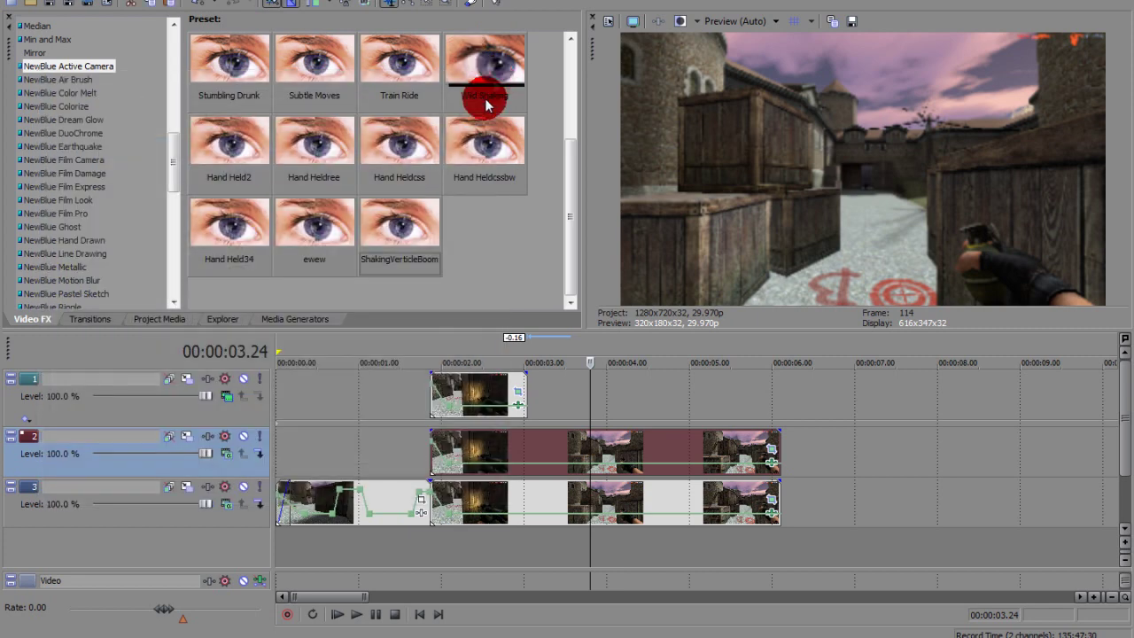
- Apply ShakingVerticleBoom to the track 2 clip too and play the edit from the kill start
{"action": "left_click_drag", "start_coordinate": [511, 463], "coordinate": [501, 438]}
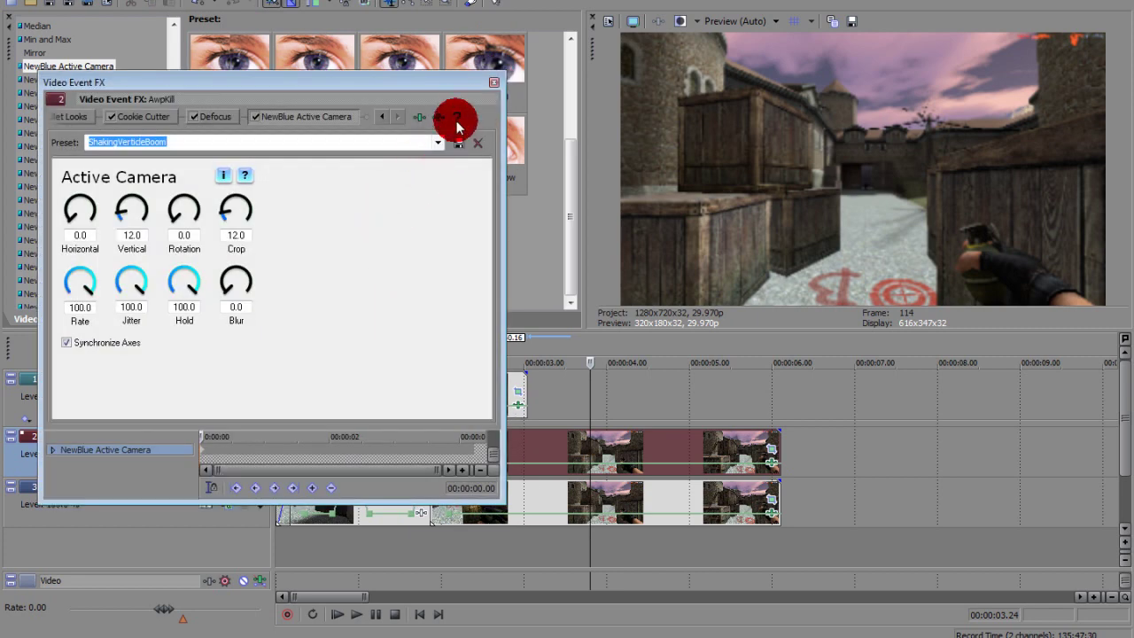
{"action": "left_click", "coordinate": [495, 85]}
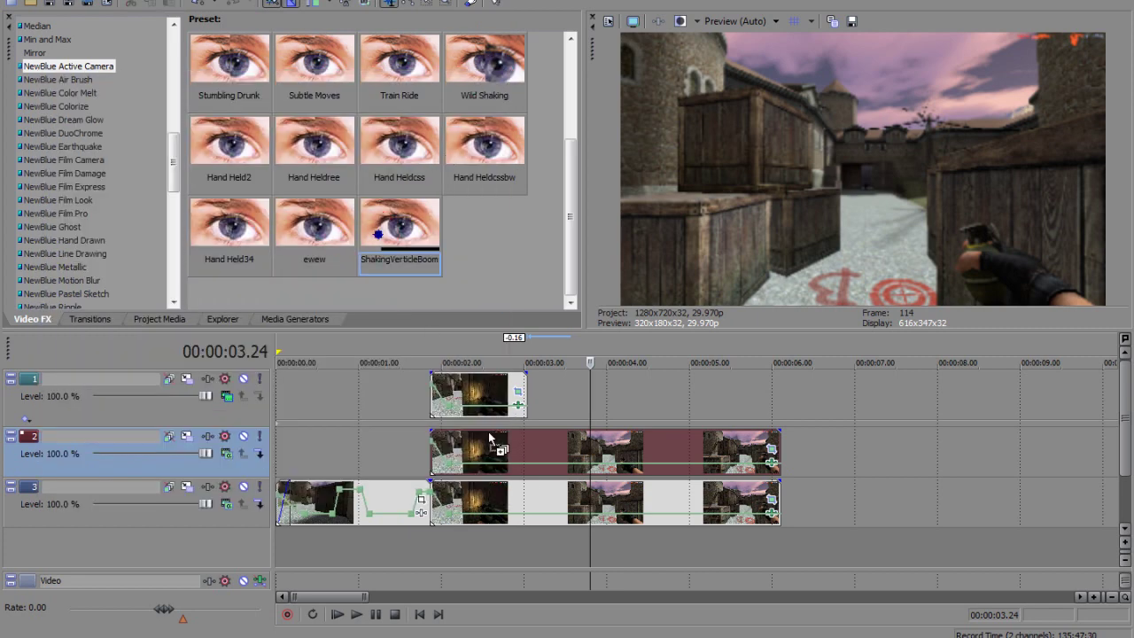
{"action": "left_click_drag", "start_coordinate": [488, 432], "coordinate": [487, 432]}
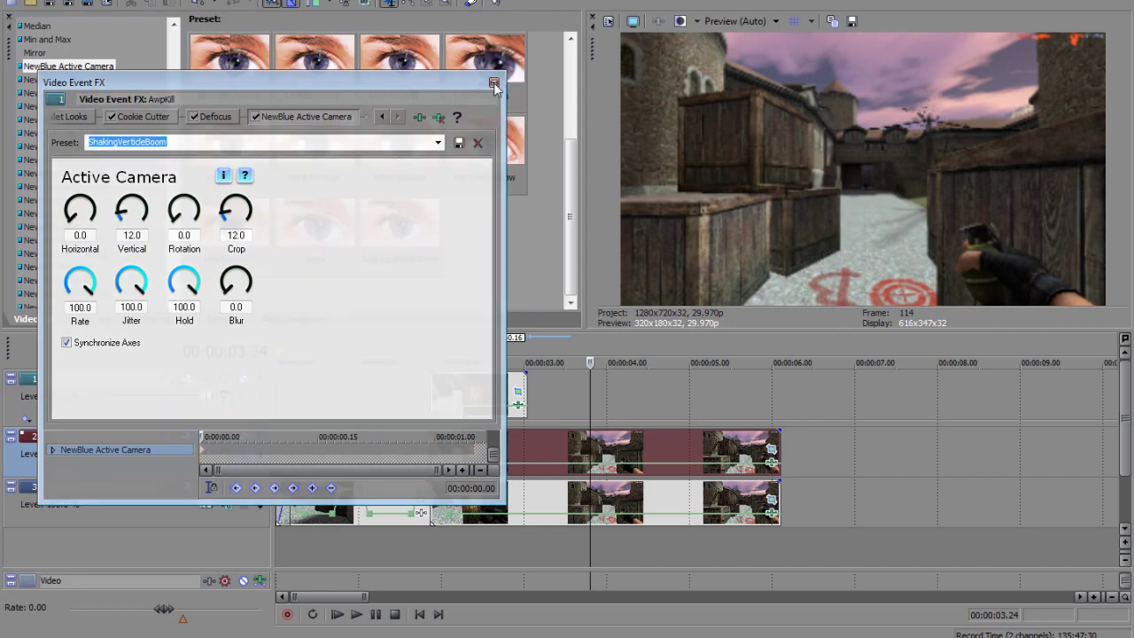
{"action": "left_click", "coordinate": [493, 82]}
{"action": "left_click", "coordinate": [406, 380]}
{"action": "left_click", "coordinate": [356, 614]}
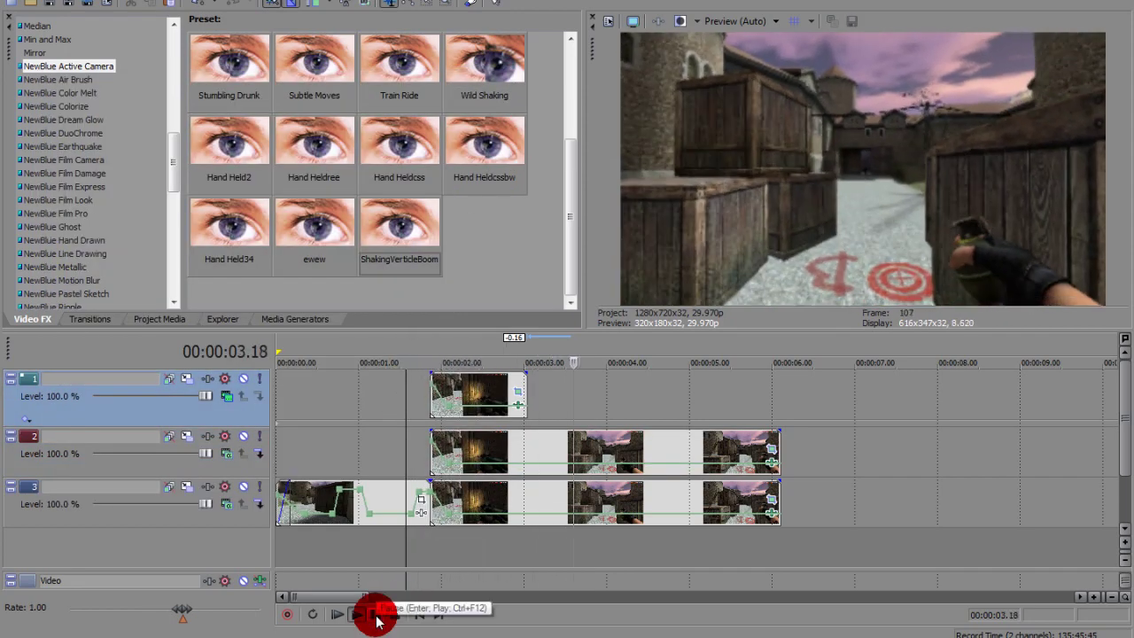
- Re-enable the Magic Bullet Looks grade in the track 3 kill clip's effect chain
{"action": "left_click", "coordinate": [377, 619]}
{"action": "left_click", "coordinate": [376, 619]}
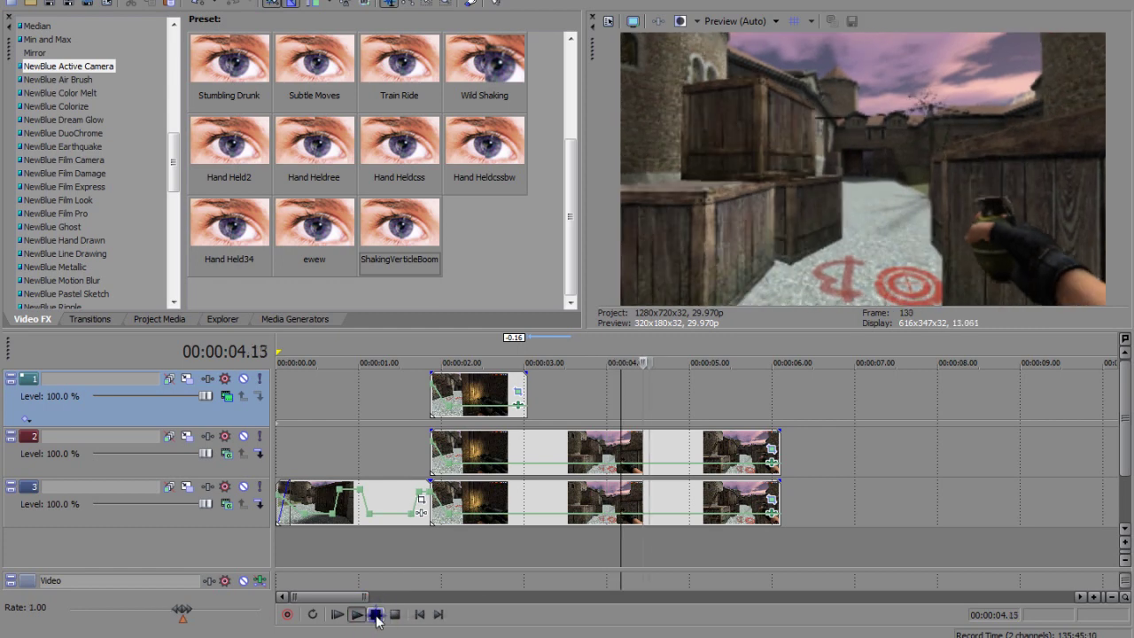
{"action": "left_click", "coordinate": [374, 615]}
{"action": "left_click", "coordinate": [427, 401]}
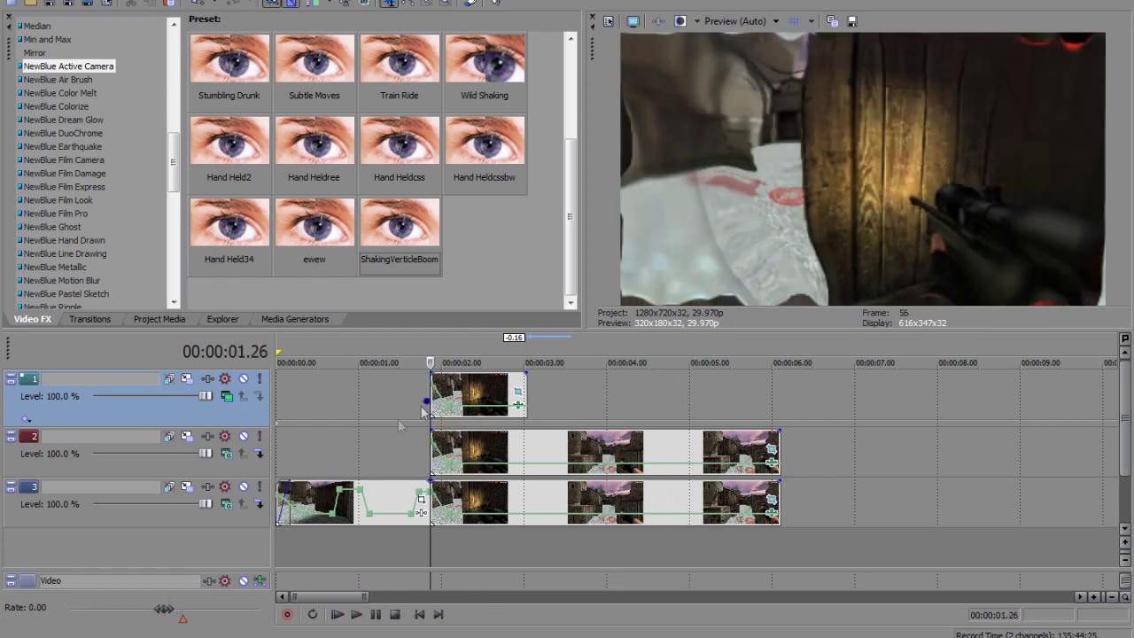
{"action": "mouse_move", "coordinate": [405, 452]}
{"action": "left_mouse_down"}
{"action": "mouse_move", "coordinate": [734, 476]}
{"action": "mouse_move", "coordinate": [756, 519]}
{"action": "left_mouse_up"}
{"action": "left_click", "coordinate": [769, 512]}
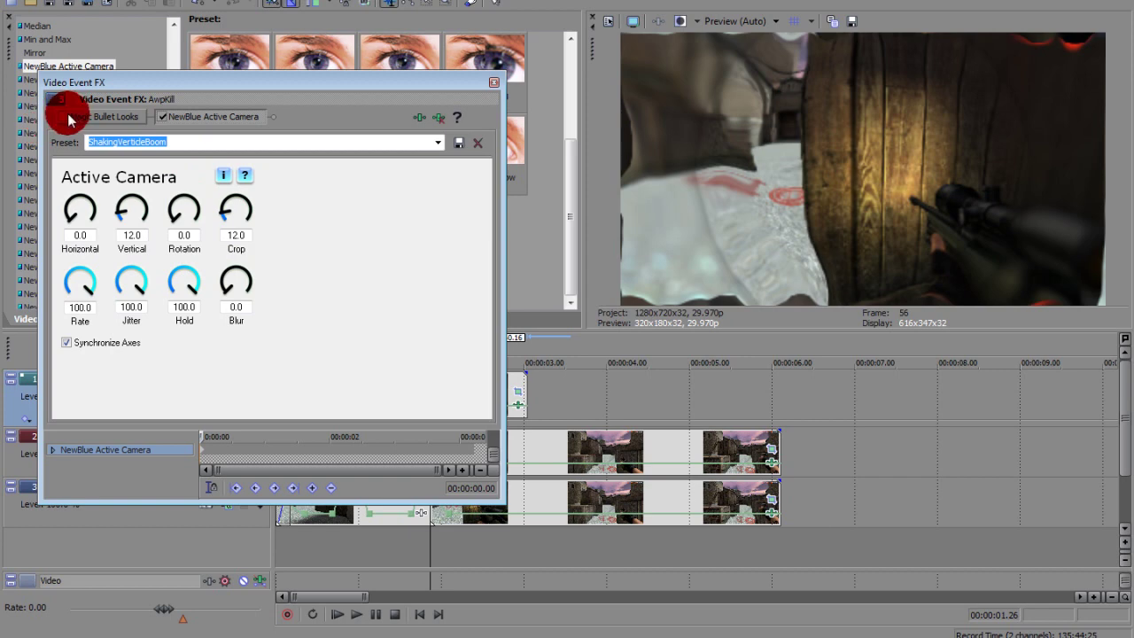
{"action": "left_click", "coordinate": [499, 110]}
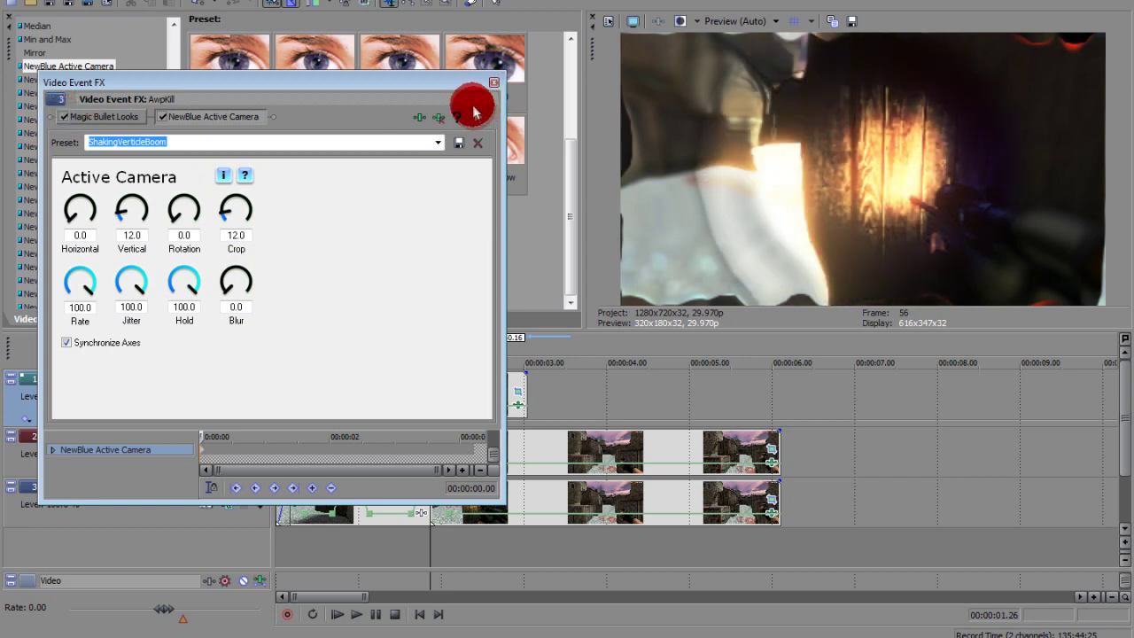
{"action": "left_click", "coordinate": [494, 86]}
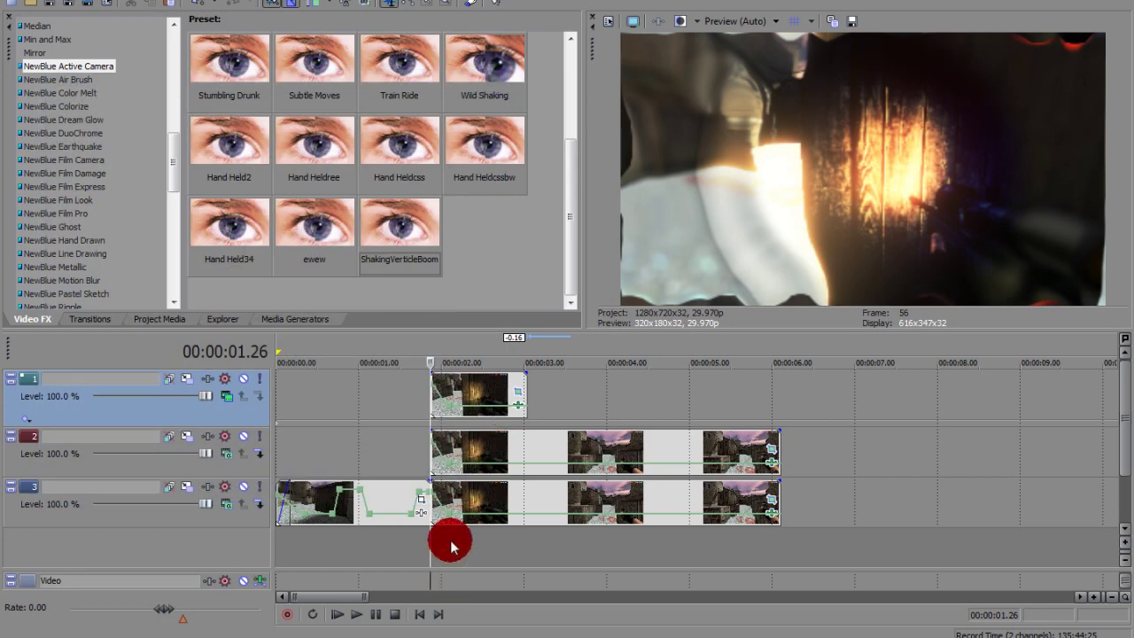
- Review the graded edit and place the playhead at 2.08 seconds on the track 3 clip
{"action": "left_click", "coordinate": [374, 613]}
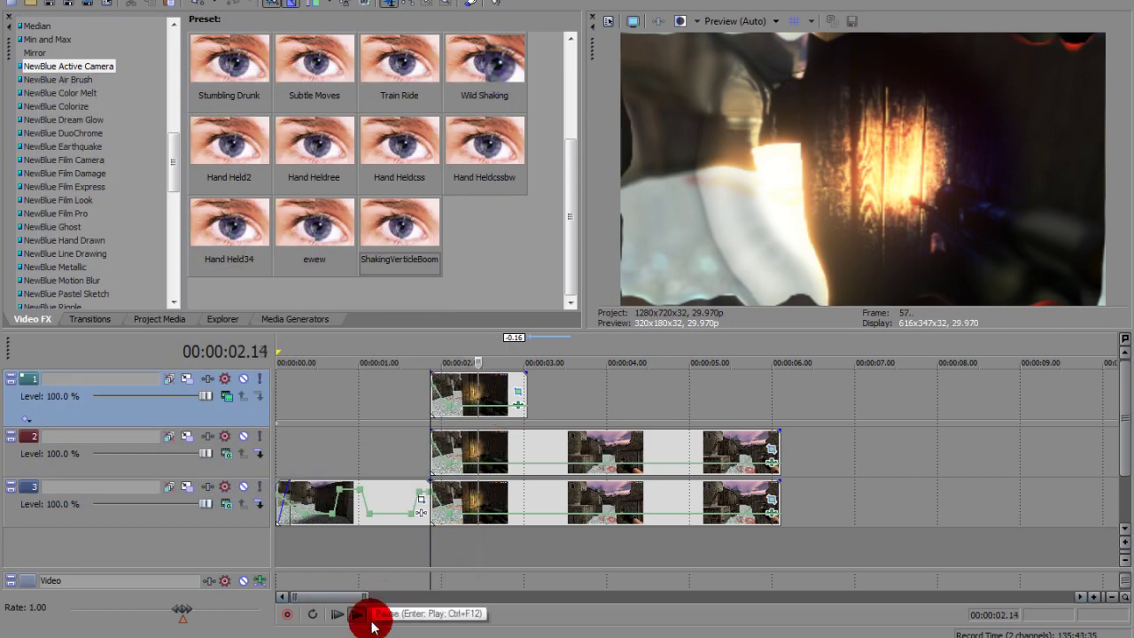
{"action": "left_click", "coordinate": [374, 620]}
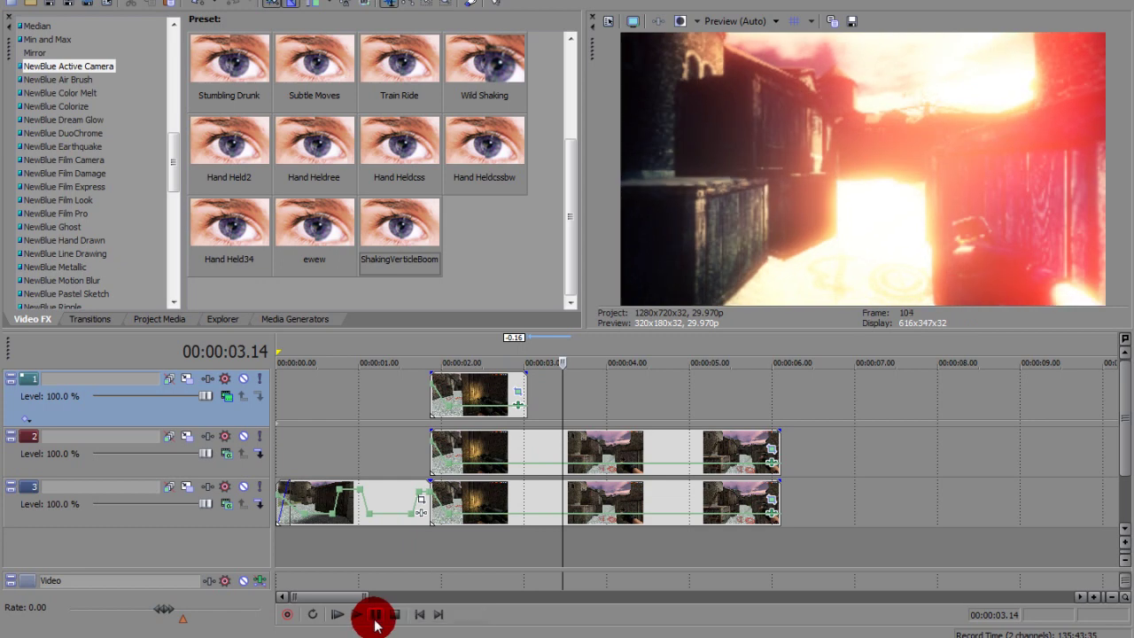
{"action": "left_click", "coordinate": [459, 523]}
{"action": "left_click", "coordinate": [438, 544]}
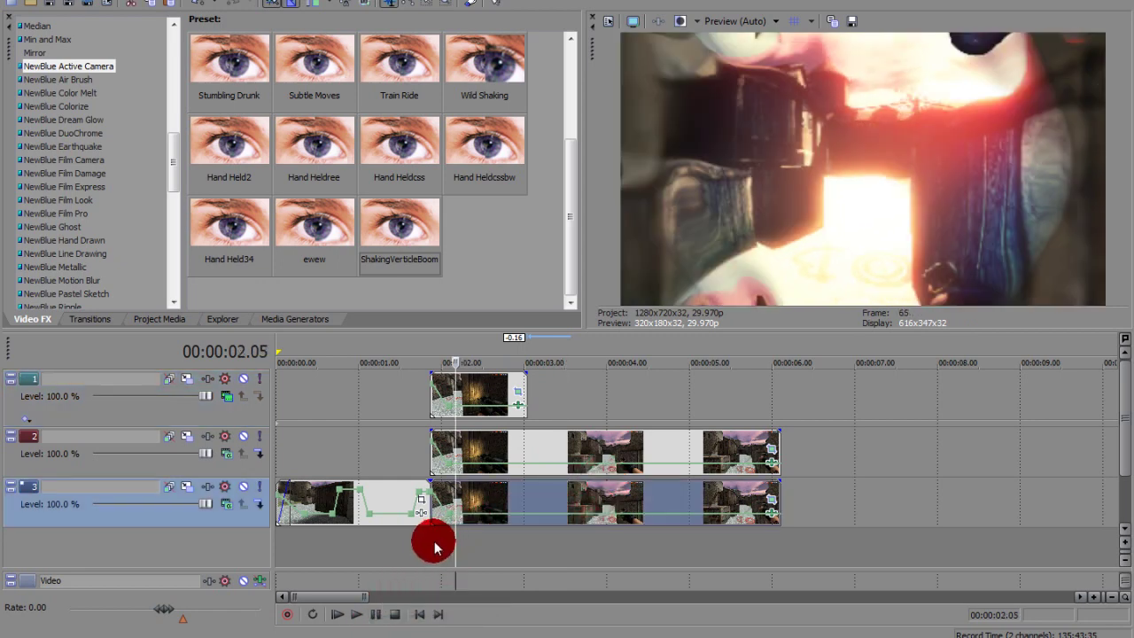
{"action": "left_click", "coordinate": [452, 550]}
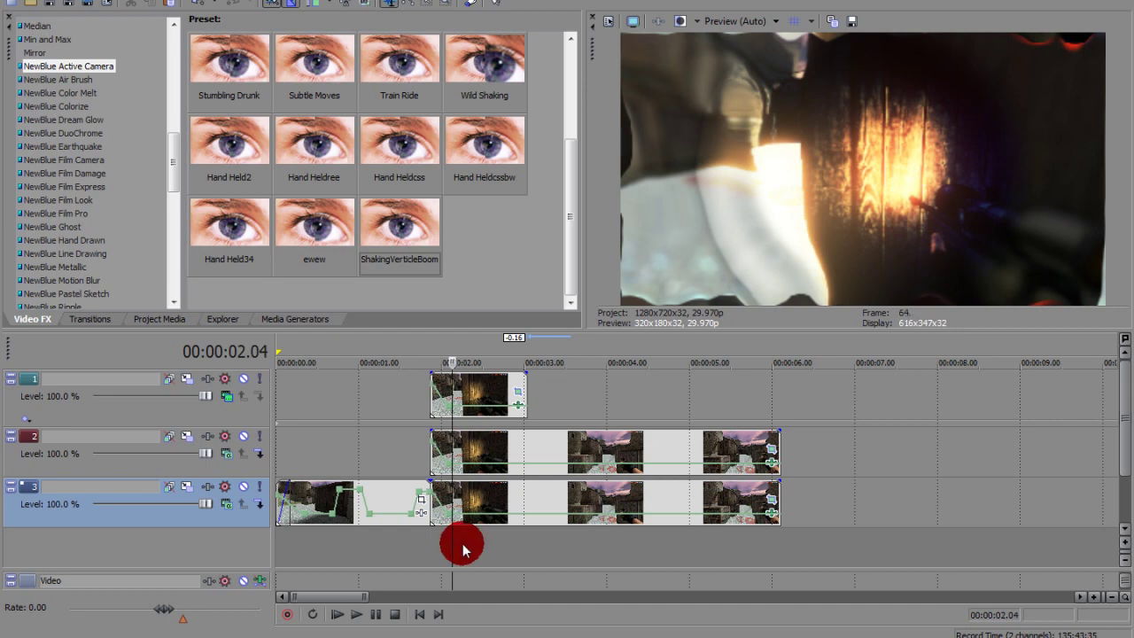
{"action": "left_click", "coordinate": [464, 540]}
- Check the clip's pan/crop and effect chain, then insert a new empty video track at the top
{"action": "left_click", "coordinate": [773, 510]}
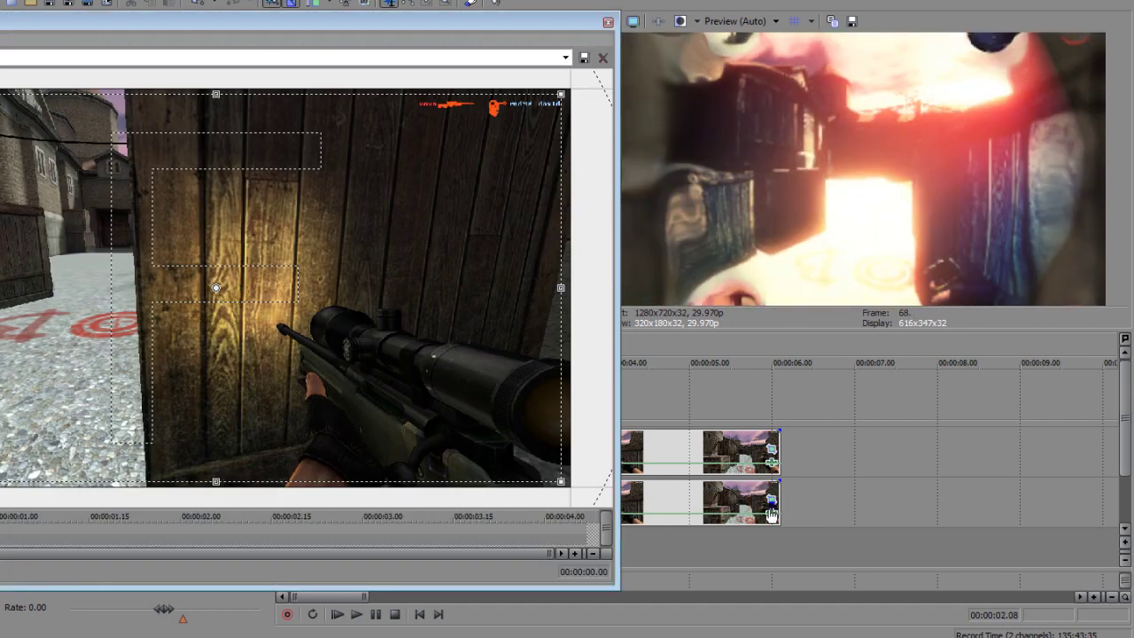
{"action": "left_click", "coordinate": [67, 120]}
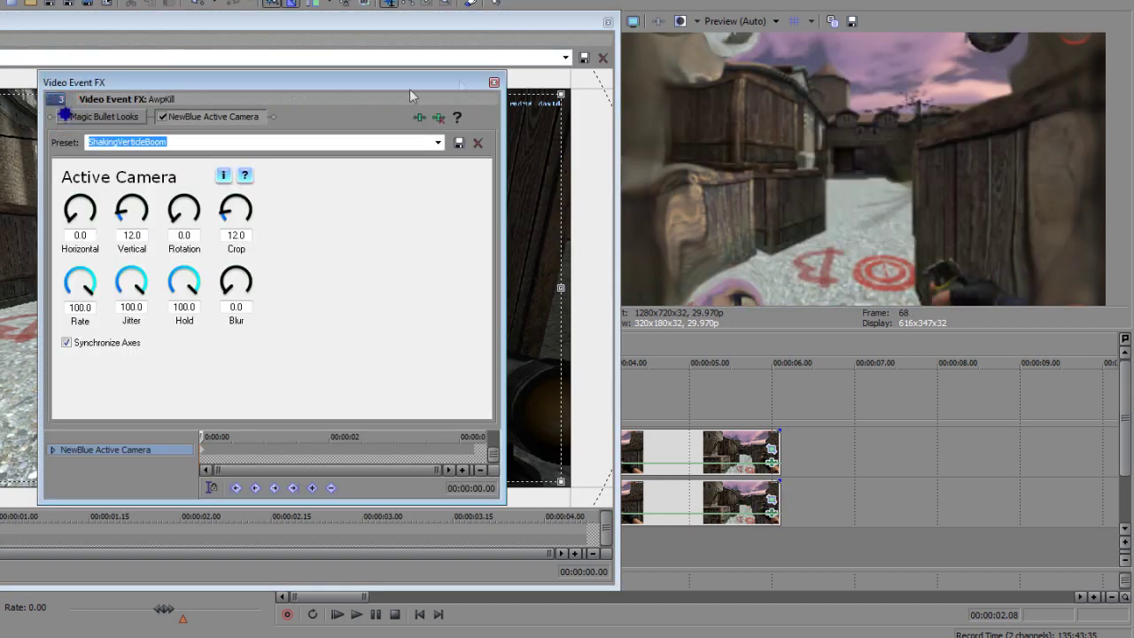
{"action": "left_click", "coordinate": [494, 85]}
{"action": "left_click", "coordinate": [608, 21]}
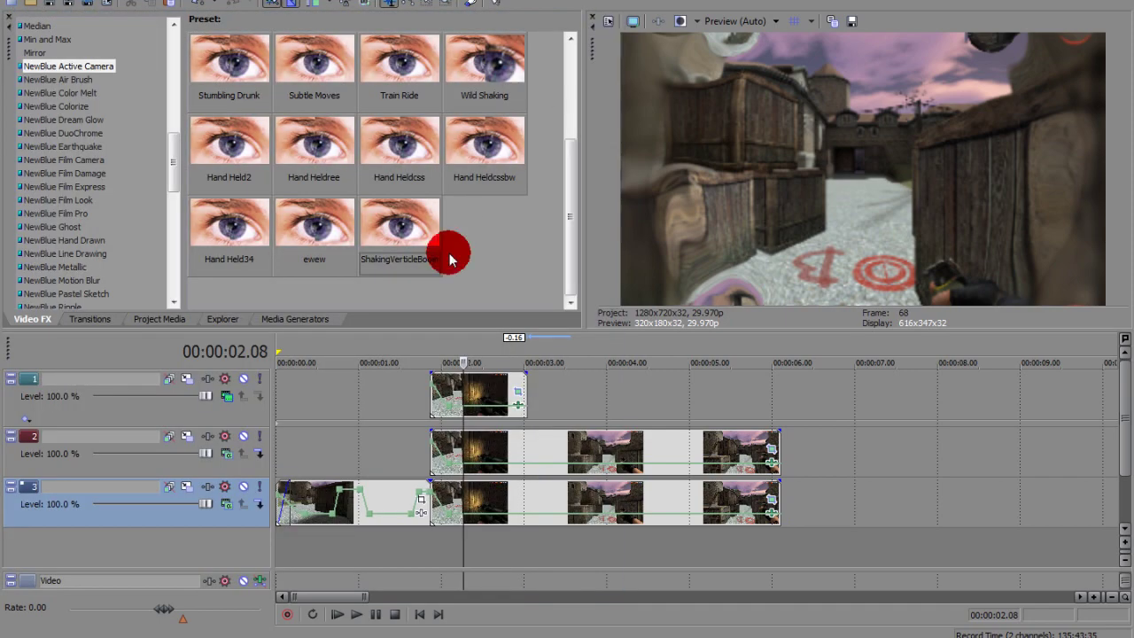
{"action": "key", "text": "ctrl+shift+q"}
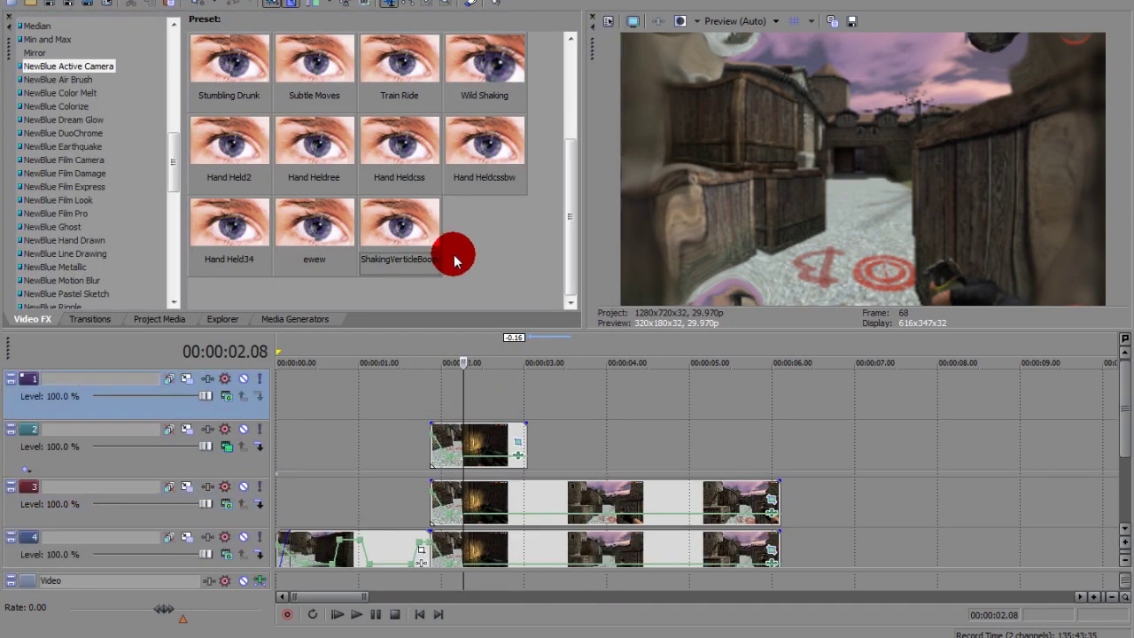
- Set the new top track's compositing mode to Add
{"action": "left_click", "coordinate": [403, 387]}
{"action": "left_click", "coordinate": [434, 397]}
{"action": "left_click", "coordinate": [229, 397]}
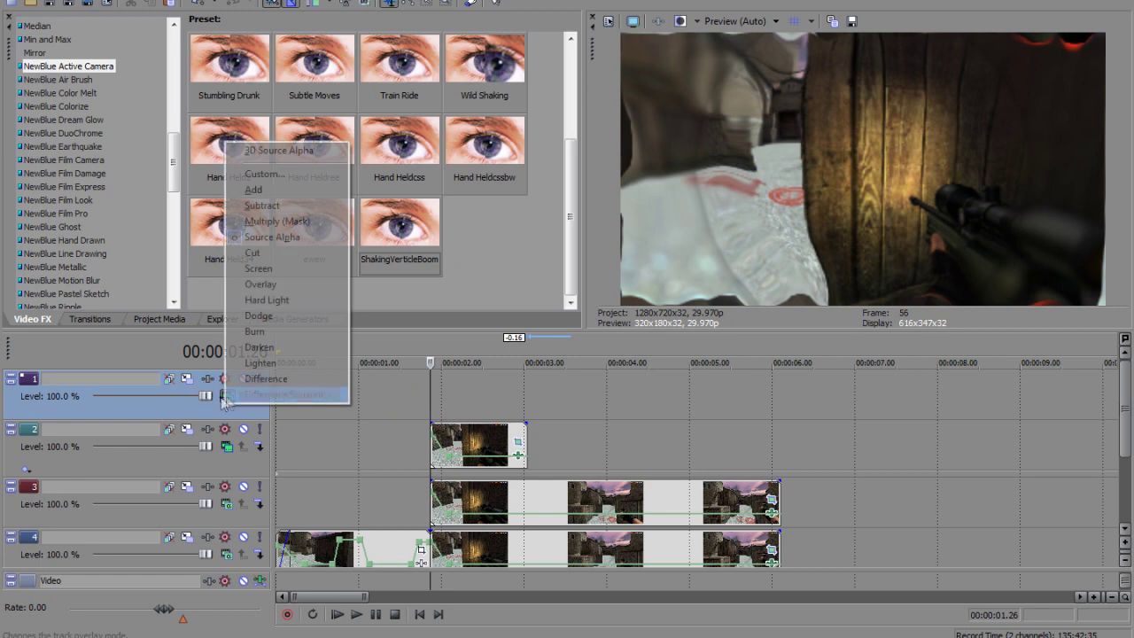
{"action": "left_click", "coordinate": [306, 195]}
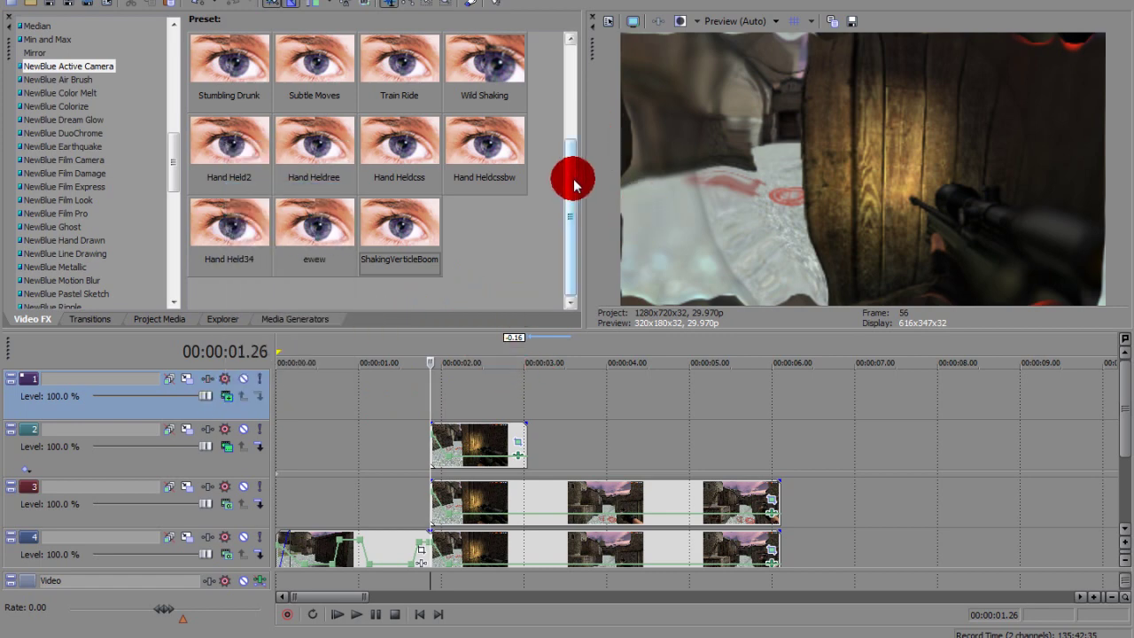
- Browse the Media Generators list to the Solid Color presets
{"action": "left_click_drag", "start_coordinate": [176, 165], "coordinate": [177, 60]}
{"action": "left_click", "coordinate": [282, 320]}
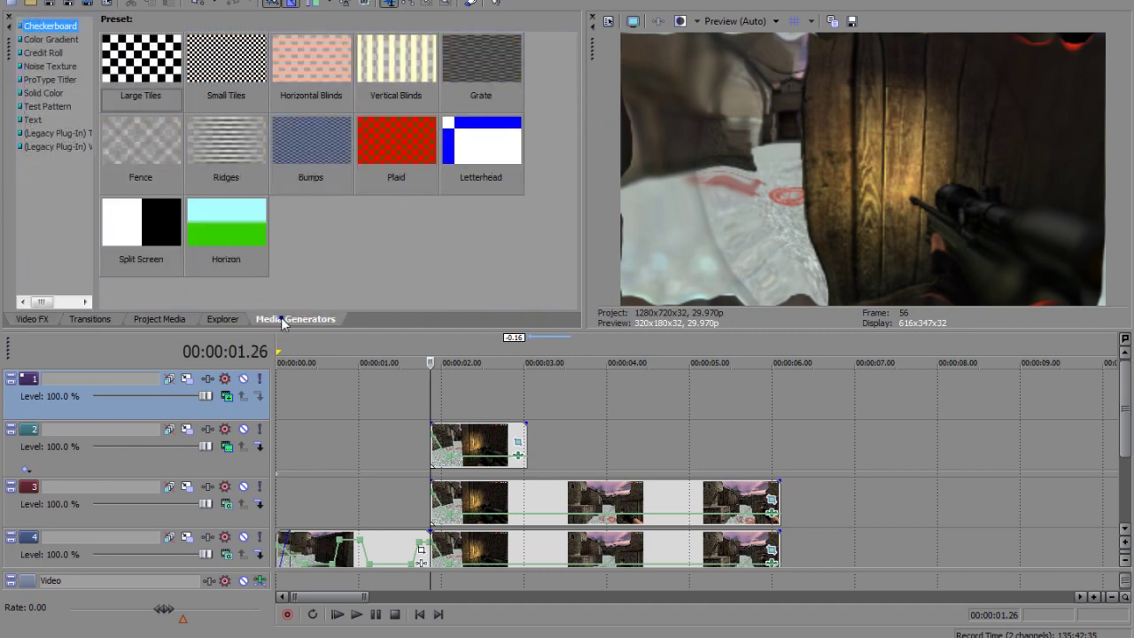
{"action": "left_click", "coordinate": [46, 41]}
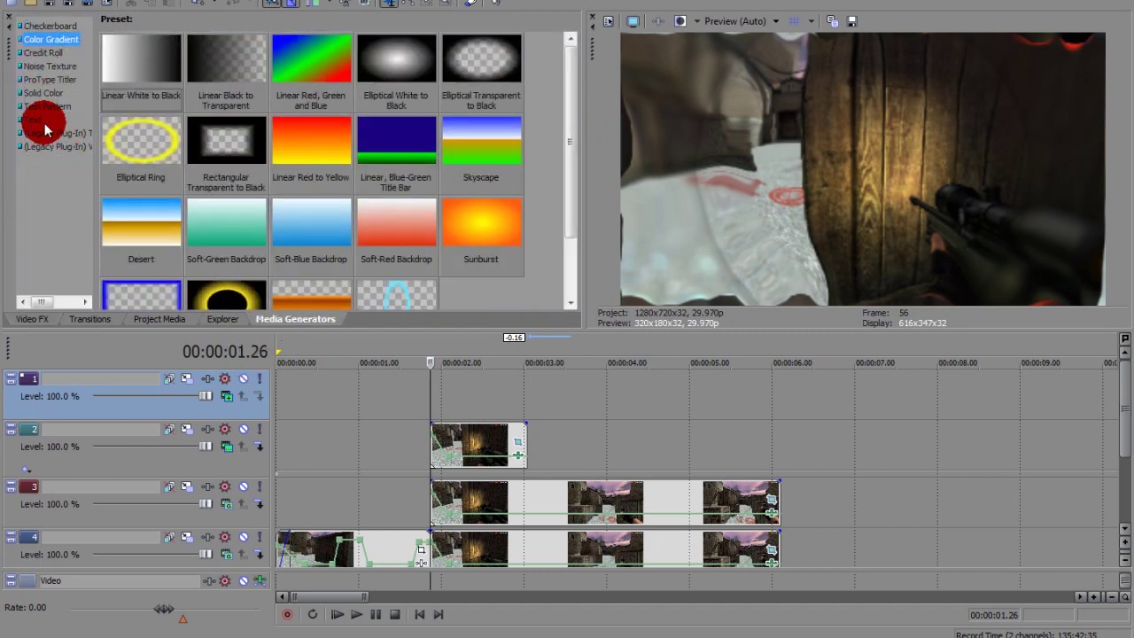
{"action": "left_click", "coordinate": [41, 93]}
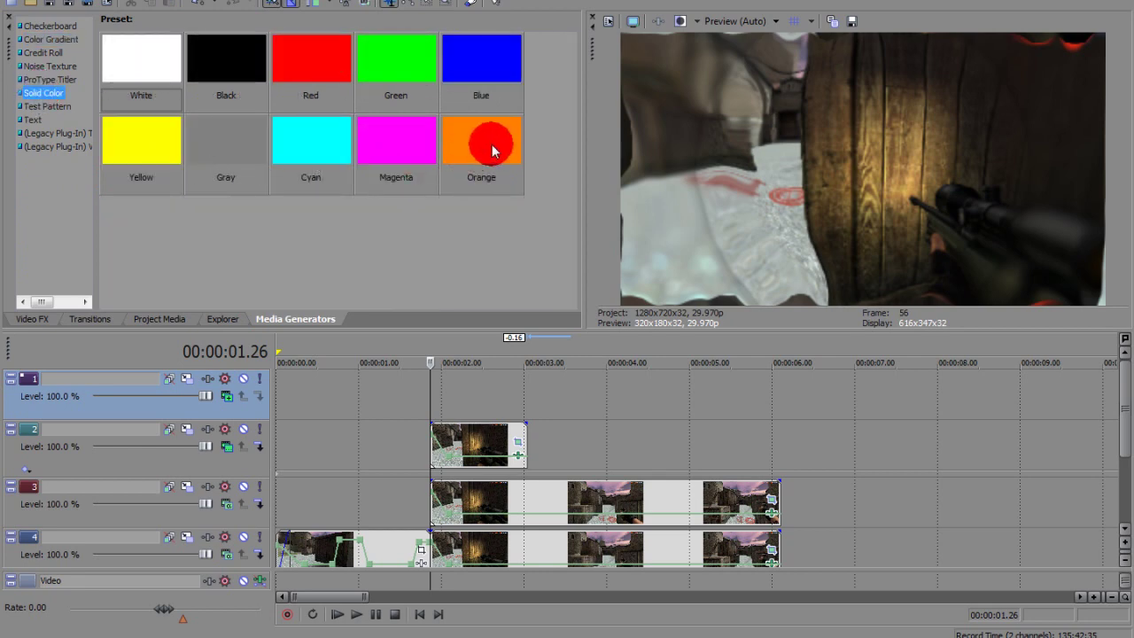
- Place the Orange Solid Color preset on track 1 and lighten it to a pale peach tone
{"action": "mouse_move", "coordinate": [479, 369]}
{"action": "left_mouse_down"}
{"action": "mouse_move", "coordinate": [426, 387]}
{"action": "mouse_move", "coordinate": [437, 387]}
{"action": "left_mouse_up"}
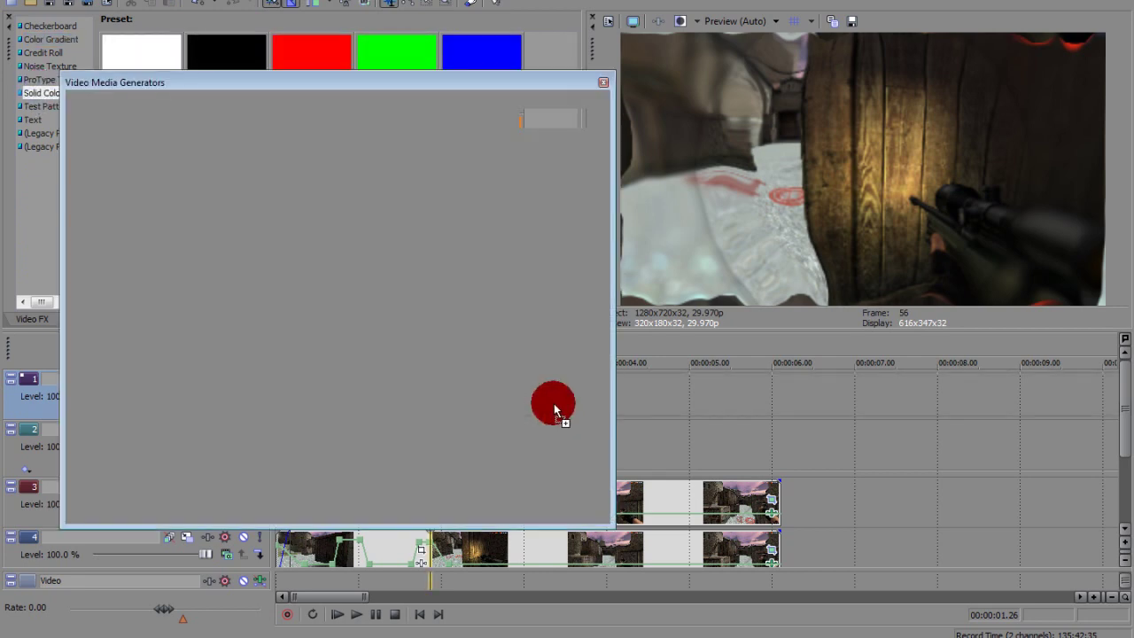
{"action": "left_click", "coordinate": [695, 397]}
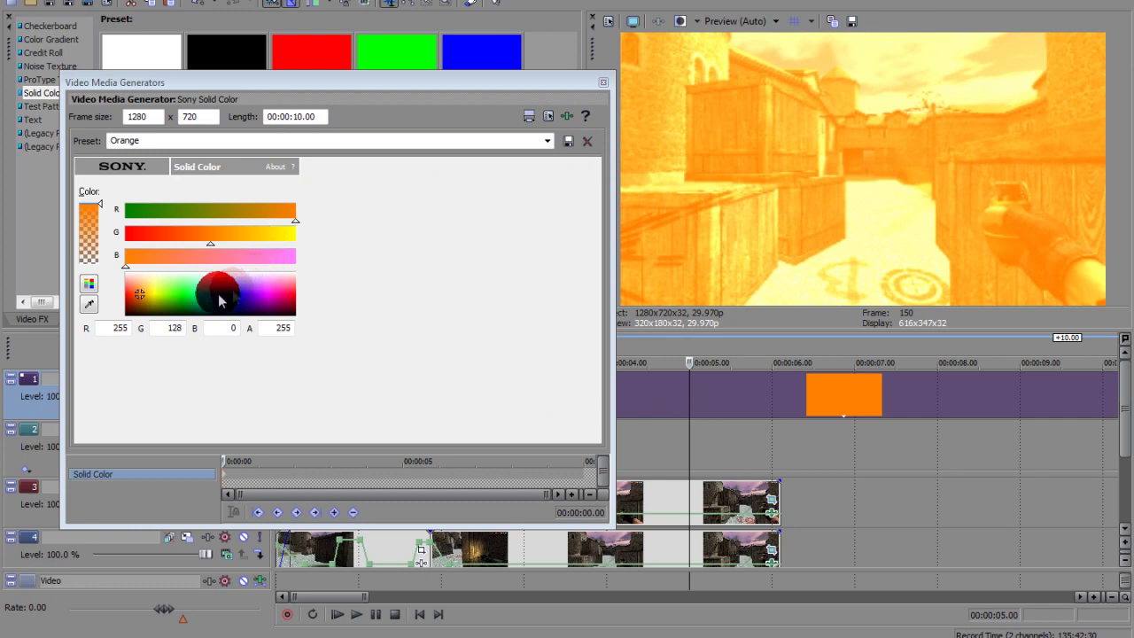
{"action": "left_click_drag", "start_coordinate": [147, 296], "coordinate": [137, 285]}
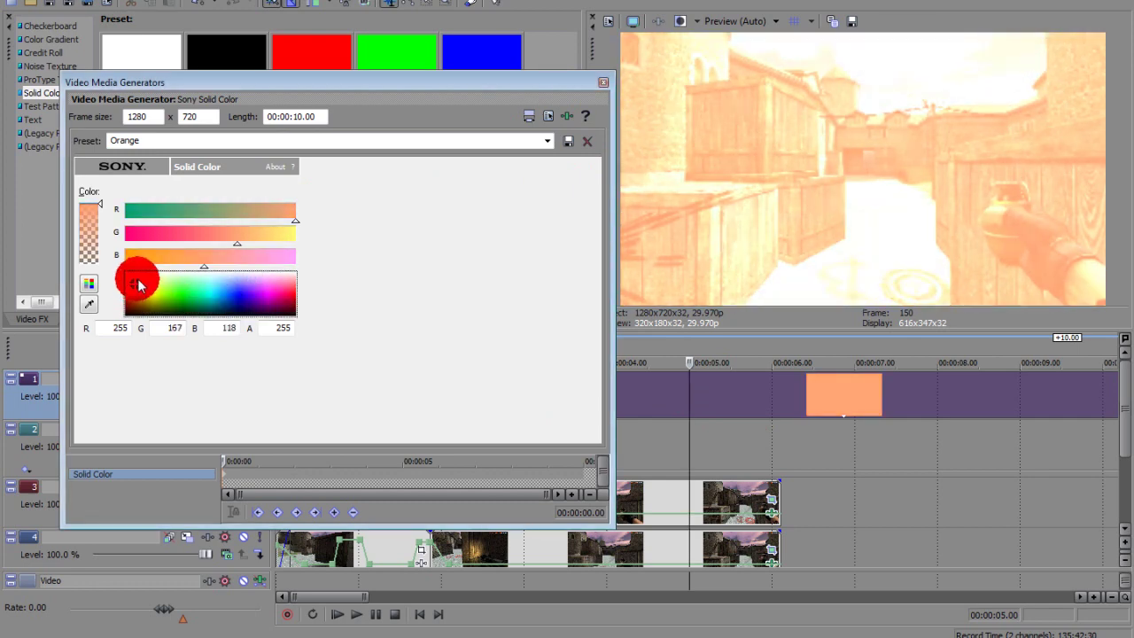
{"action": "left_click", "coordinate": [604, 84]}
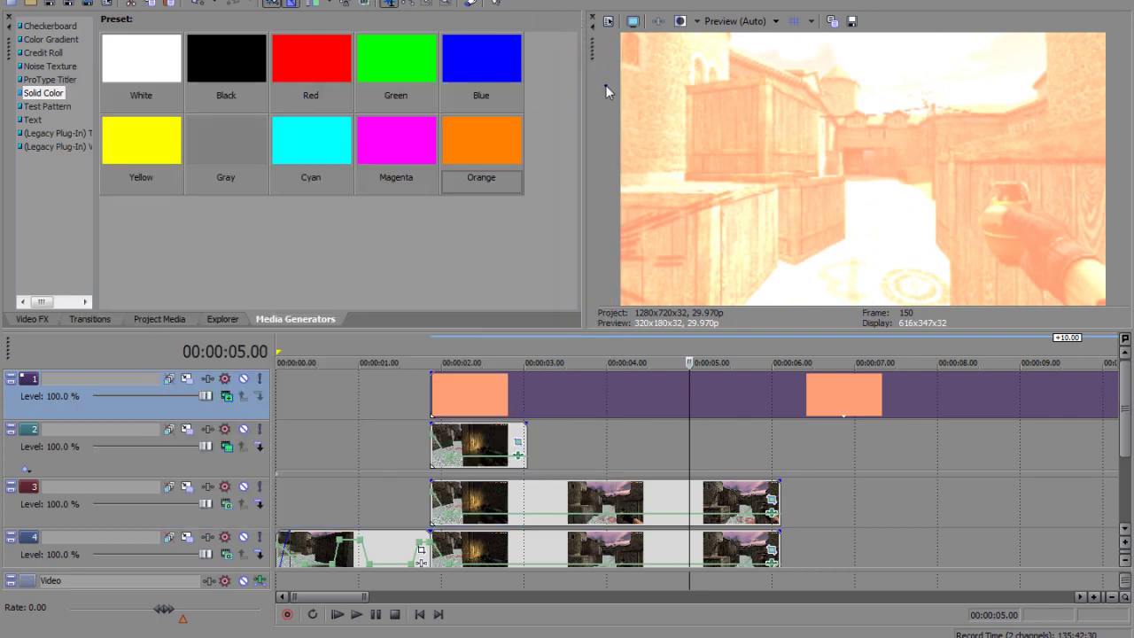
- Paste a copy of the orange clip at 3.04 seconds and trim it to end with the gameplay
{"action": "left_click", "coordinate": [536, 409]}
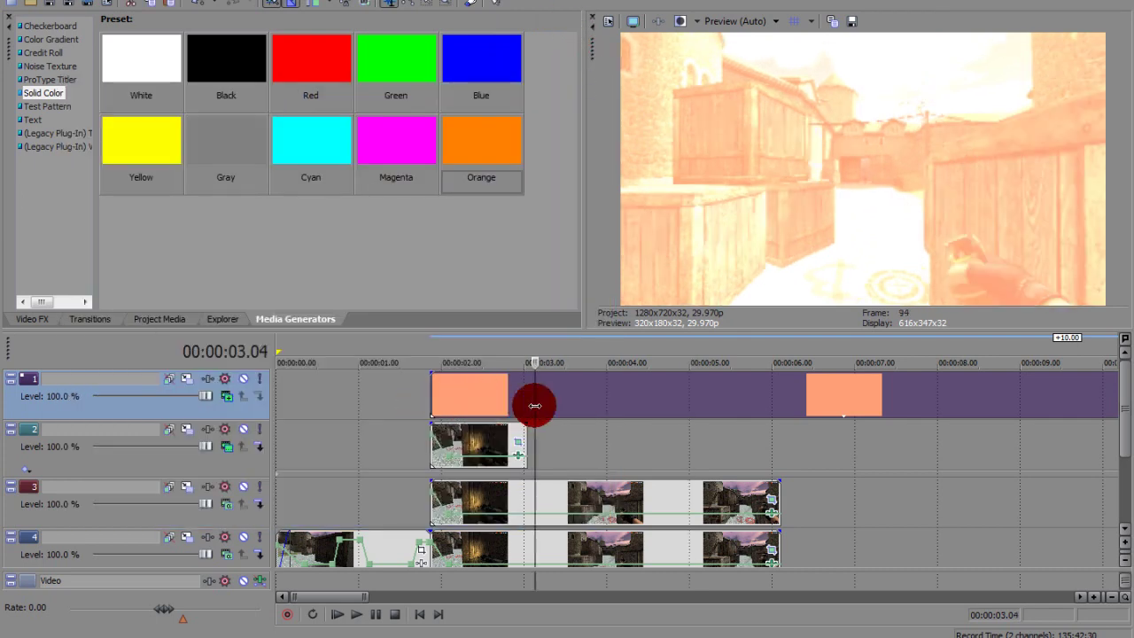
{"action": "key", "text": "ctrl+v"}
{"action": "left_click", "coordinate": [556, 406]}
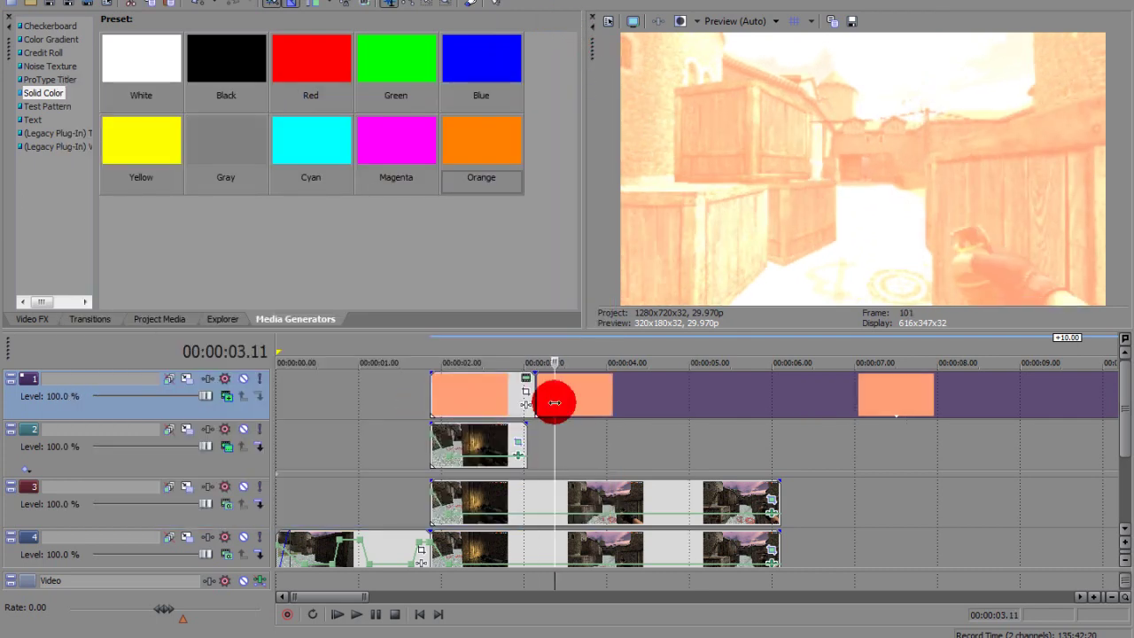
{"action": "left_click_drag", "start_coordinate": [555, 403], "coordinate": [783, 401]}
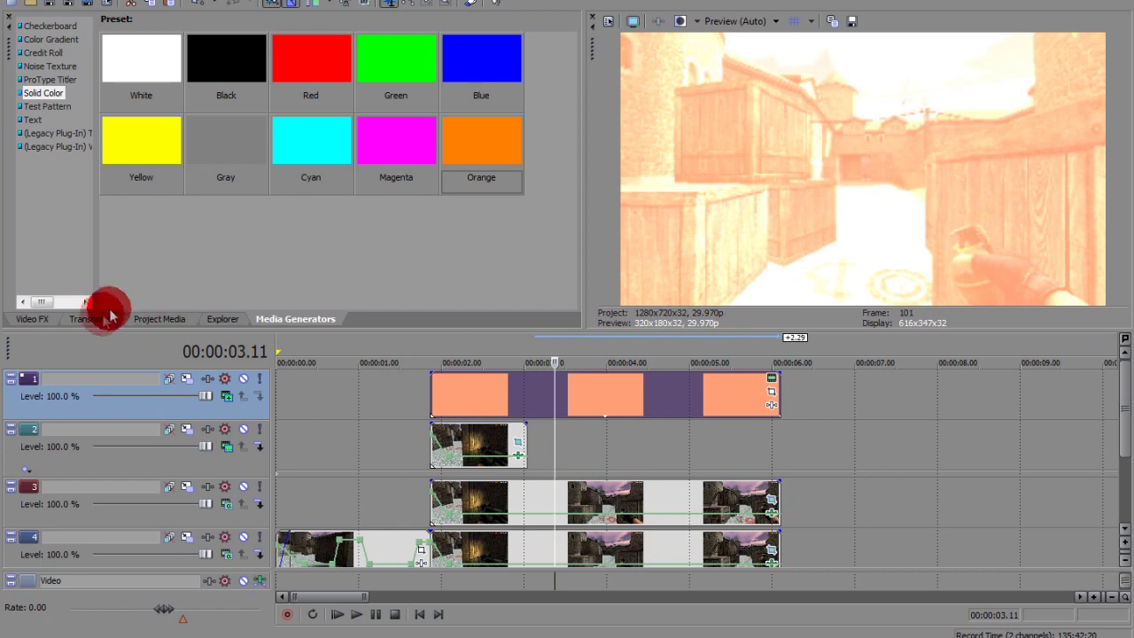
{"action": "left_click", "coordinate": [32, 319]}
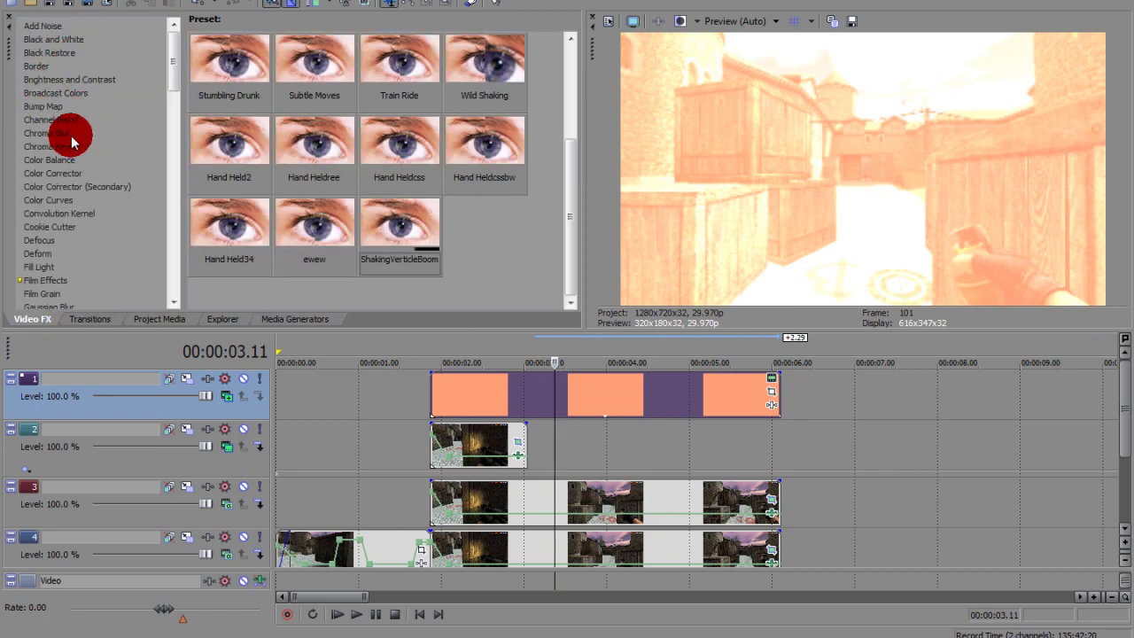
- Apply the Cookie Cutter 'Circle, Center' preset to the first orange Solid Color event
{"action": "left_click", "coordinate": [54, 227]}
{"action": "left_click", "coordinate": [570, 172]}
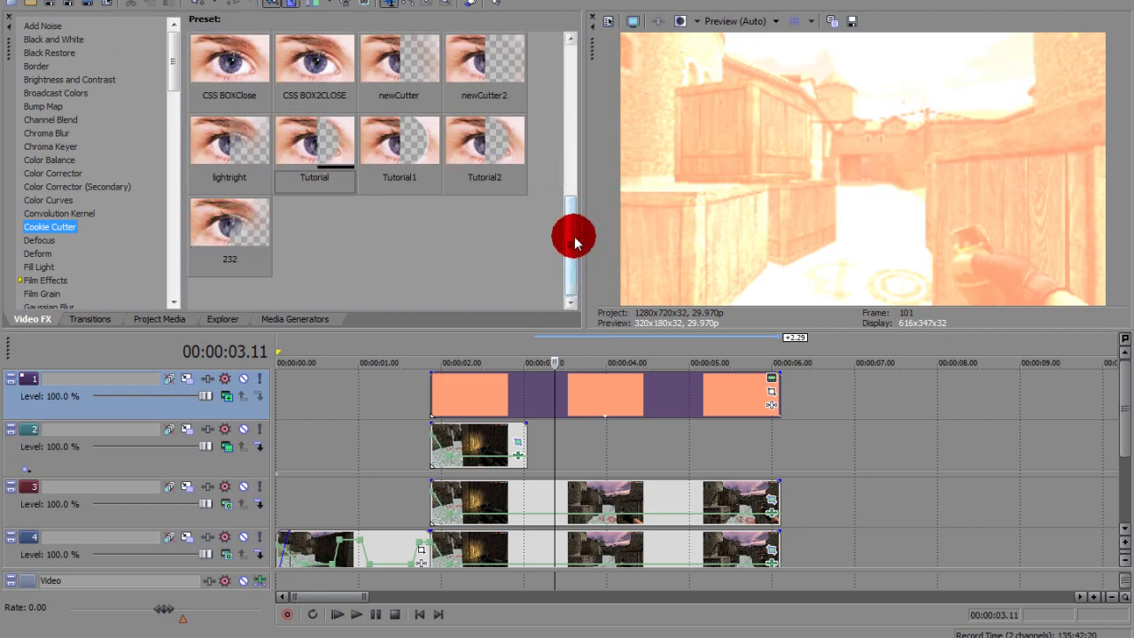
{"action": "left_click_drag", "start_coordinate": [575, 242], "coordinate": [564, 61]}
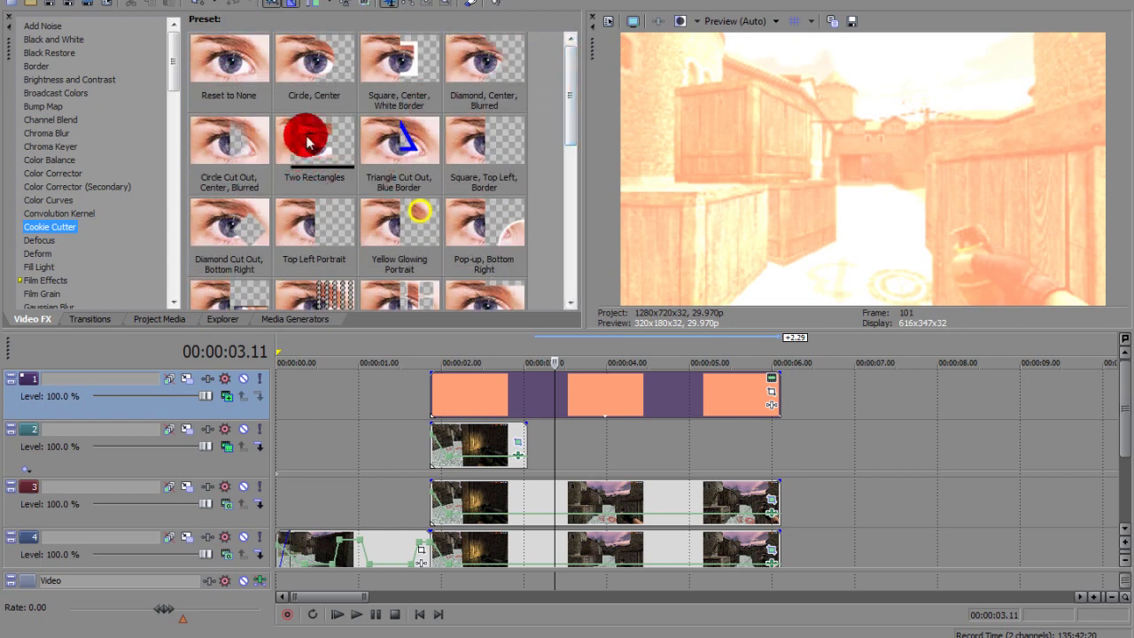
{"action": "left_click_drag", "start_coordinate": [354, 182], "coordinate": [473, 386]}
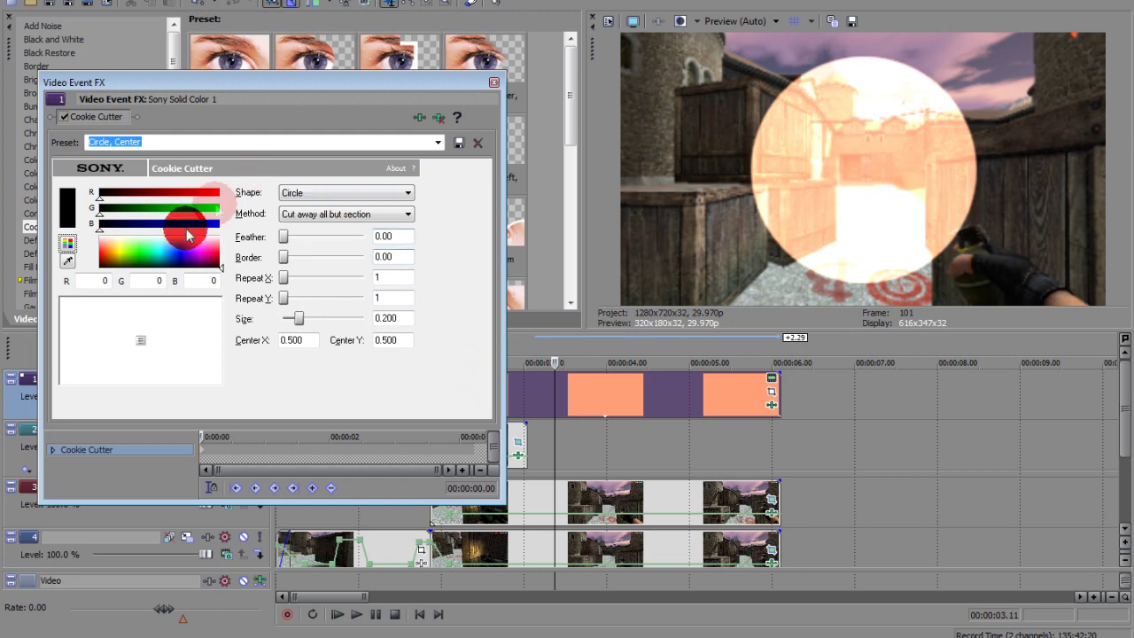
- Move the circle mask to the top of the frame, with Feather 1.50 and Size 0.490
{"action": "left_click_drag", "start_coordinate": [142, 343], "coordinate": [149, 300]}
{"action": "left_click_drag", "start_coordinate": [296, 241], "coordinate": [334, 244]}
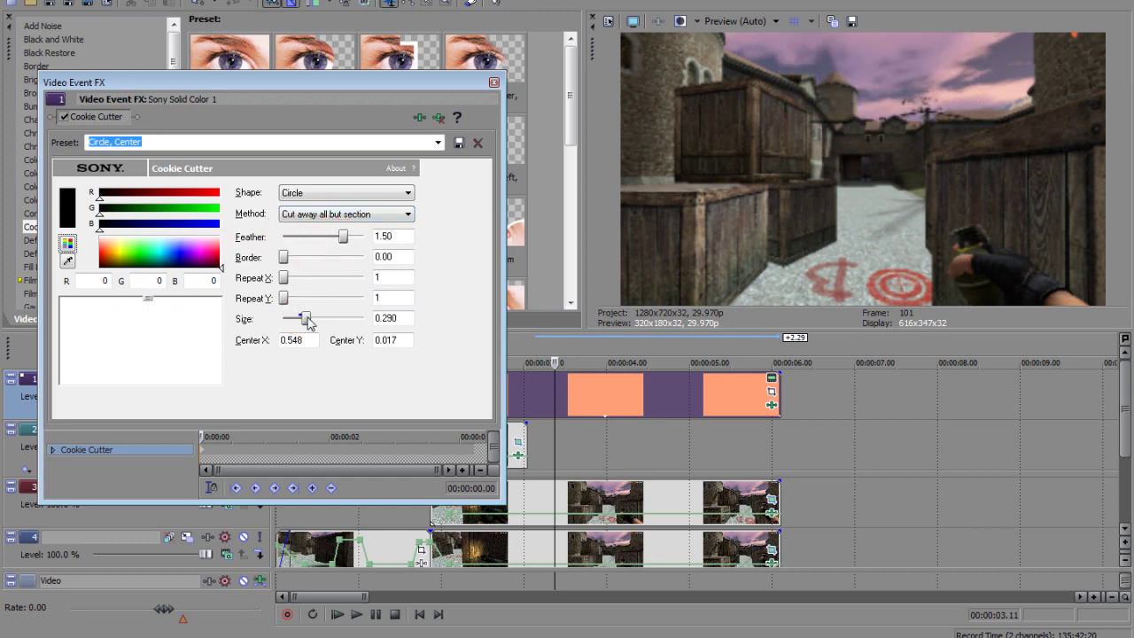
{"action": "left_click_drag", "start_coordinate": [306, 321], "coordinate": [326, 330]}
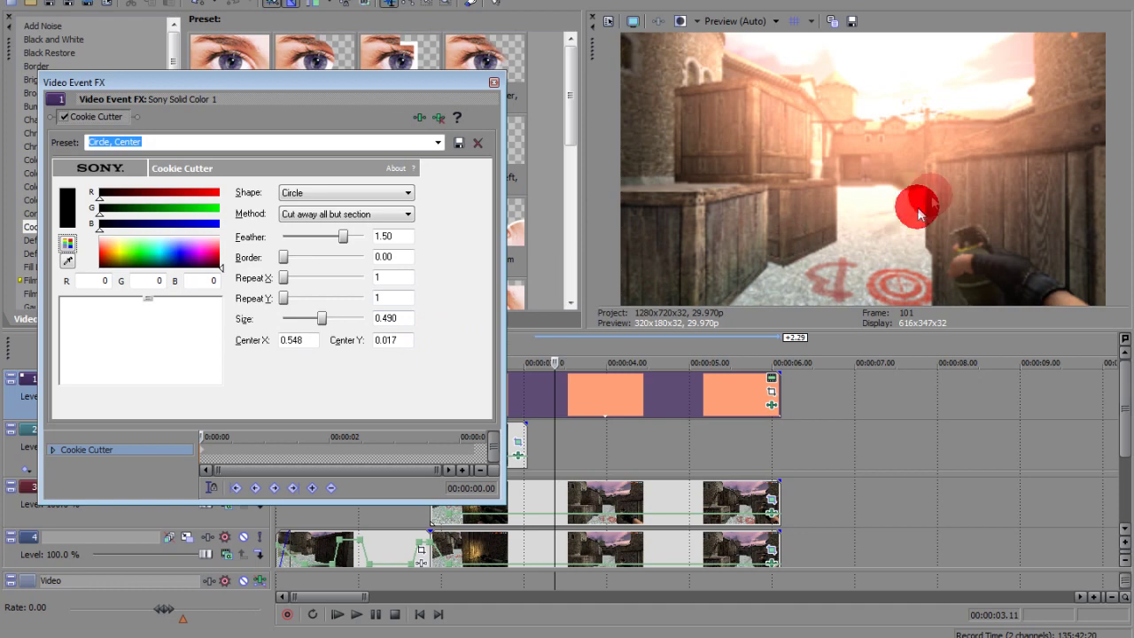
{"action": "left_click", "coordinate": [494, 82]}
- Apply the Tutorial Cookie Cutter preset to the orange clip with Method 'Cut away all but section'
{"action": "left_click_drag", "start_coordinate": [572, 112], "coordinate": [547, 263]}
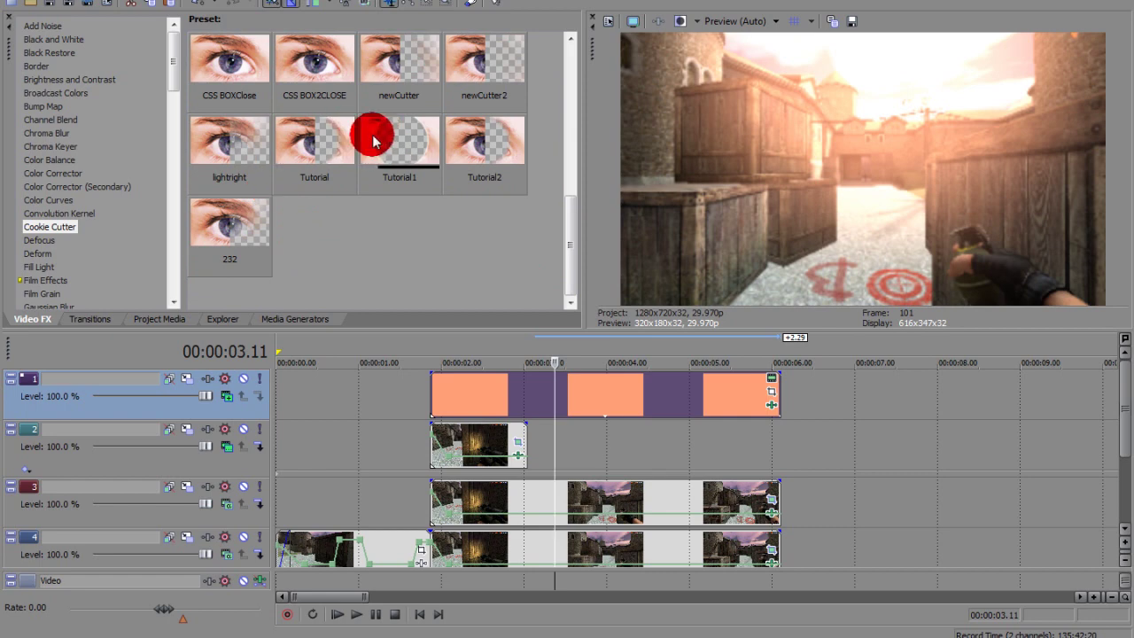
{"action": "left_click_drag", "start_coordinate": [313, 139], "coordinate": [510, 379]}
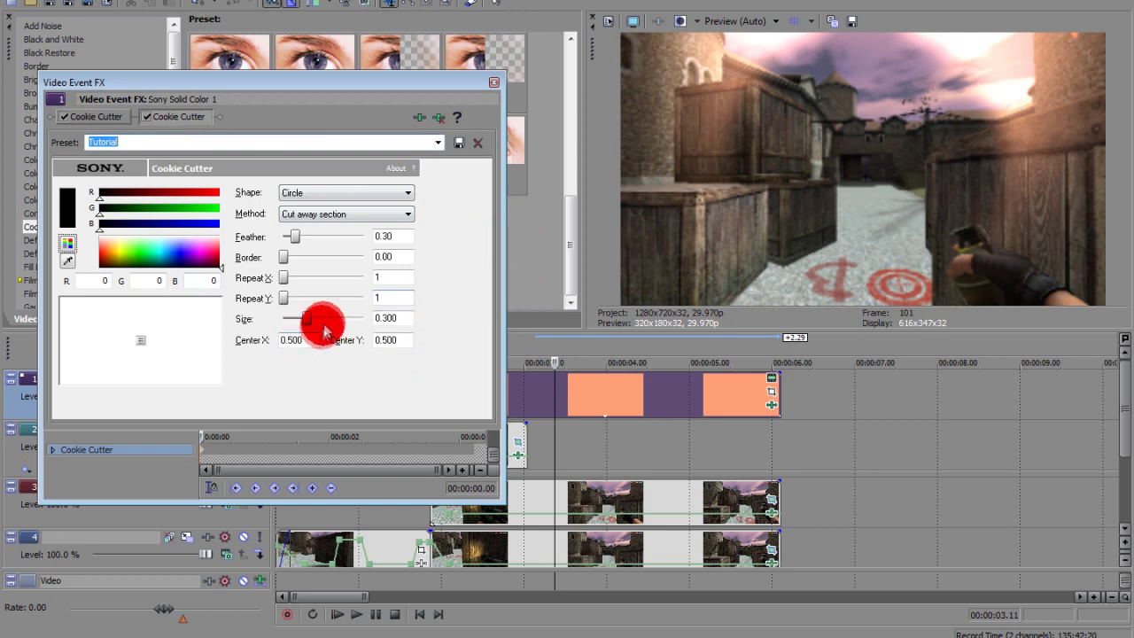
{"action": "left_click", "coordinate": [346, 215]}
{"action": "left_click", "coordinate": [342, 229]}
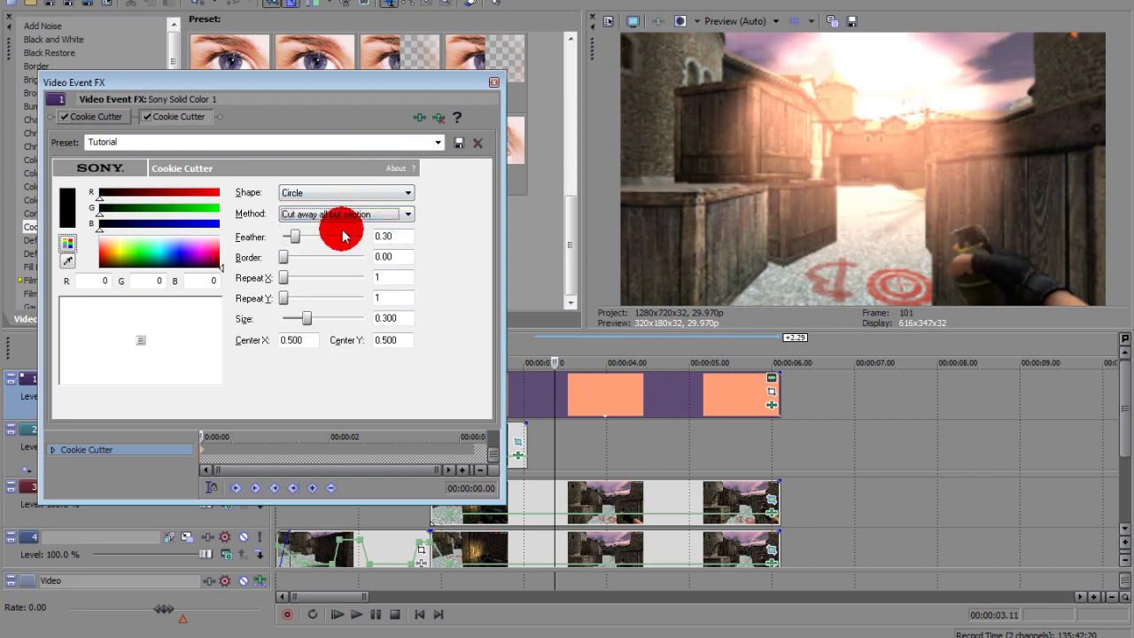
- At 3.01 seconds, keyframe the Cookie Cutter Size to 0.520
{"action": "left_click", "coordinate": [202, 441]}
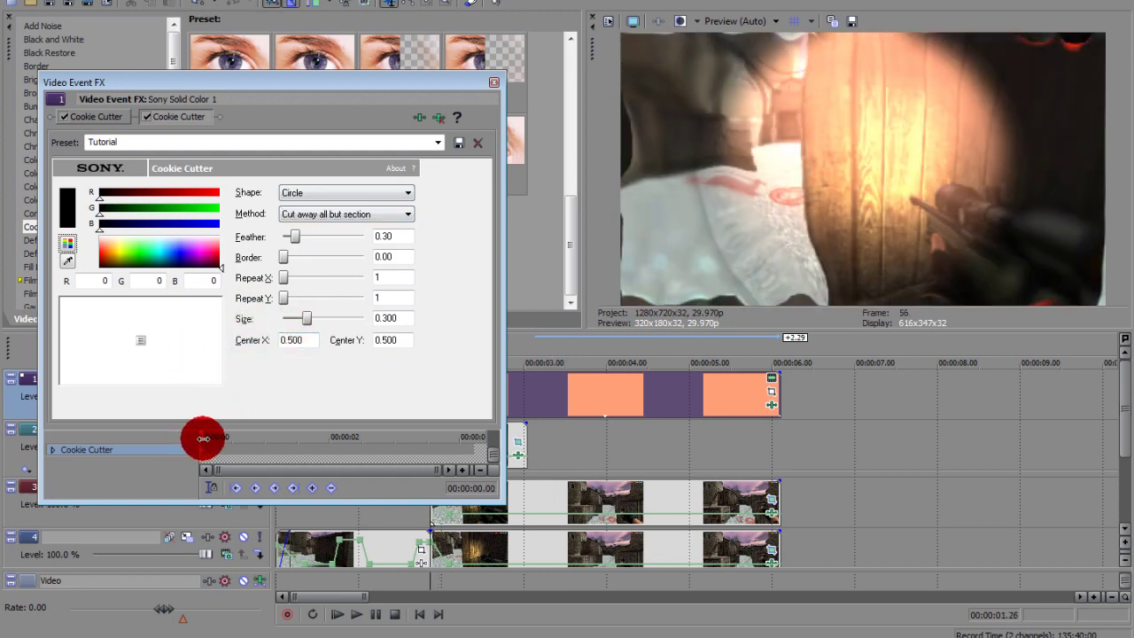
{"action": "left_click", "coordinate": [203, 438]}
{"action": "left_click_drag", "start_coordinate": [393, 80], "coordinate": [949, 81]}
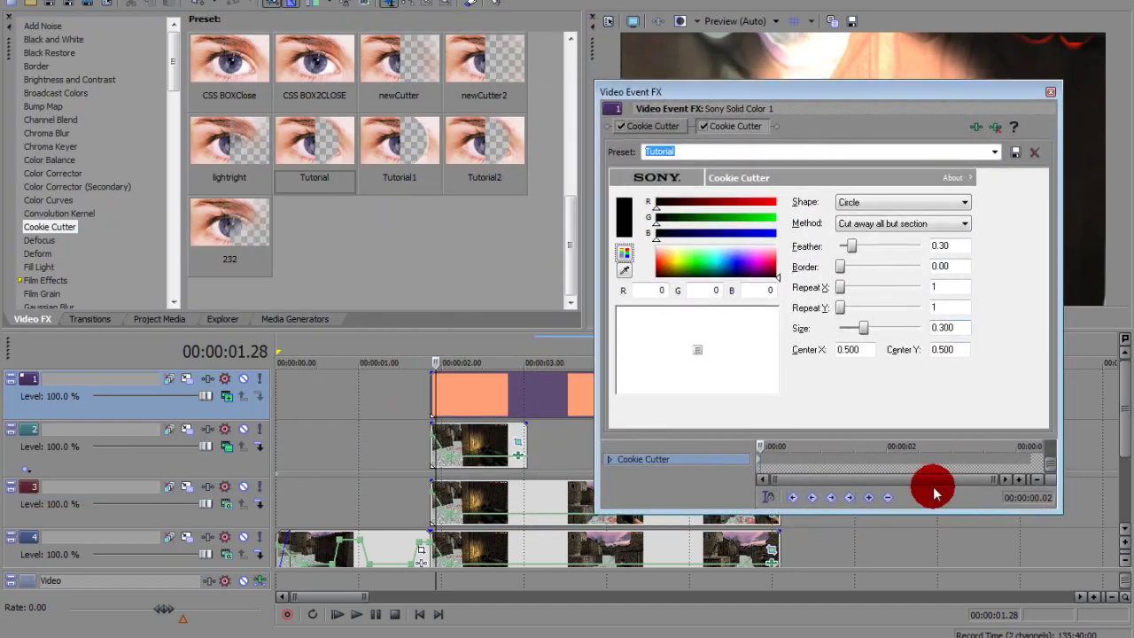
{"action": "left_click_drag", "start_coordinate": [762, 447], "coordinate": [831, 454]}
{"action": "left_click", "coordinate": [618, 464]}
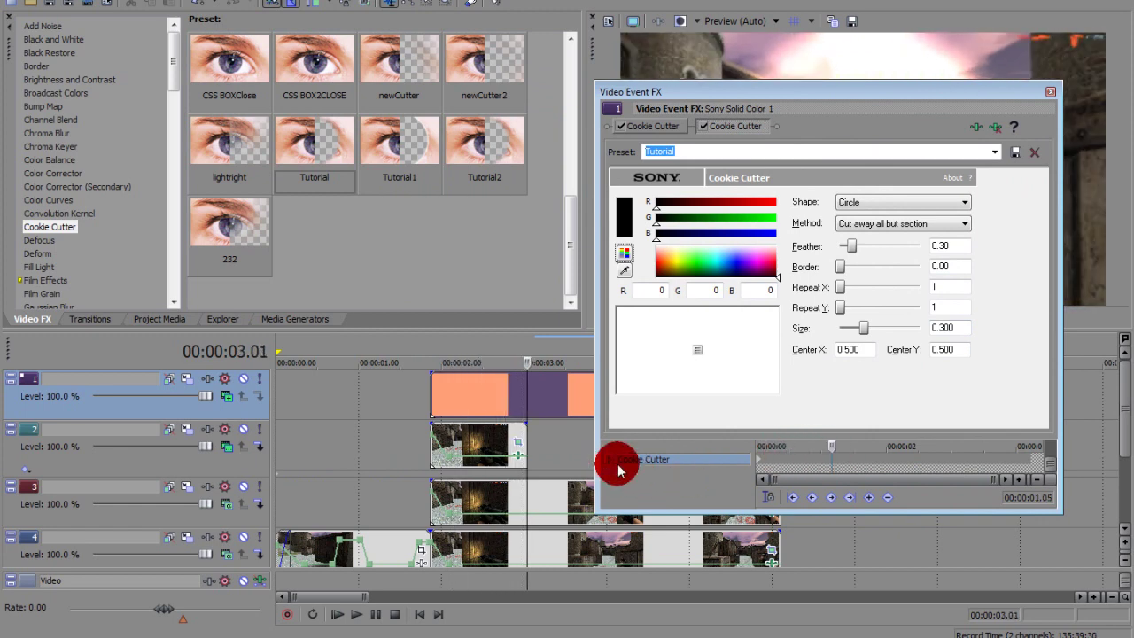
{"action": "left_click", "coordinate": [957, 326]}
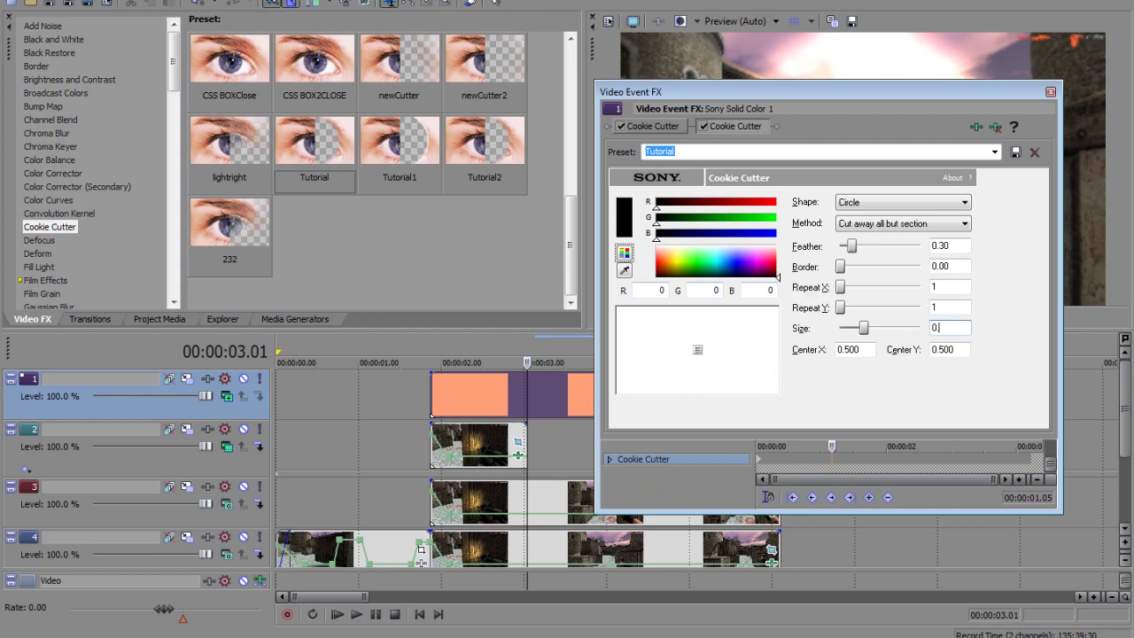
{"action": "key", "text": "Return"}
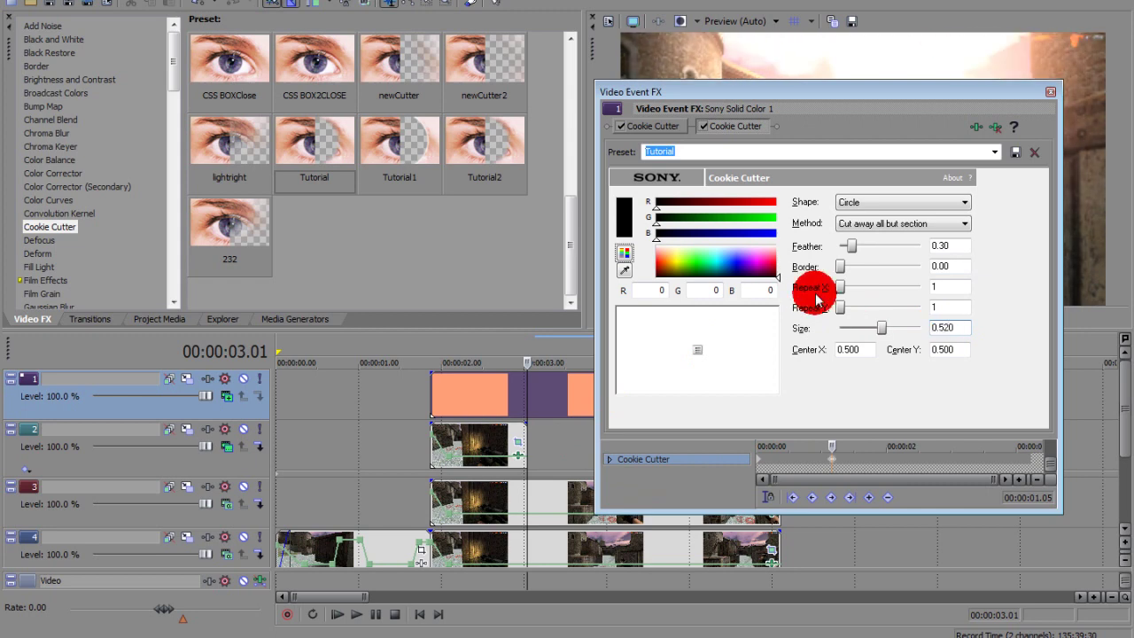
{"action": "left_click", "coordinate": [1051, 91]}
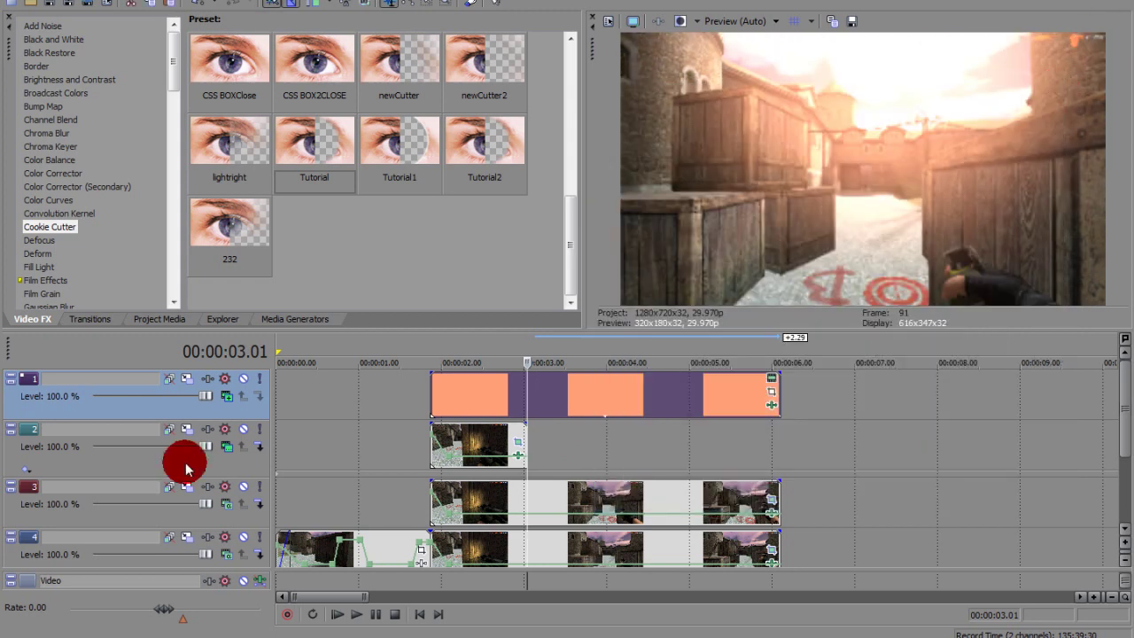
{"action": "left_click", "coordinate": [353, 407]}
{"action": "left_click", "coordinate": [357, 610]}
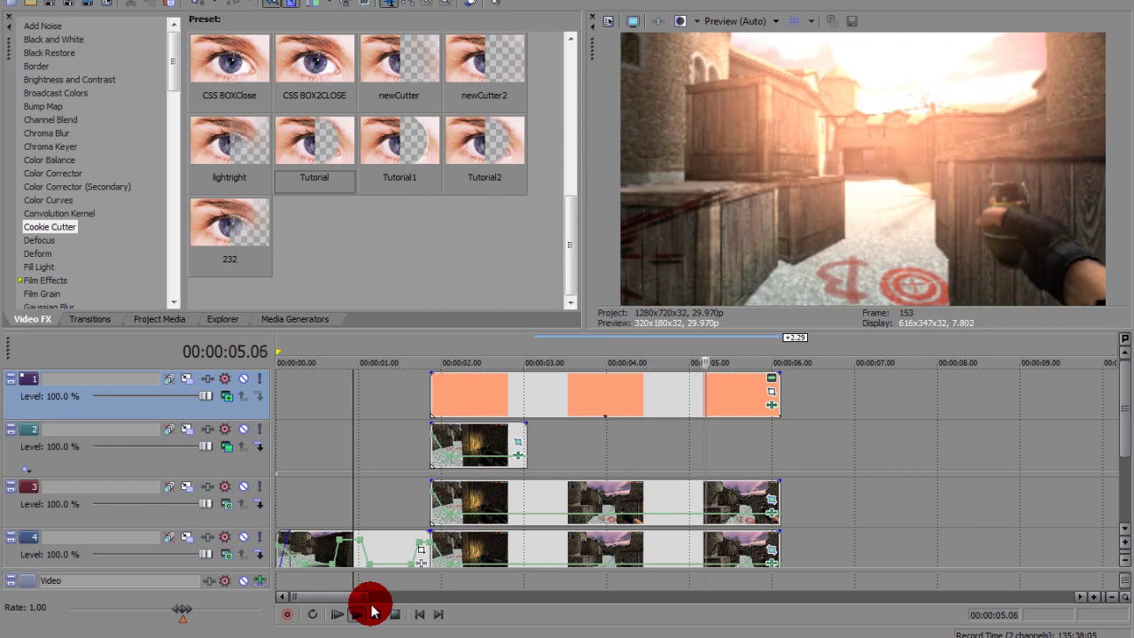
{"action": "left_click", "coordinate": [375, 613]}
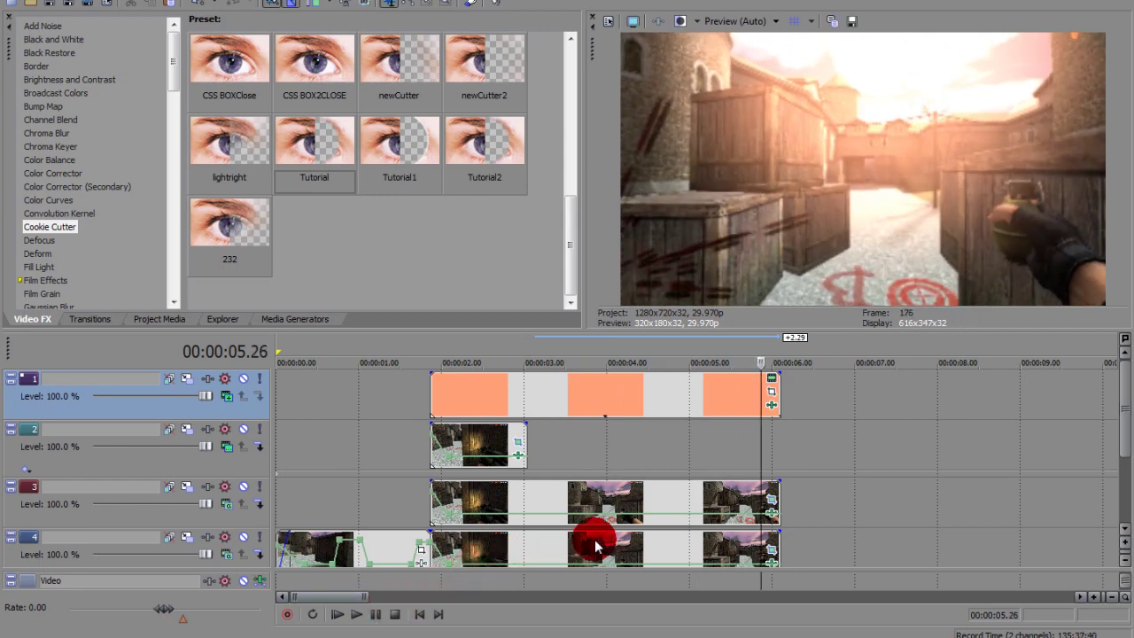